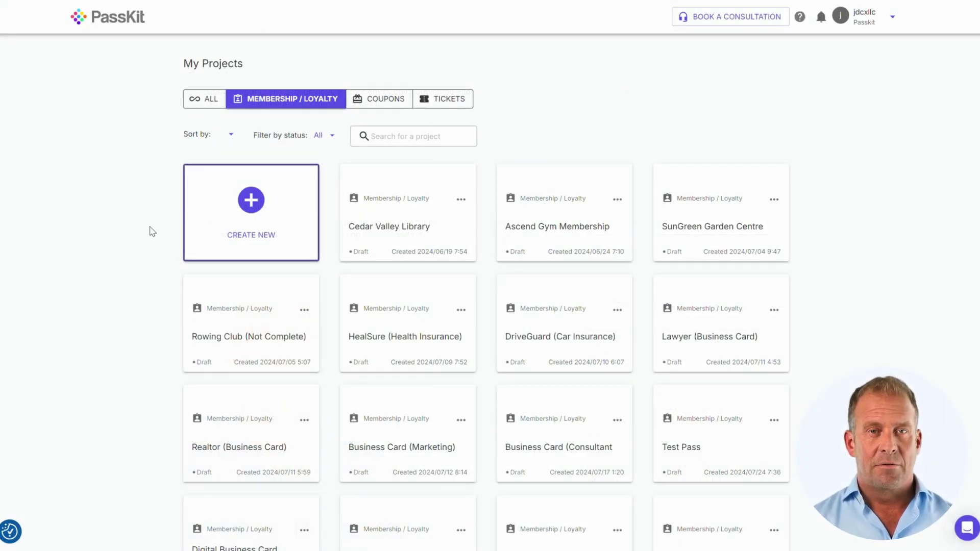
# Compare the Basic Event Ticket and Movie Ticket templates, then create a pass from Basic Event Ticket
pyautogui.click(261, 205)
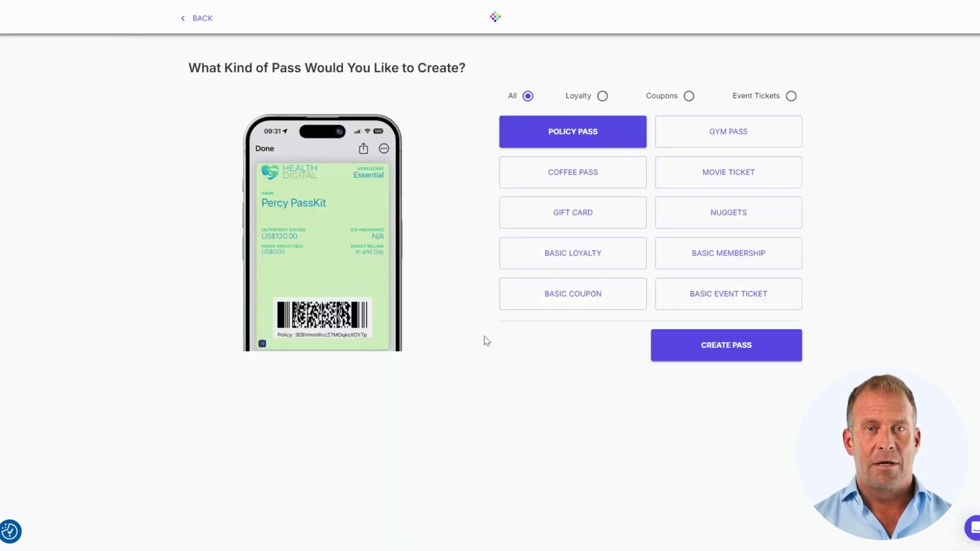
pyautogui.click(710, 300)
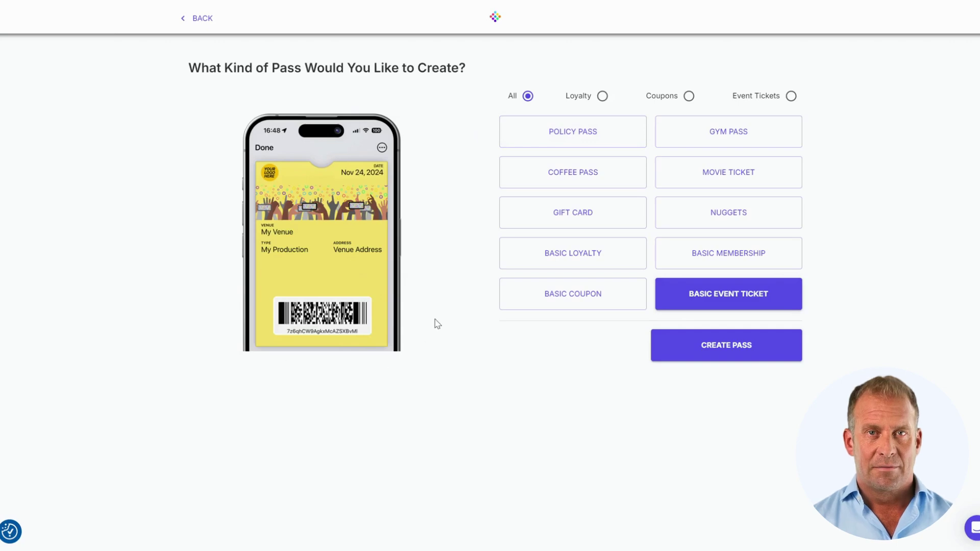
pyautogui.click(707, 183)
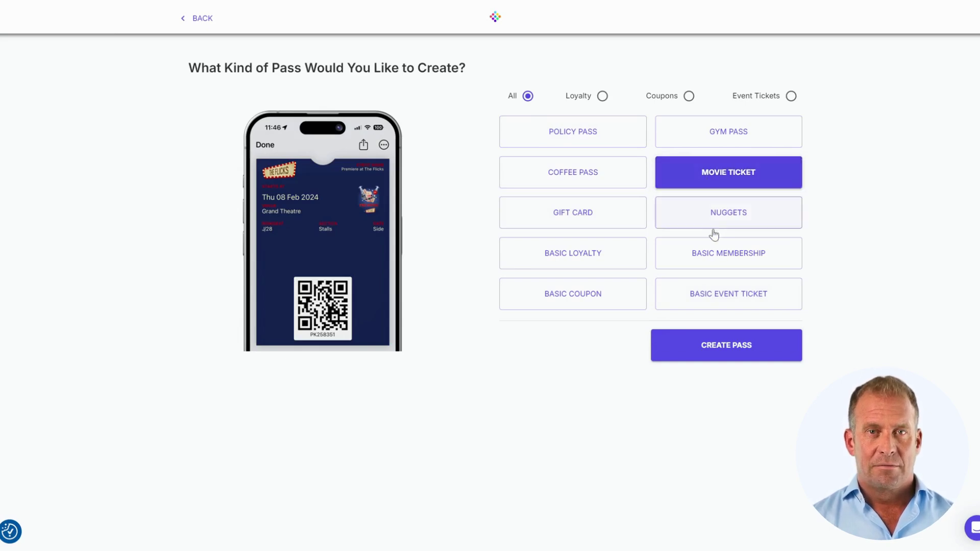
pyautogui.click(727, 301)
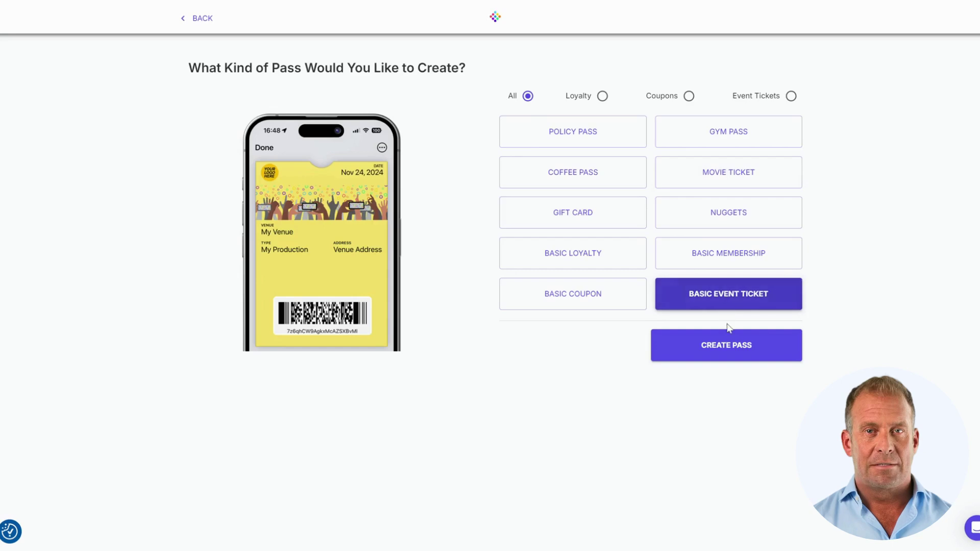
pyautogui.click(727, 345)
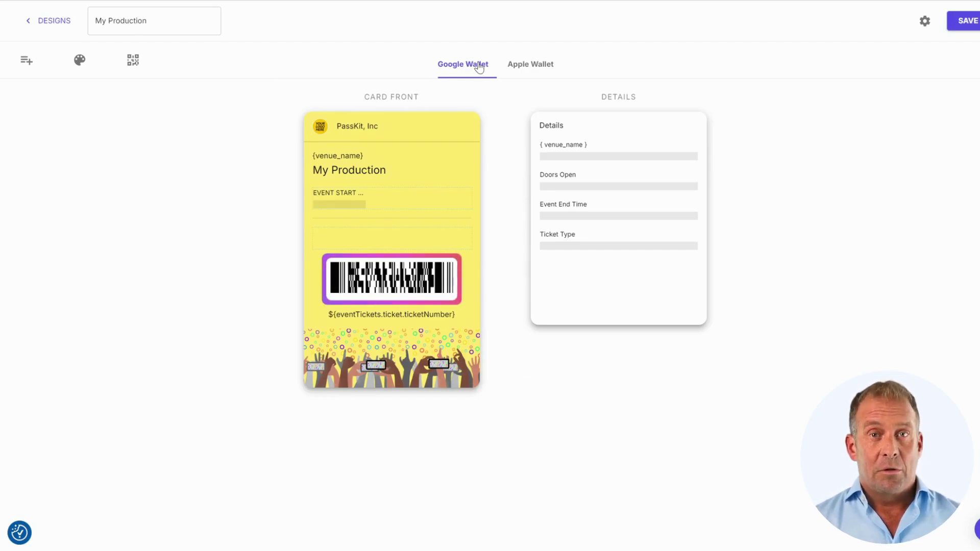
# Switch the preview to Apple Wallet and browse the existing, custom, preset and advanced field lists
pyautogui.click(533, 67)
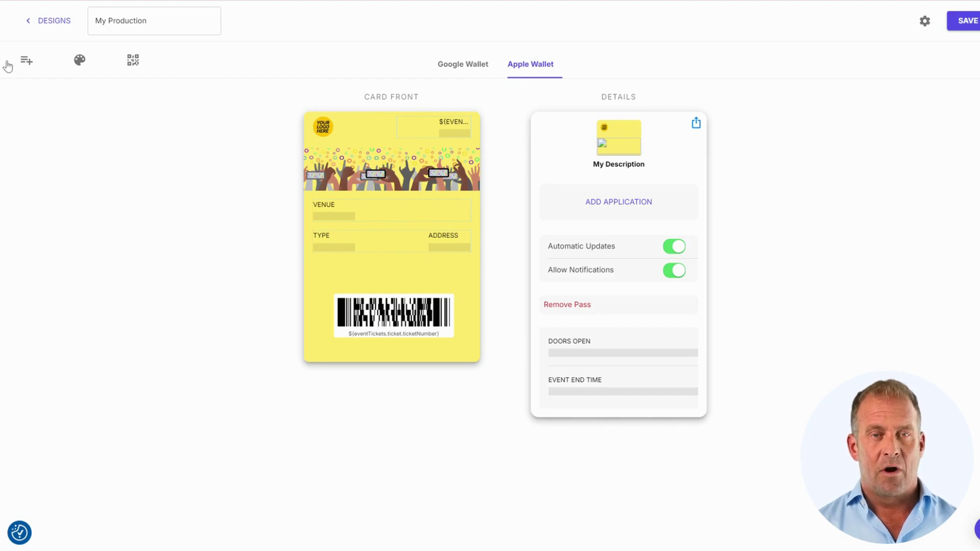
pyautogui.click(26, 60)
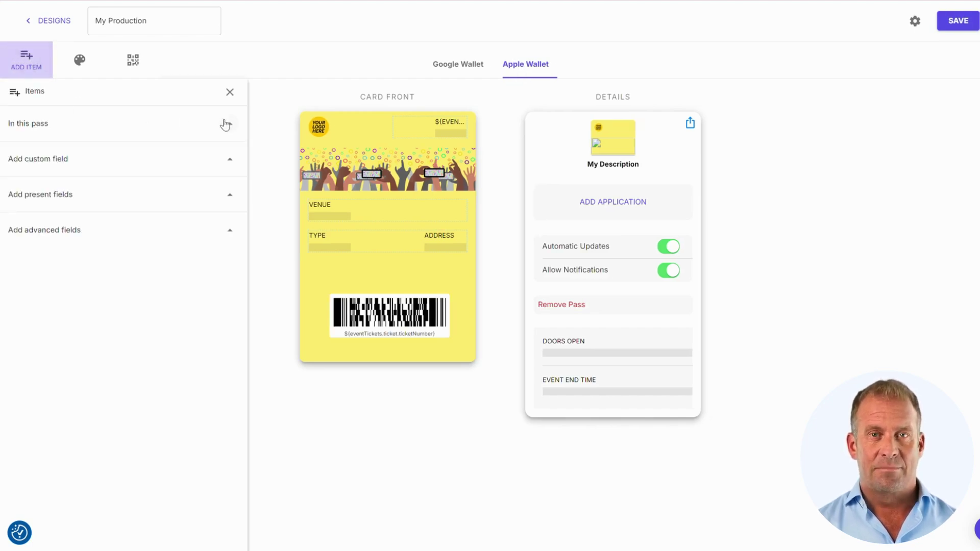
pyautogui.click(226, 125)
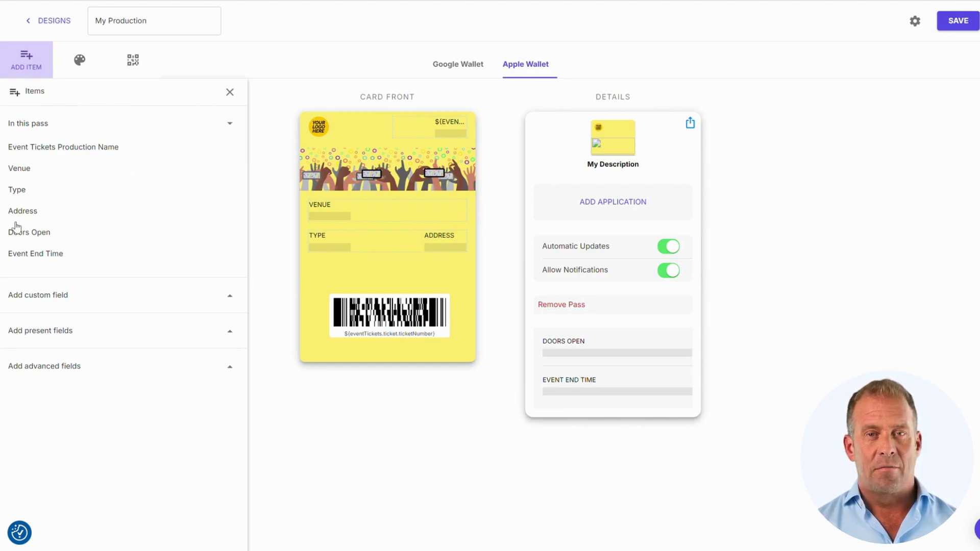
pyautogui.click(230, 296)
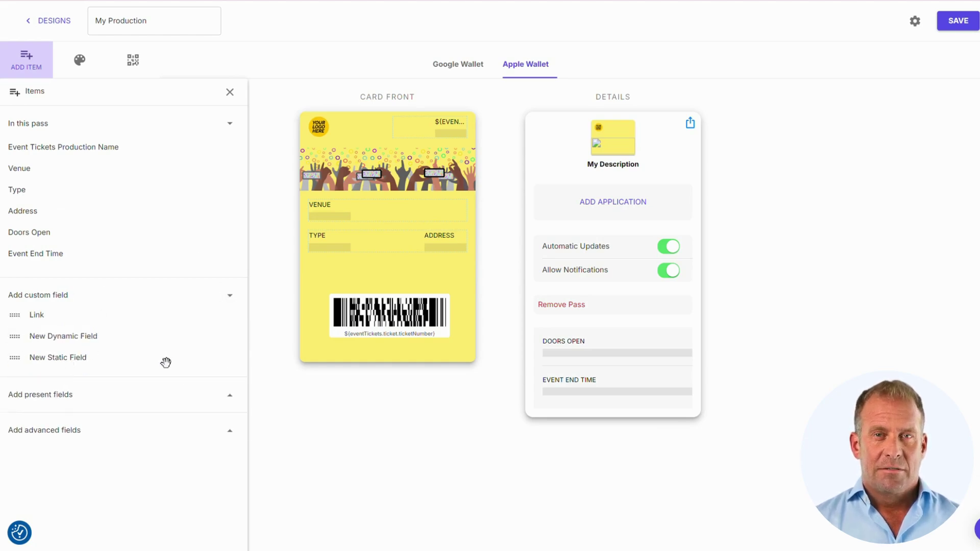
pyautogui.click(229, 397)
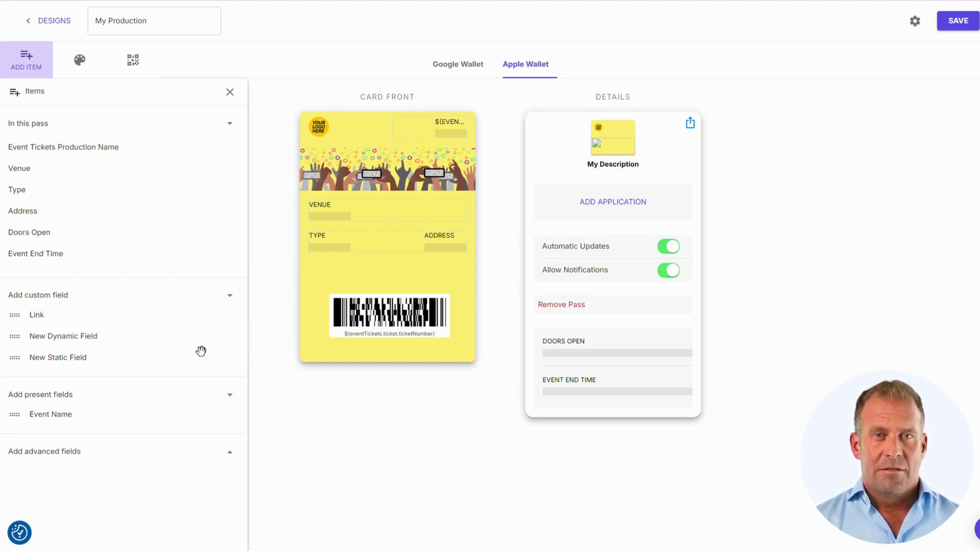
pyautogui.click(229, 460)
pyautogui.scroll(-5, 190, 393)
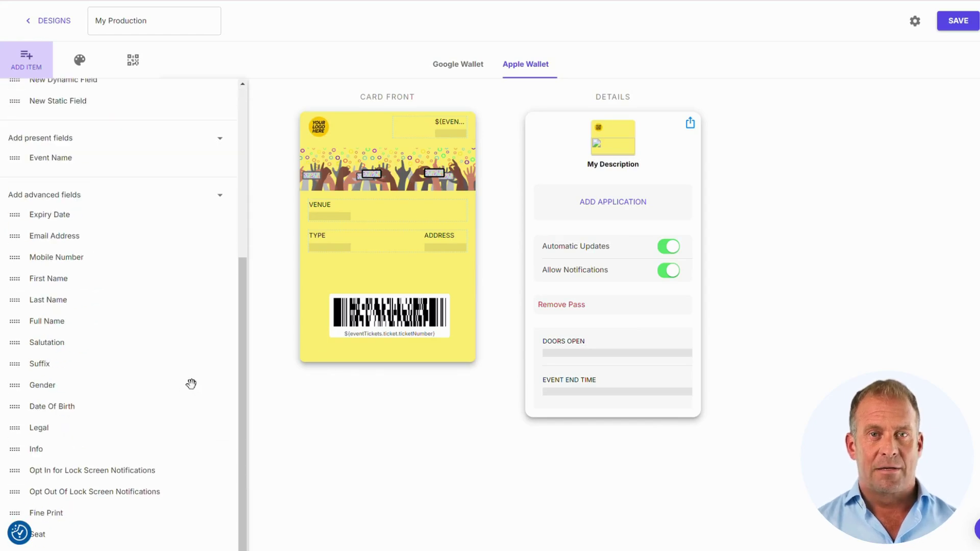
pyautogui.scroll(-2, 196, 369)
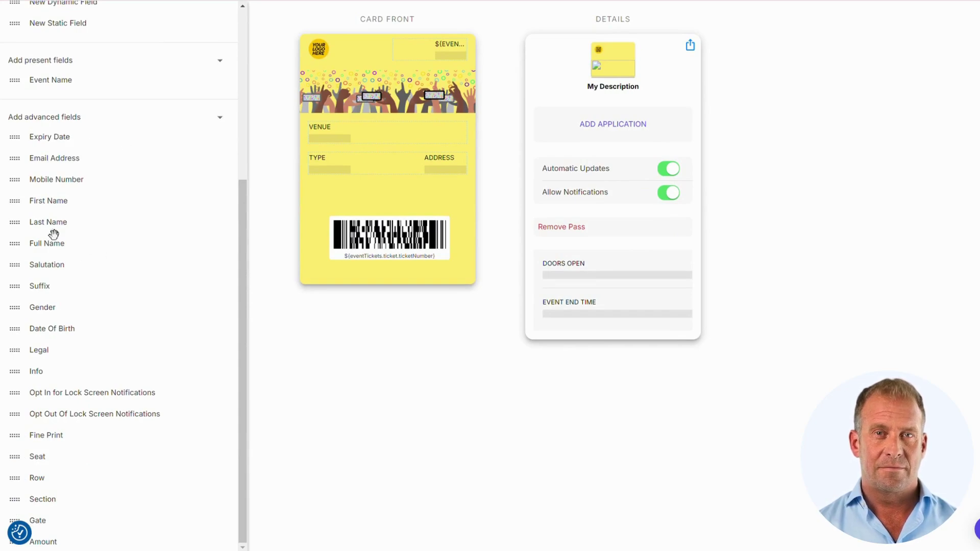
# Place a Full Name field on the Apple Wallet card's Venue row and close its settings
pyautogui.moveTo(52, 246); pyautogui.dragTo(324, 131)
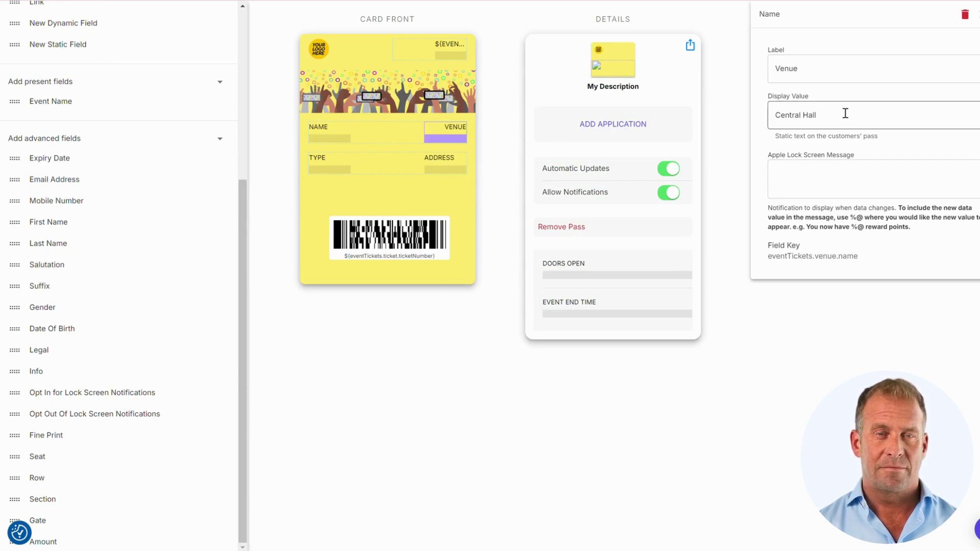
pyautogui.click(976, 15)
pyautogui.scroll(2, 250, 210)
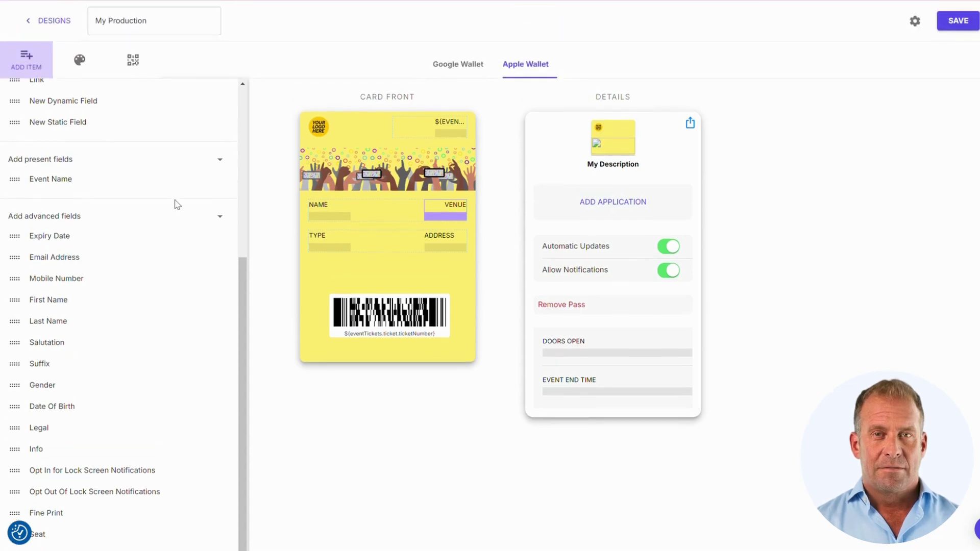
pyautogui.scroll(5, 68, 151)
pyautogui.click(82, 60)
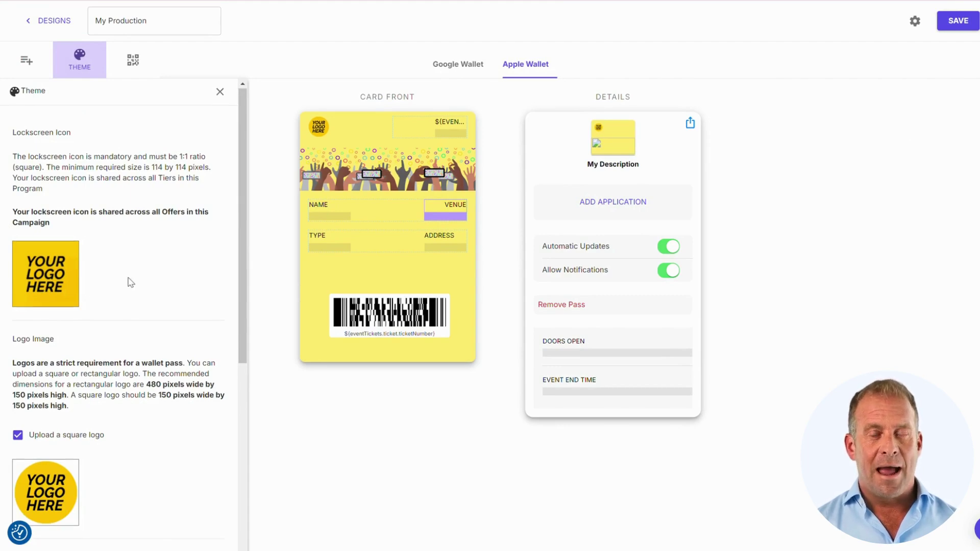
# Untick the square logo option and remove the strip image from the card
pyautogui.scroll(-3, 125, 284)
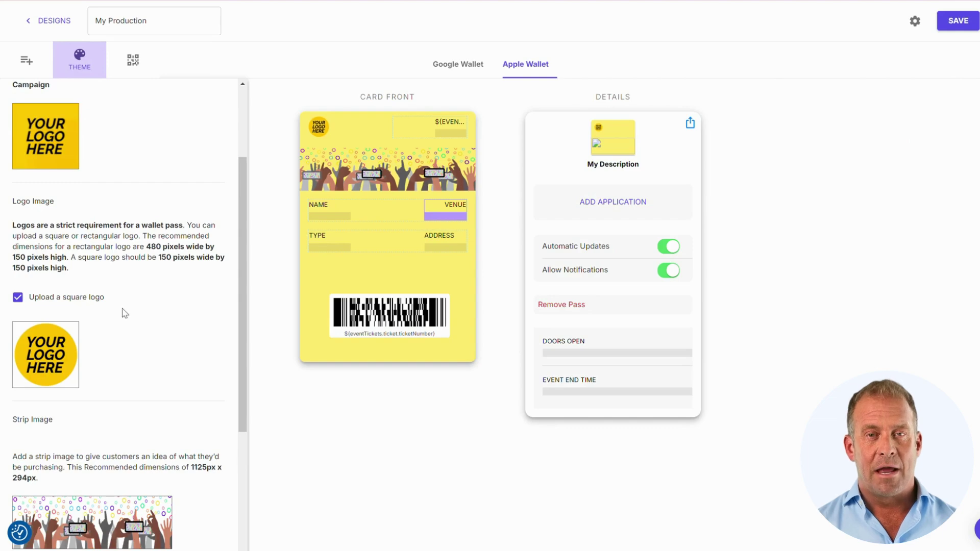
pyautogui.moveTo(64, 350)
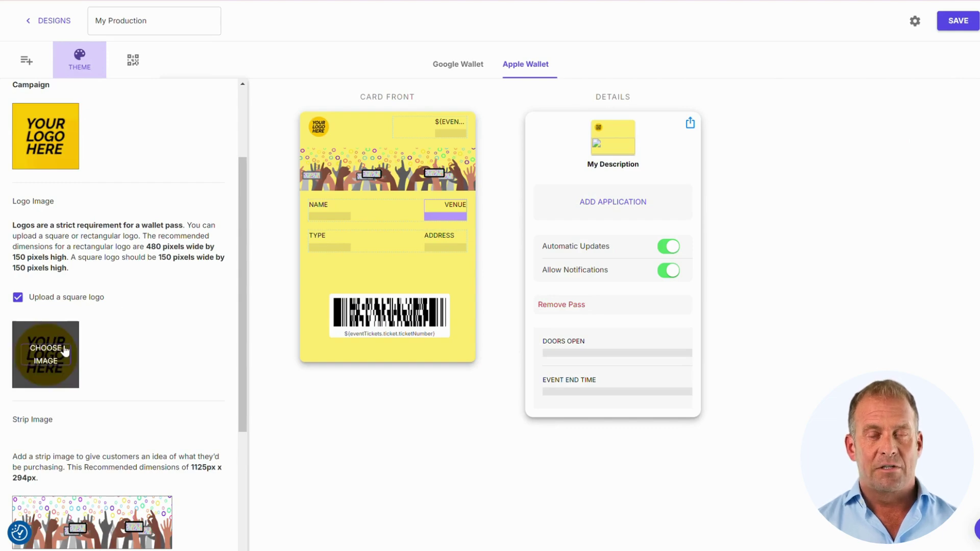
pyautogui.click(57, 302)
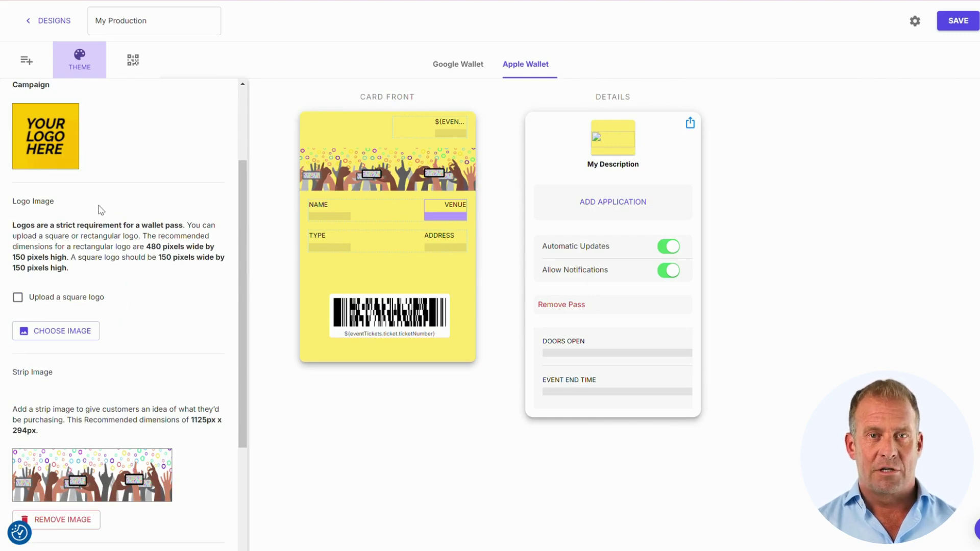
pyautogui.scroll(-3, 151, 262)
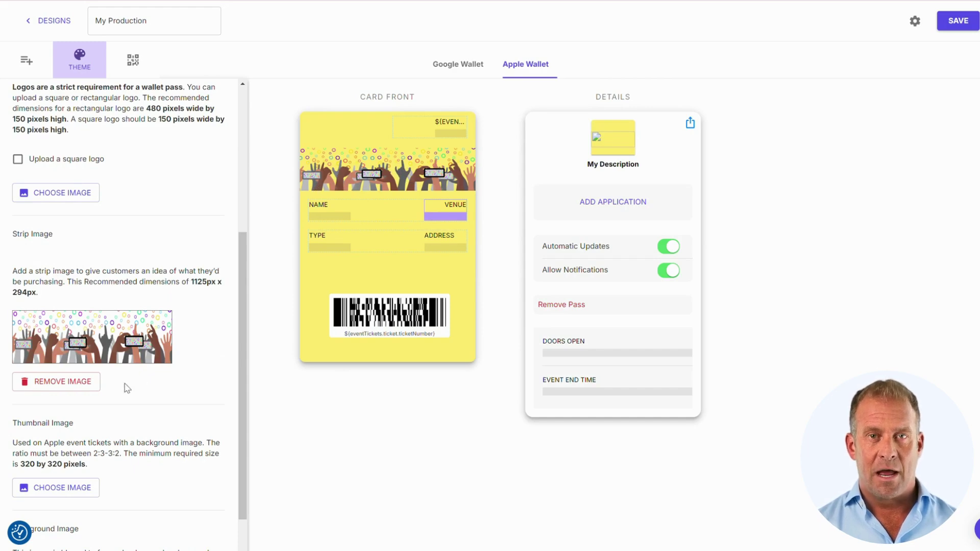
pyautogui.click(69, 389)
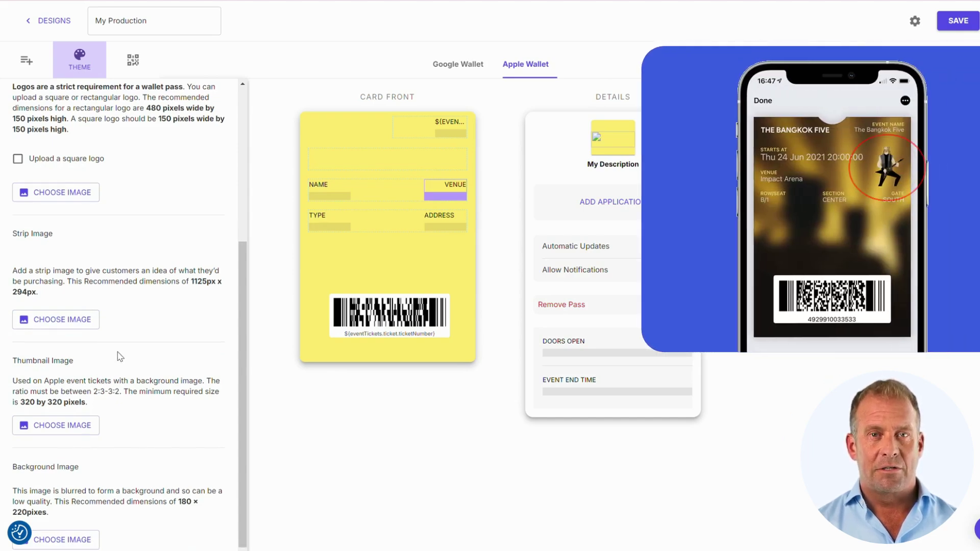
# Make the card background #4a90e2 blue with #ffffff white labels and text
pyautogui.scroll(-3, 119, 357)
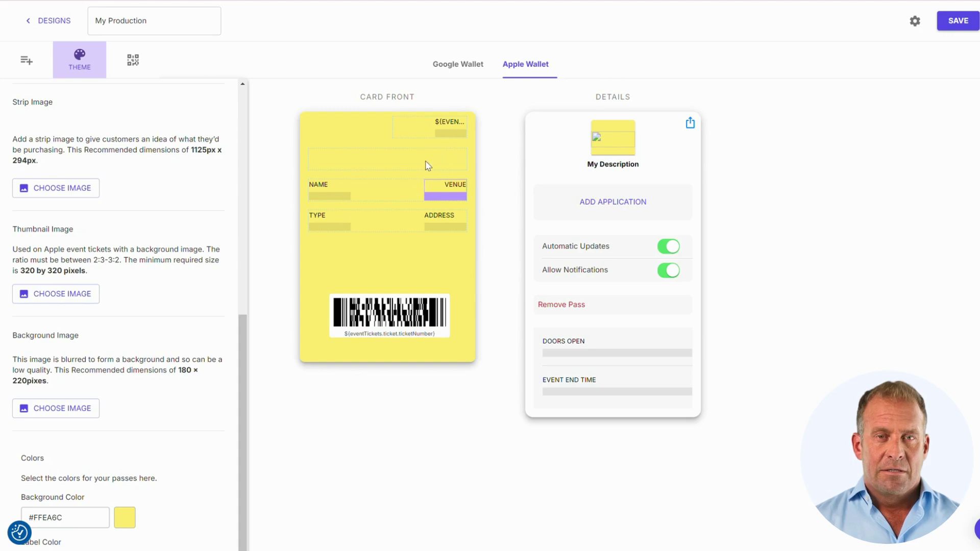
pyautogui.scroll(-2, 177, 325)
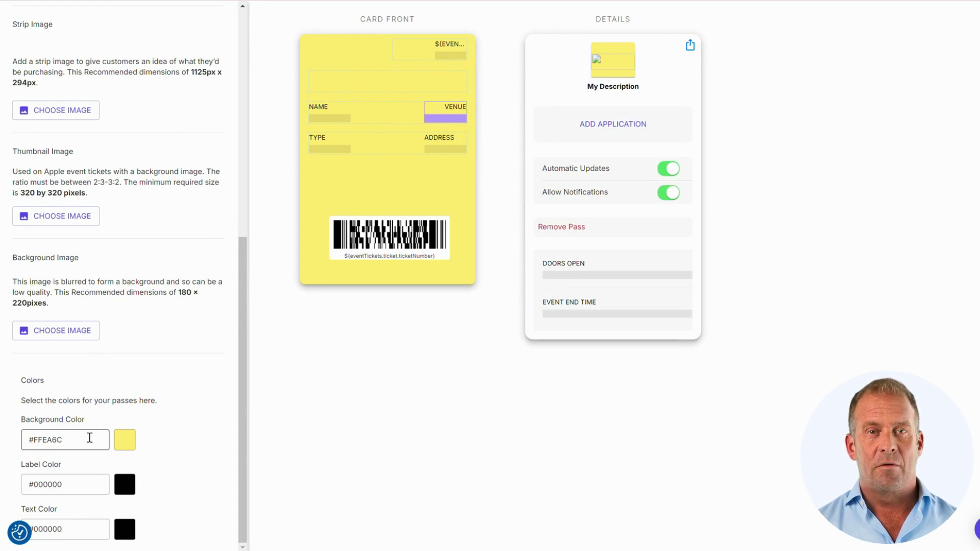
pyautogui.click(122, 441)
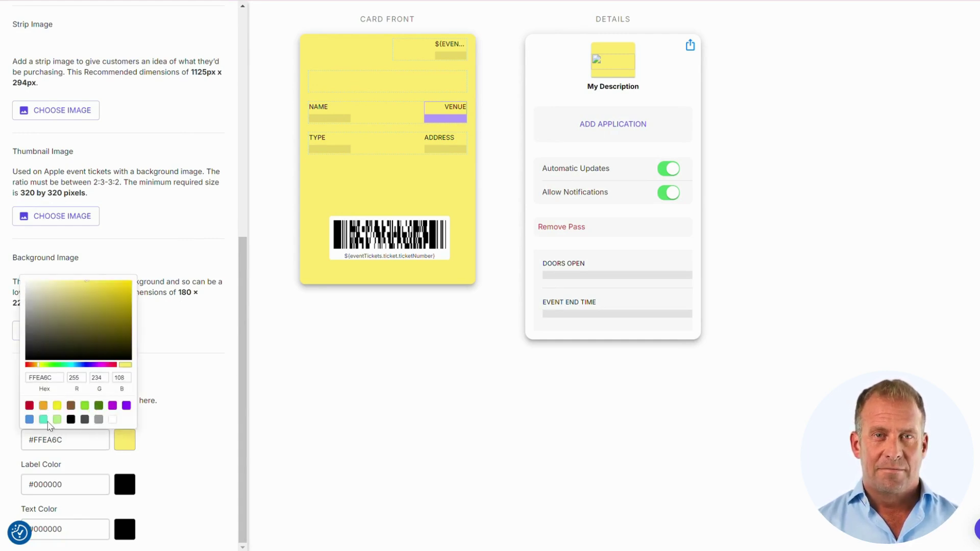
pyautogui.click(30, 420)
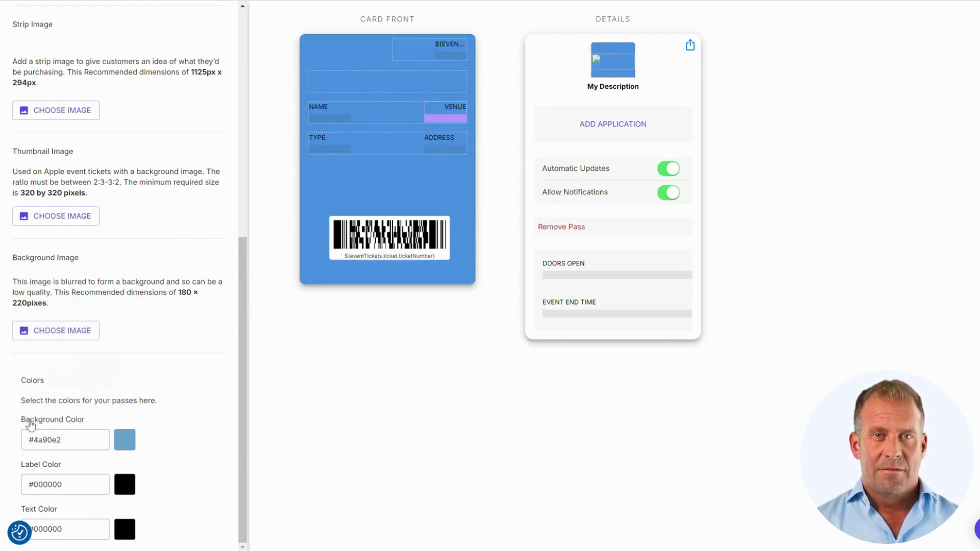
pyautogui.click(125, 484)
pyautogui.click(114, 468)
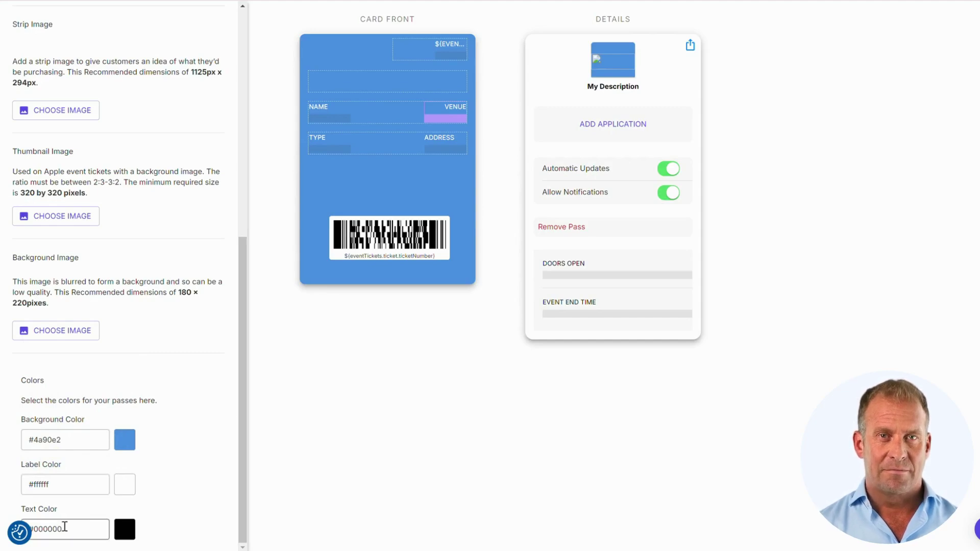
pyautogui.click(125, 529)
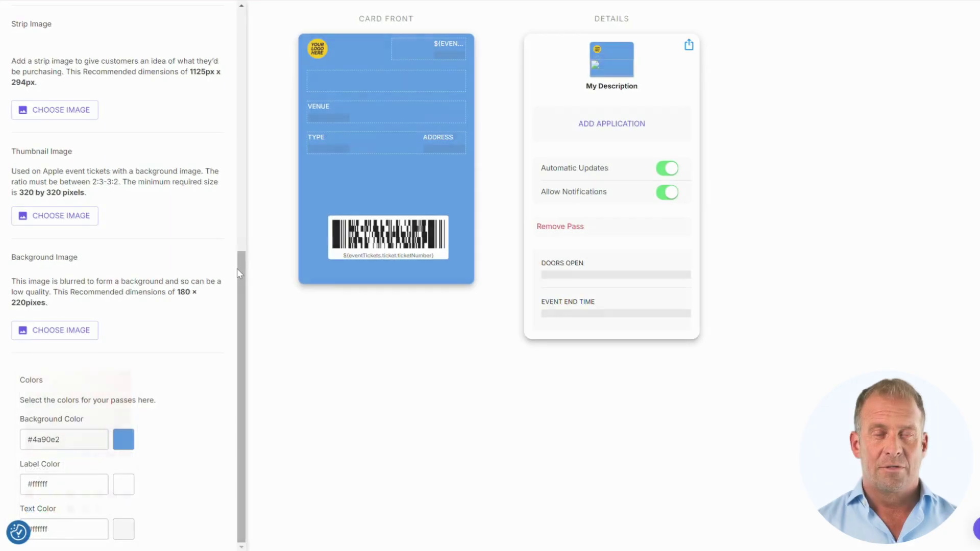
pyautogui.moveTo(237, 268); pyautogui.dragTo(228, 44)
pyautogui.scroll(5, 228, 44)
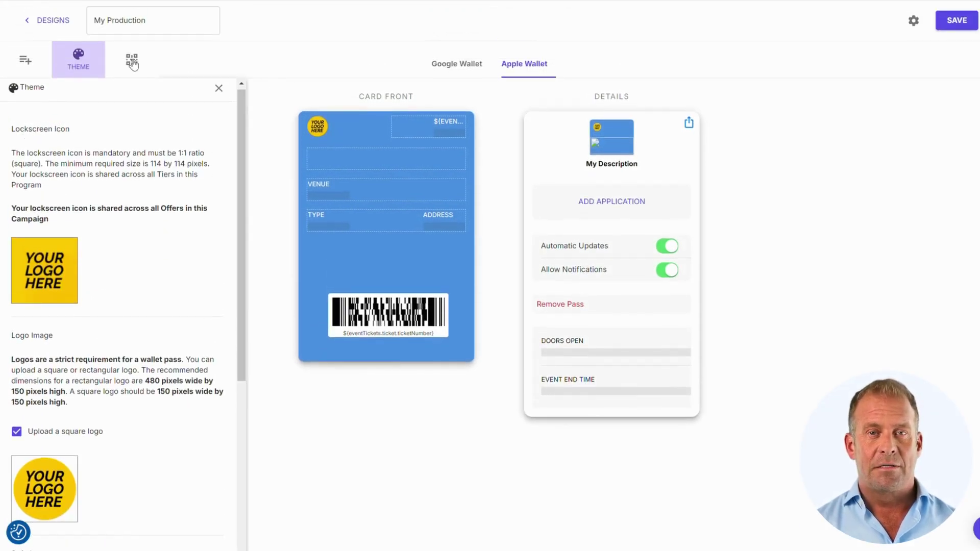
# Try QR, Aztec and PDF 417 barcode formats, settling on Code 128
pyautogui.click(132, 61)
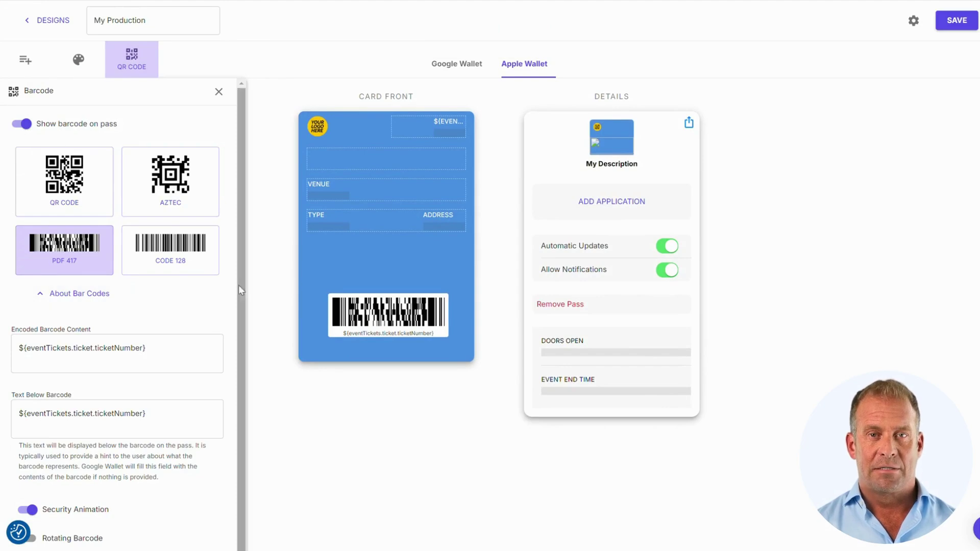
pyautogui.click(80, 199)
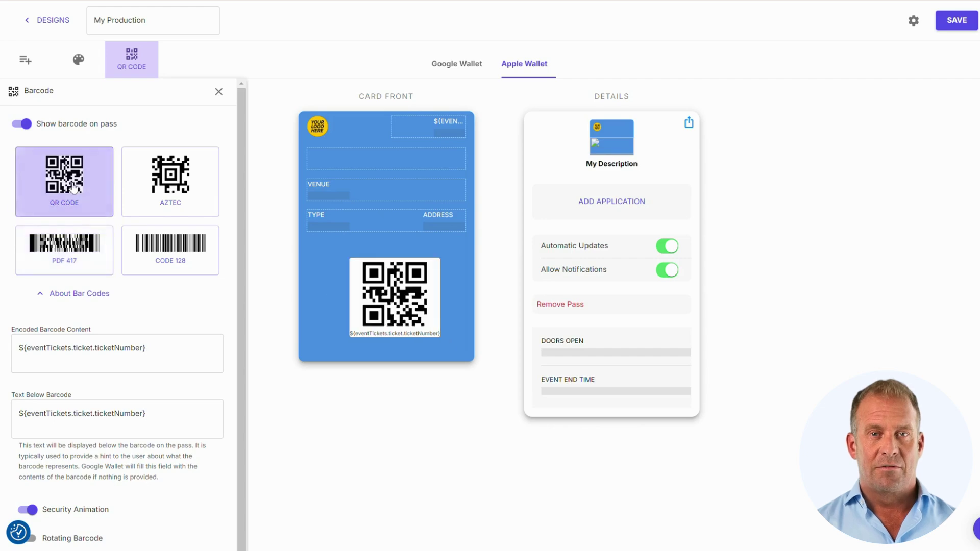
pyautogui.click(182, 189)
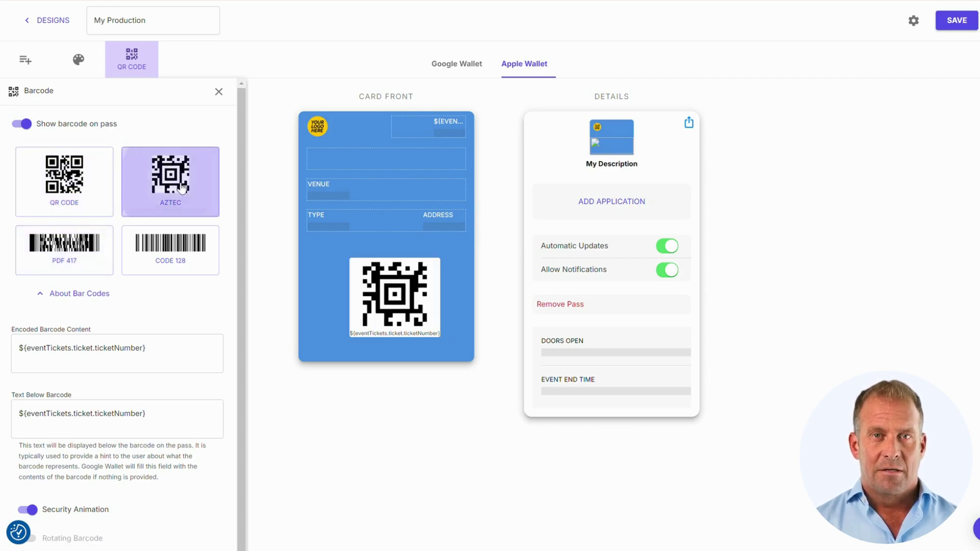
pyautogui.click(62, 272)
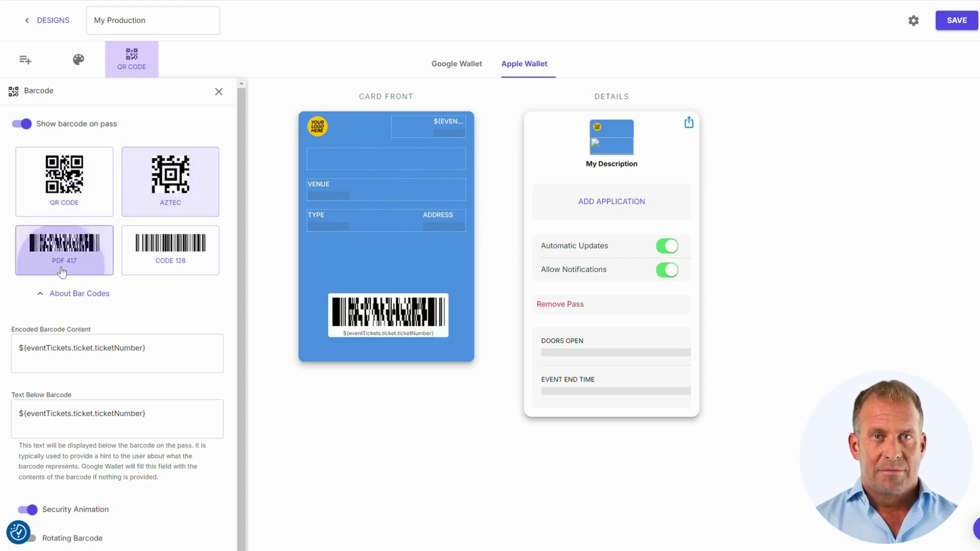
pyautogui.click(191, 256)
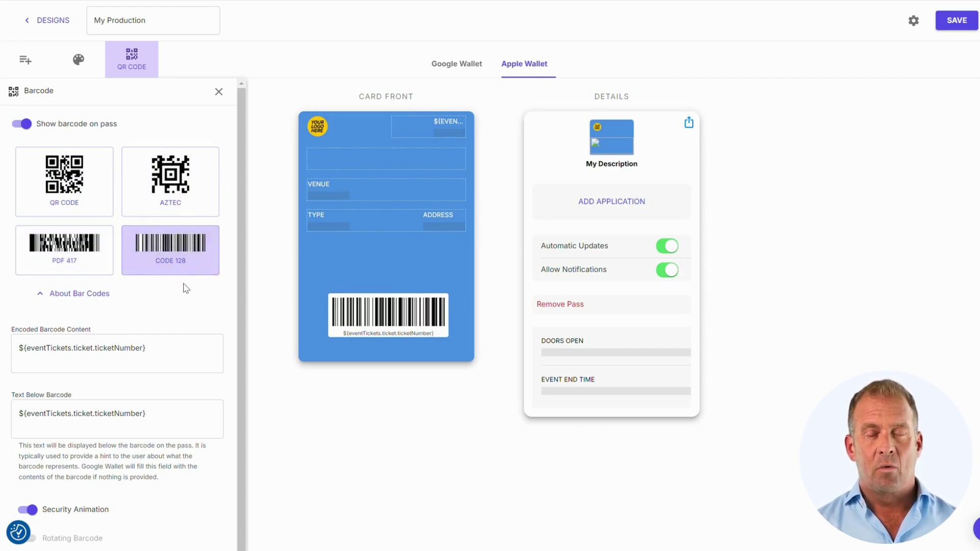
# Show the ${eventTickets.ticket.ticketNumber} text below the Code 128 barcode
pyautogui.scroll(-1, 186, 289)
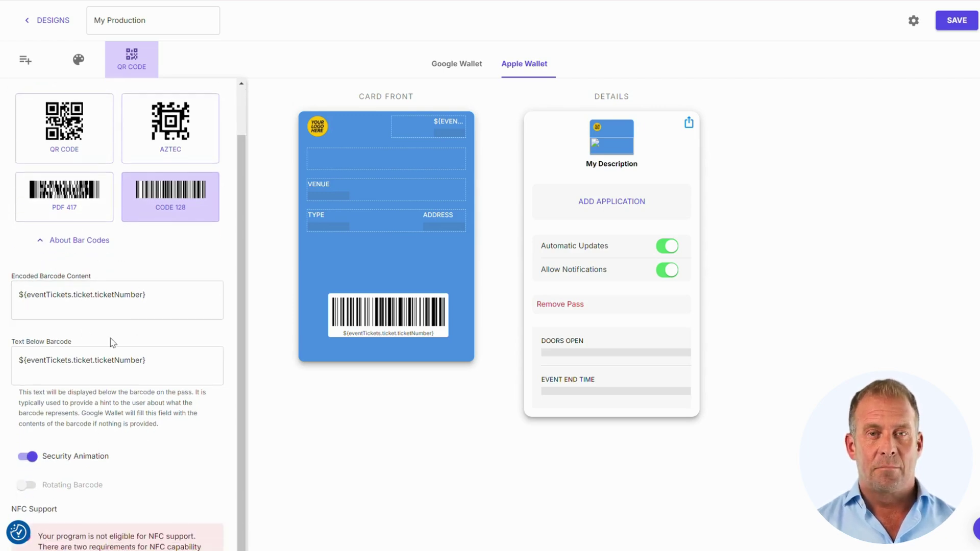
pyautogui.click(114, 363)
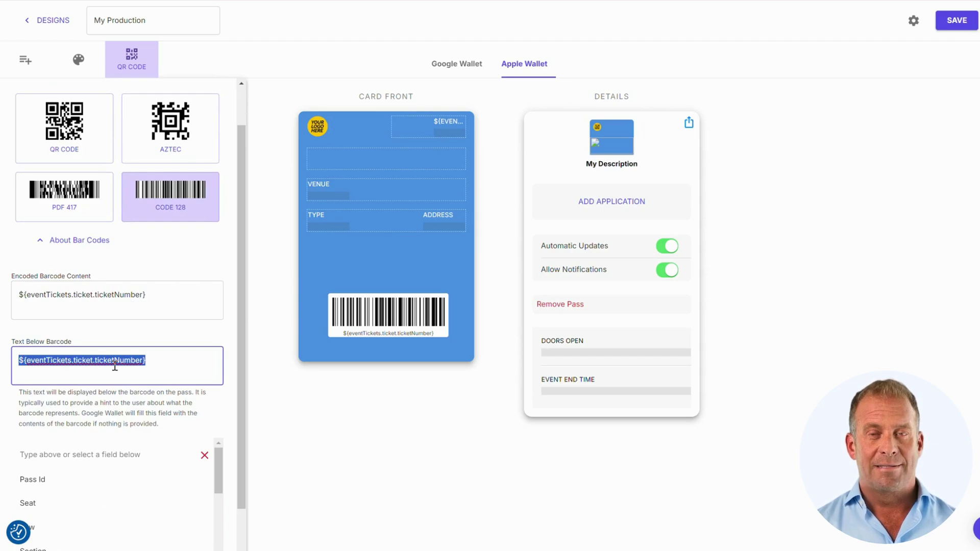
pyautogui.click(114, 363)
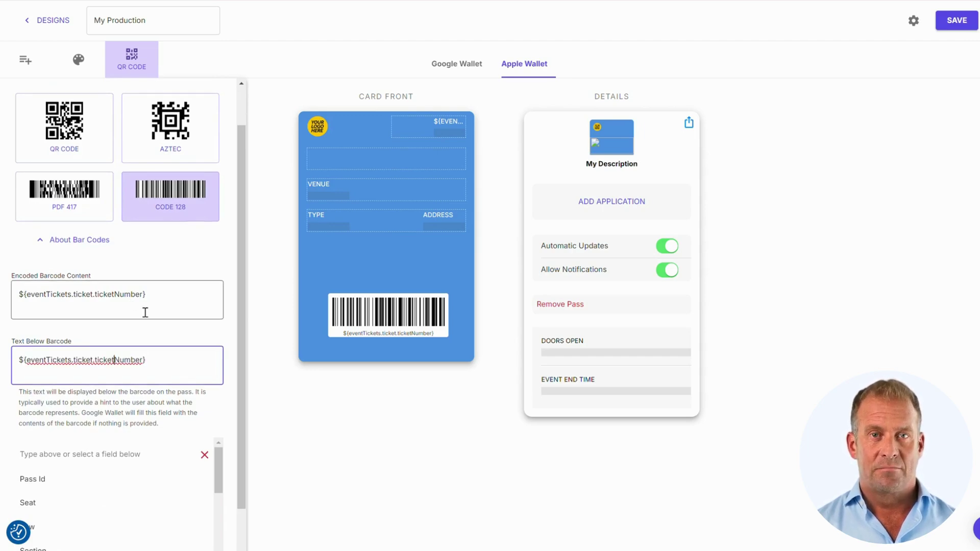
pyautogui.scroll(-3, 79, 335)
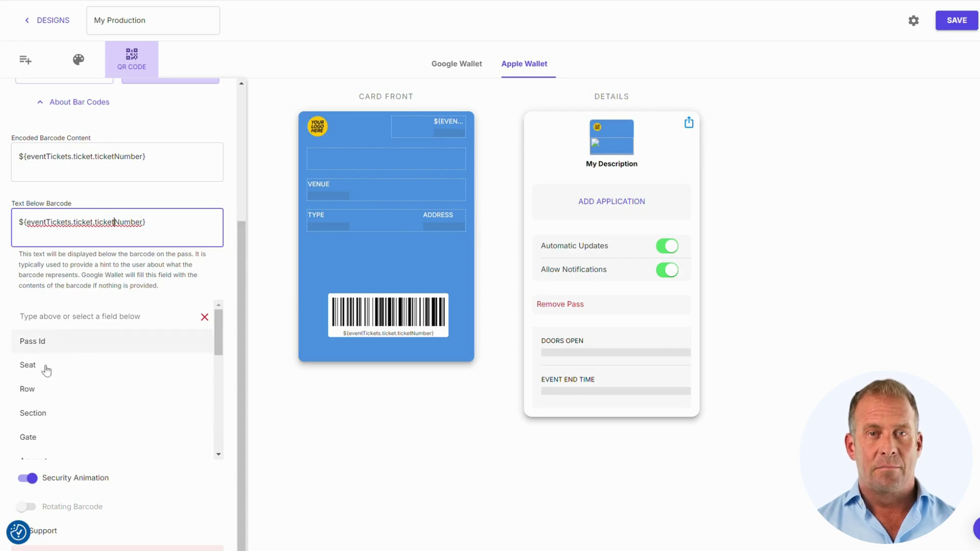
pyautogui.scroll(-2, 153, 244)
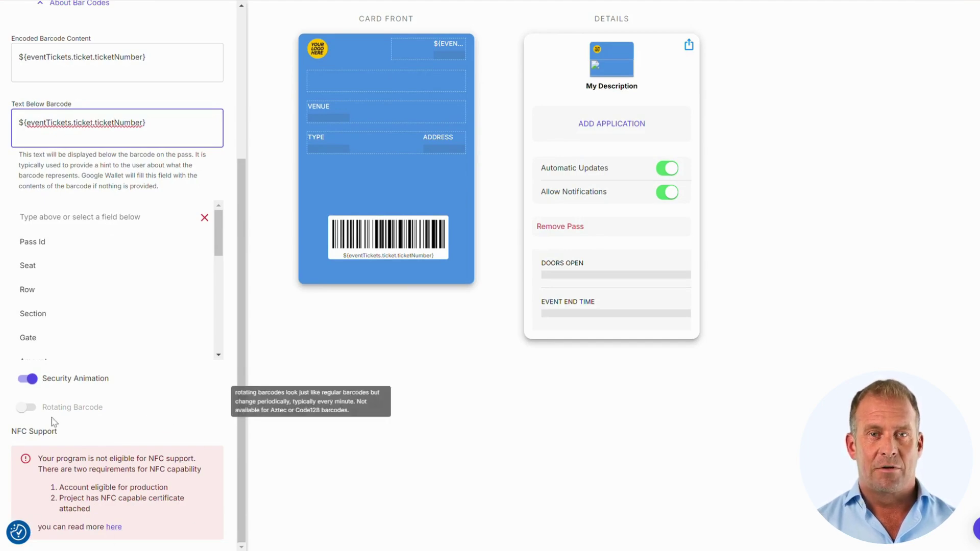
pyautogui.scroll(2, 186, 374)
pyautogui.scroll(2, 186, 375)
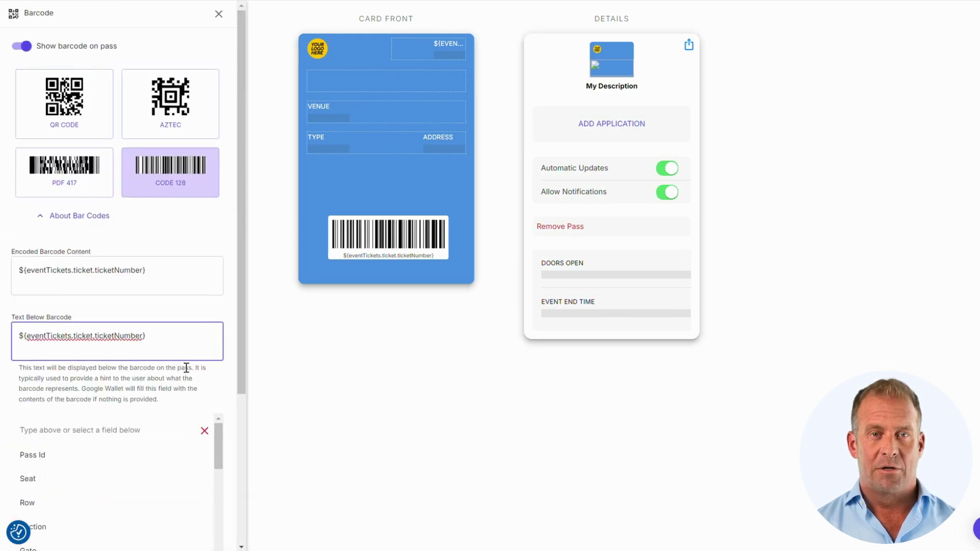
# Close the barcode settings, then open the Doors Open and Event End Time field settings
pyautogui.click(219, 15)
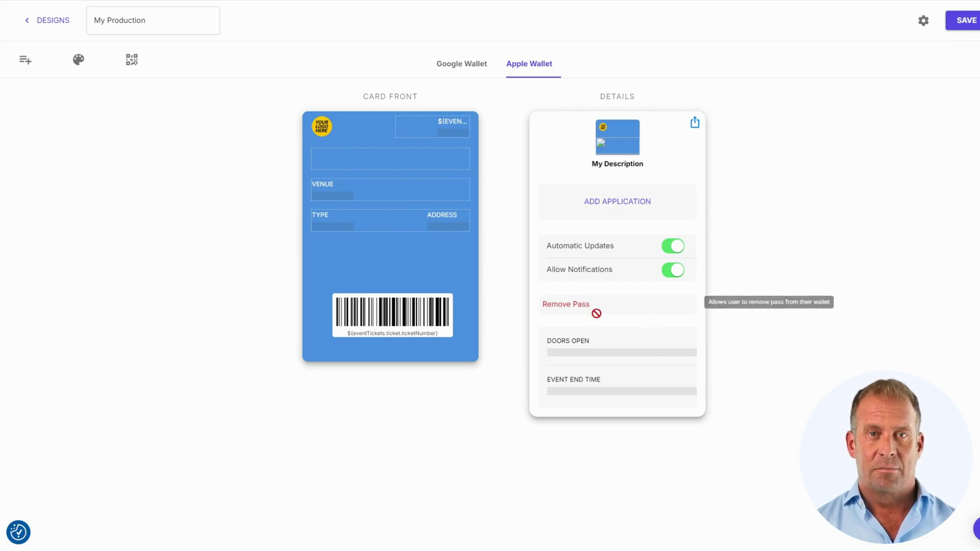
pyautogui.click(557, 346)
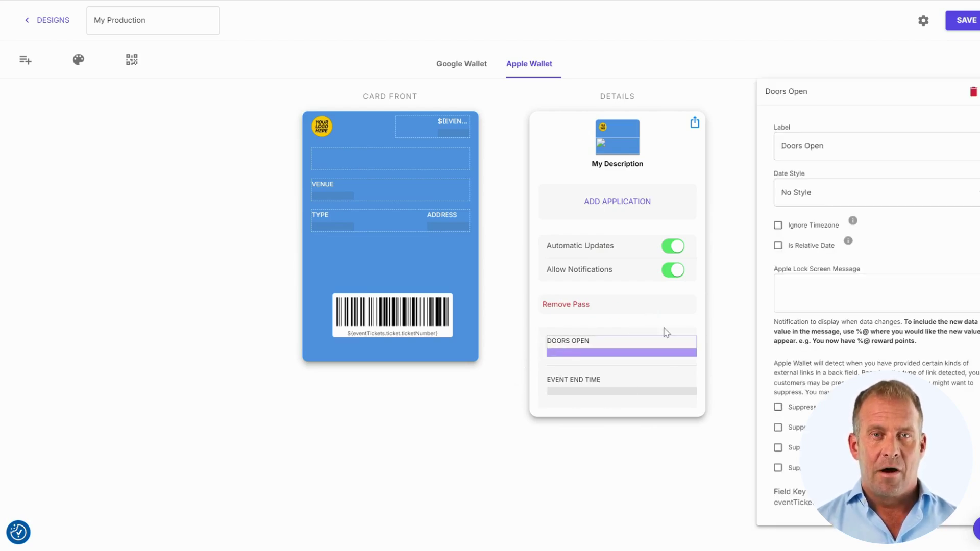
pyautogui.click(607, 381)
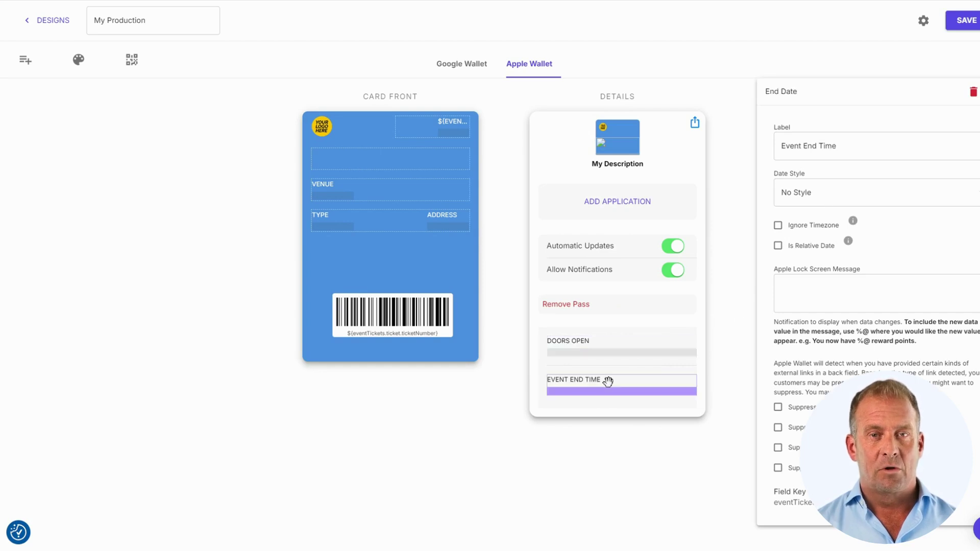
# Drag a New Static Field from the custom fields list onto the pass details
pyautogui.click(19, 67)
pyautogui.click(229, 230)
pyautogui.scroll(2, 174, 214)
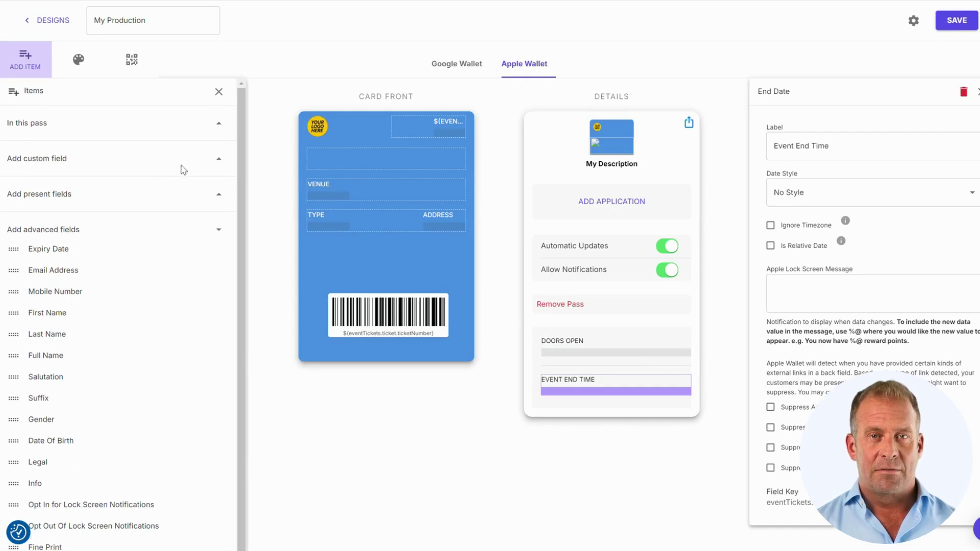
pyautogui.click(219, 158)
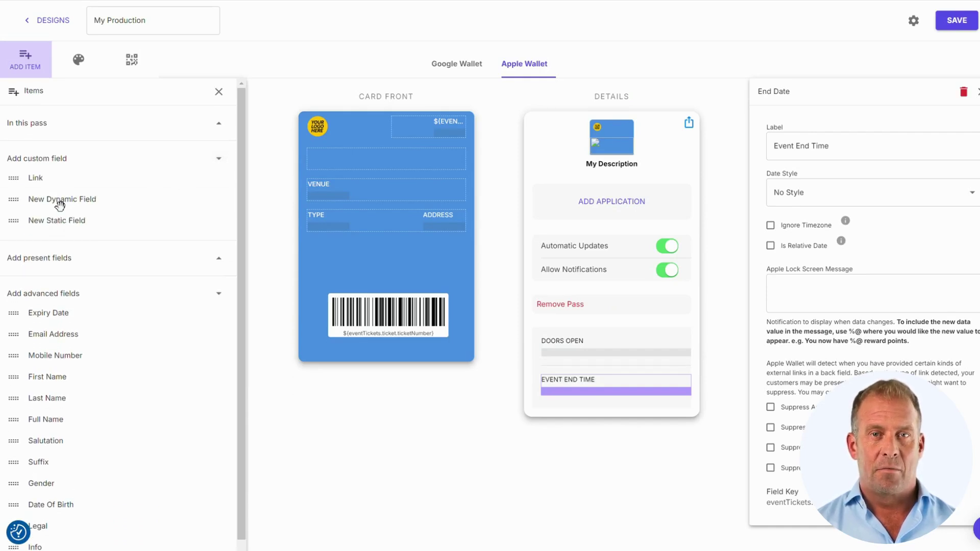
pyautogui.moveTo(59, 223); pyautogui.dragTo(597, 354)
# Give the new multi-line field the name and label 'Information'
pyautogui.click(914, 140)
pyautogui.hotkey('ctrl', 'a')
pyautogui.press('BackSpace')
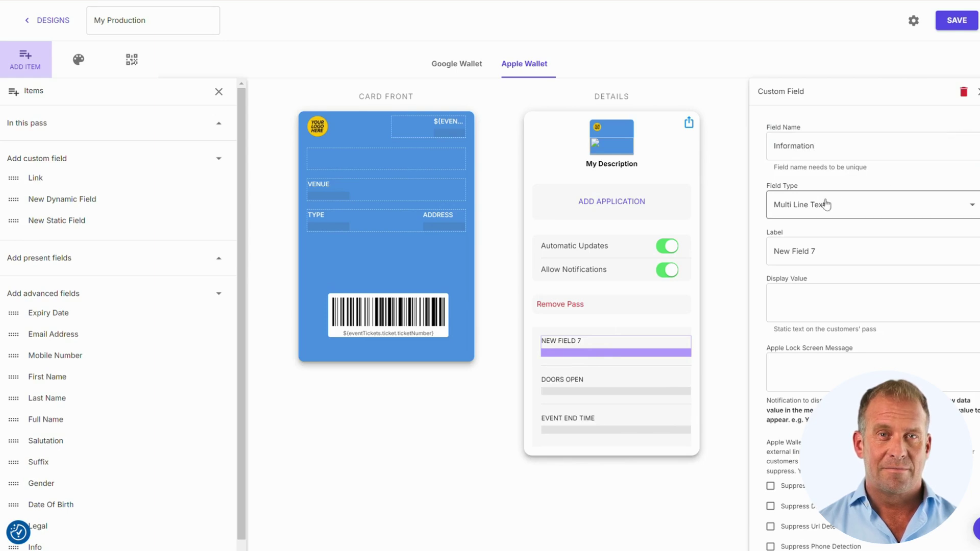
pyautogui.click(829, 256)
pyautogui.hotkey('ctrl', 'a')
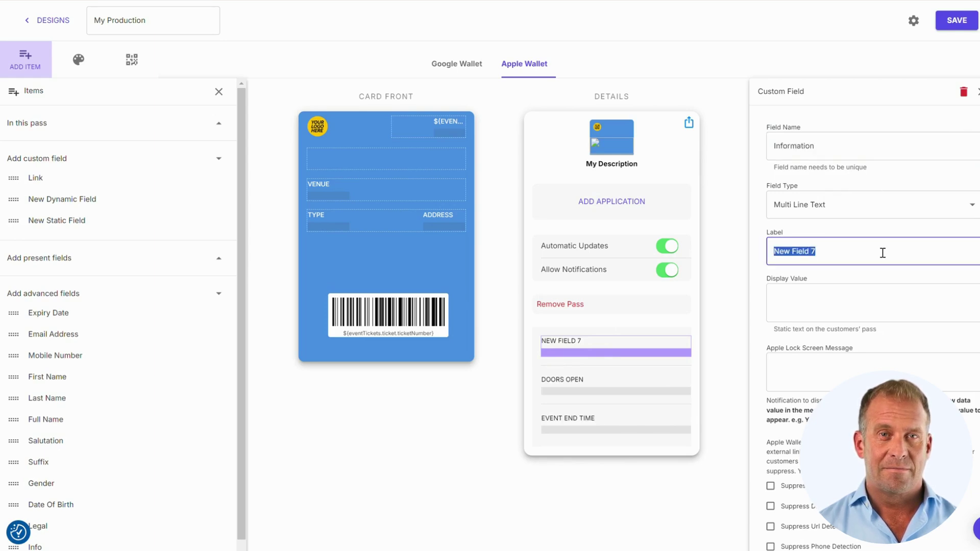
pyautogui.write('Information')
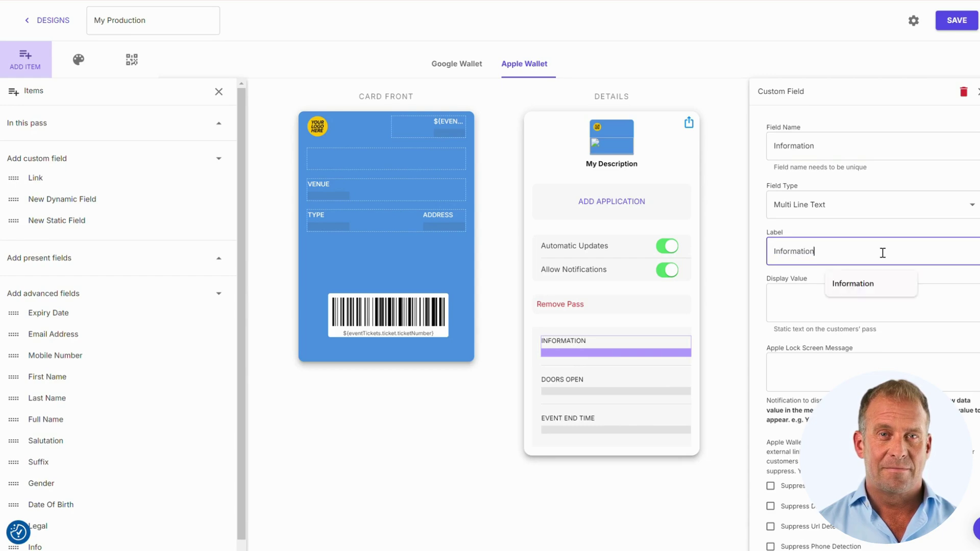
pyautogui.press('Escape')
pyautogui.click(888, 293)
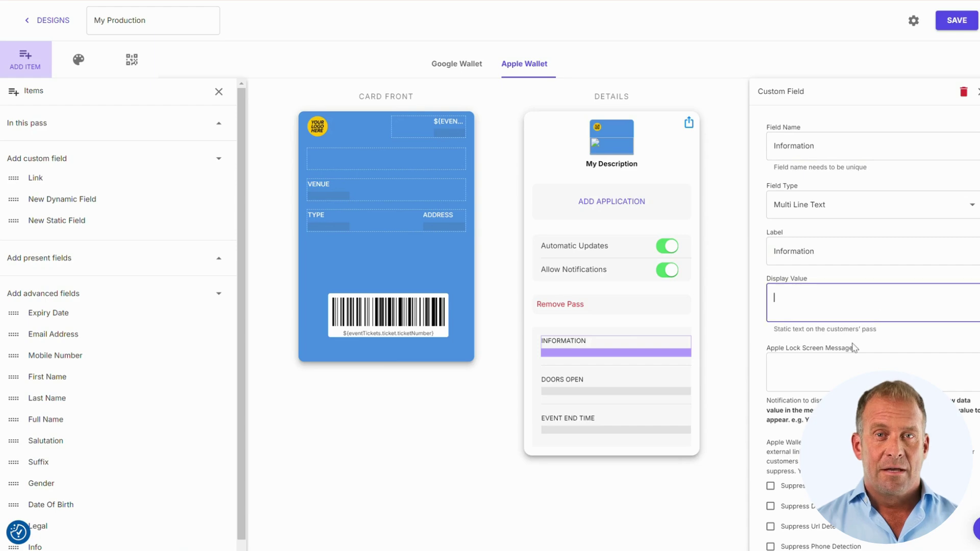
pyautogui.click(844, 363)
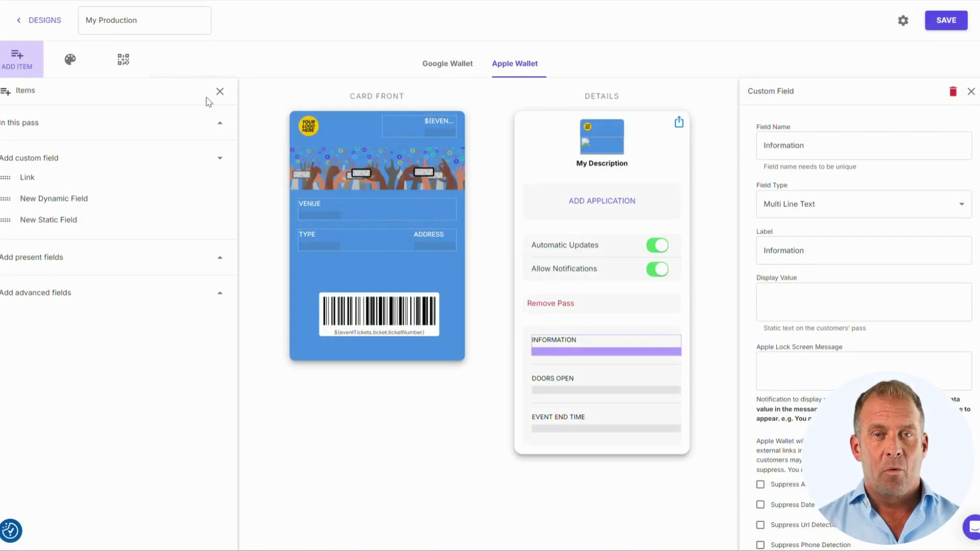
pyautogui.click(220, 92)
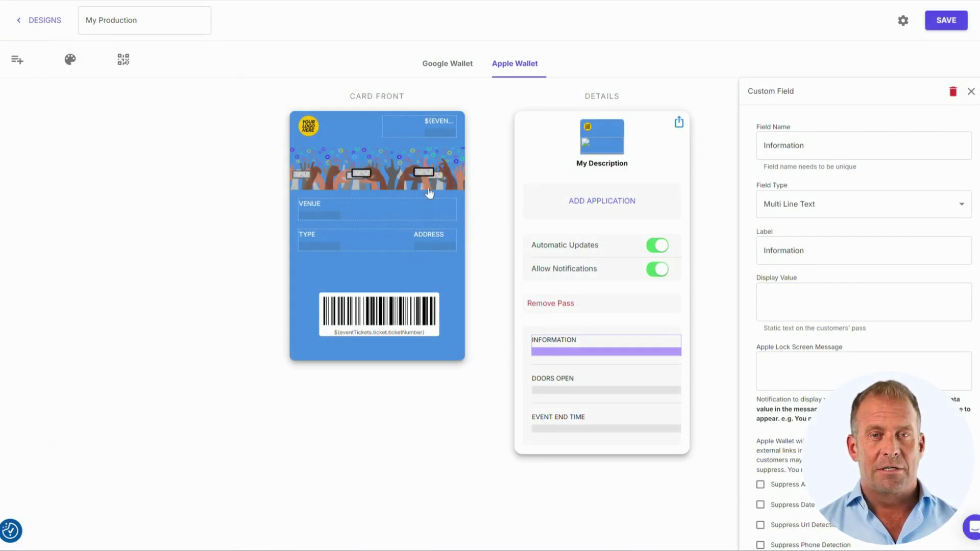
# In template settings, search 'united', pick United Kingdom Time, review wallet tabs, and save
pyautogui.click(972, 92)
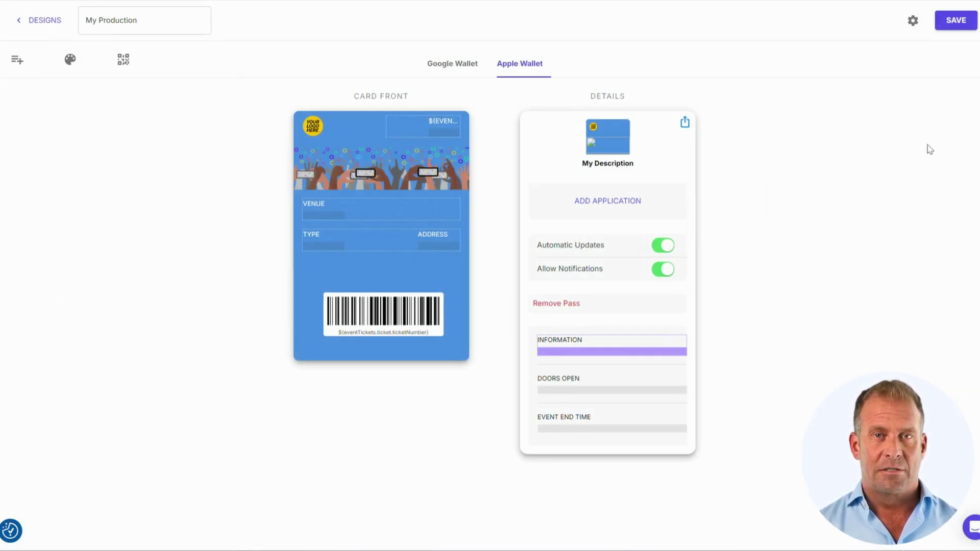
pyautogui.click(914, 23)
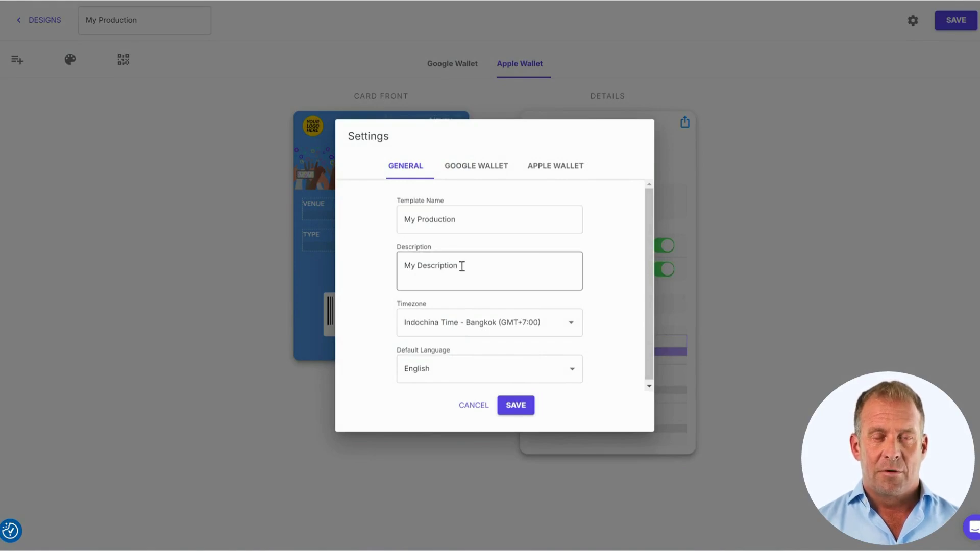
pyautogui.click(484, 335)
pyautogui.write('united kingdom')
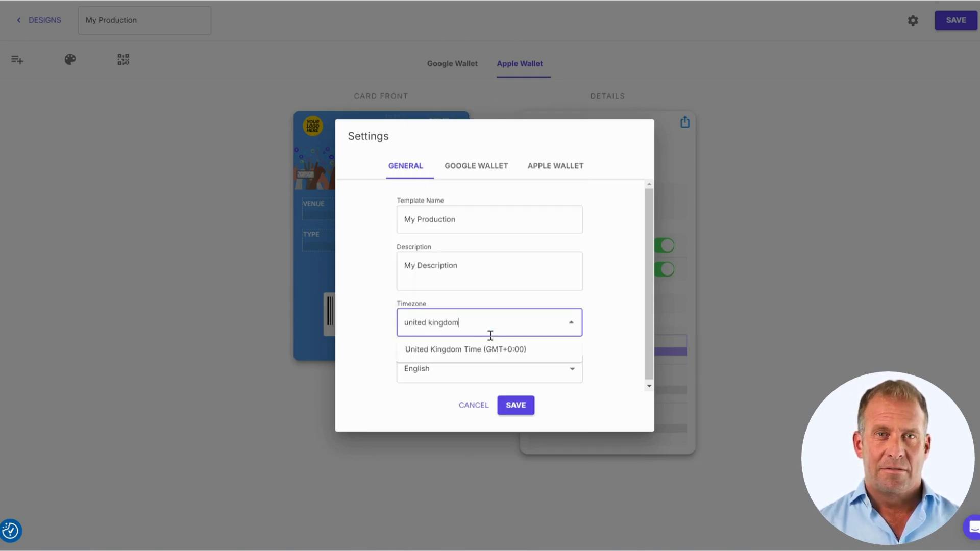
pyautogui.click(497, 355)
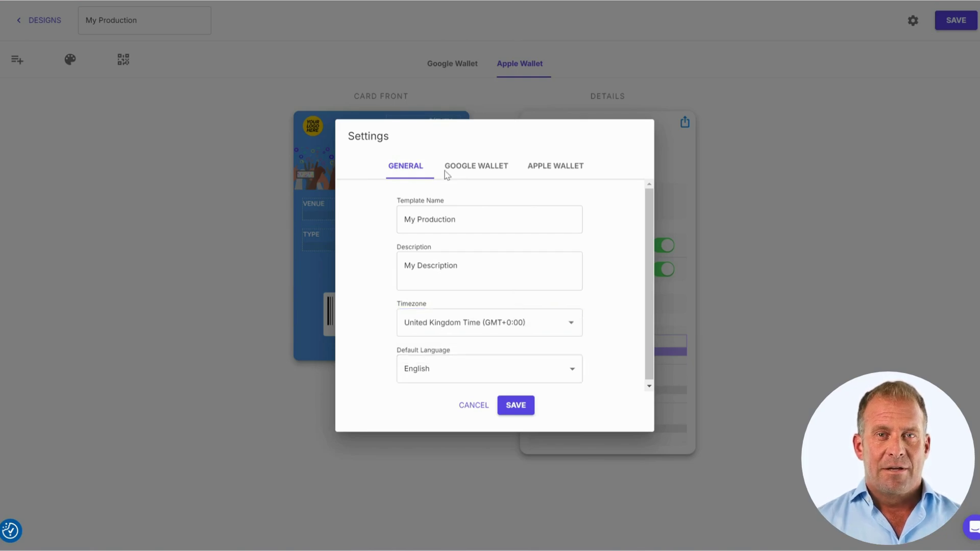
pyautogui.click(463, 170)
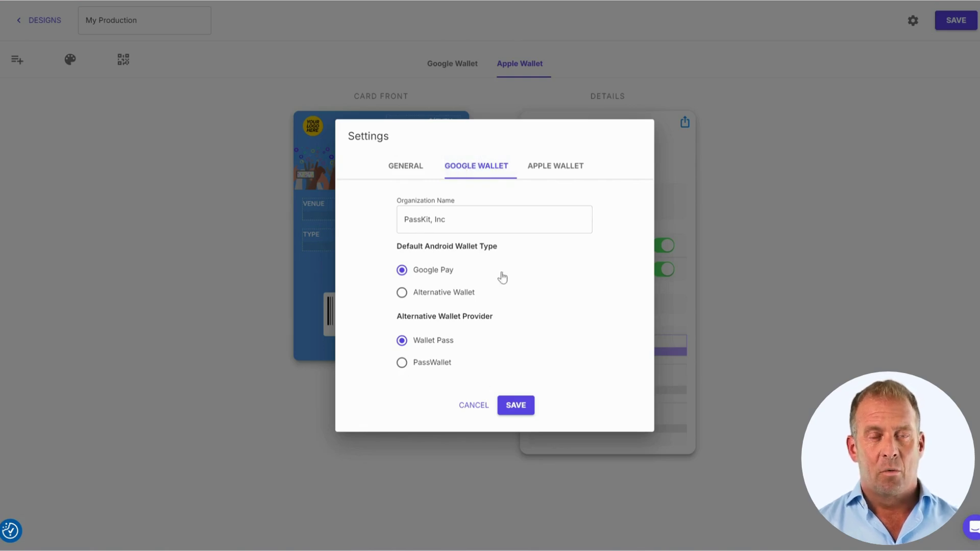
pyautogui.click(542, 172)
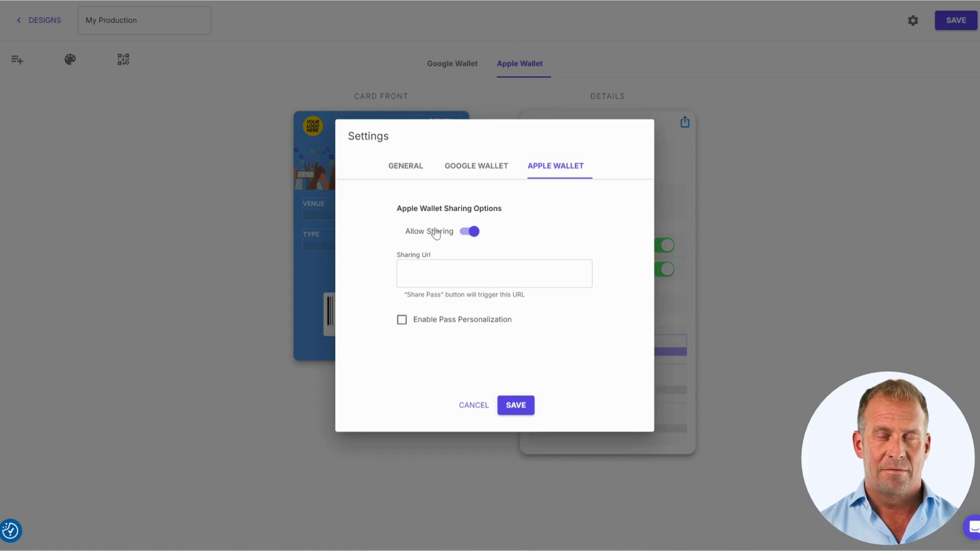
pyautogui.click(405, 166)
pyautogui.click(510, 405)
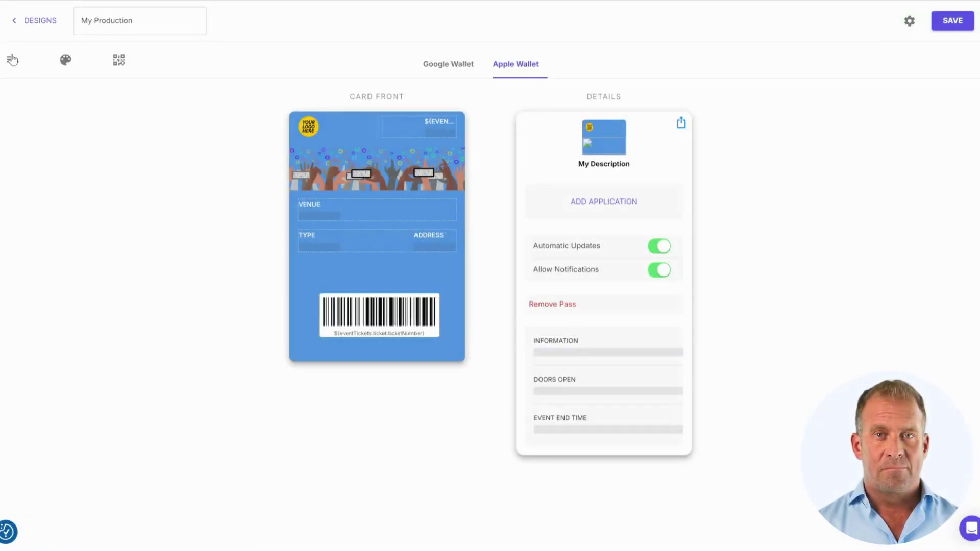
# Go back to the Concert Tickets setup, view its Schedule tab, and cancel a new occurrence
pyautogui.click(40, 23)
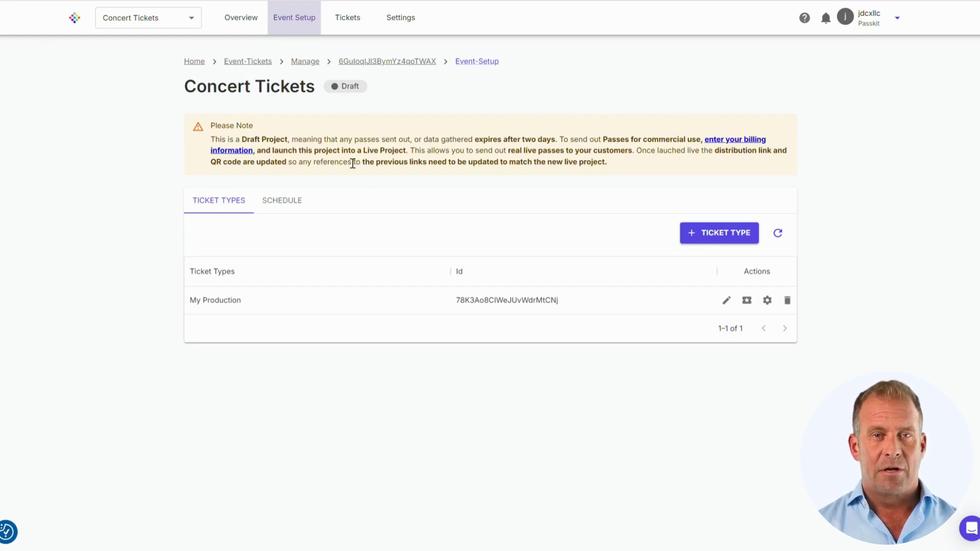
pyautogui.click(292, 211)
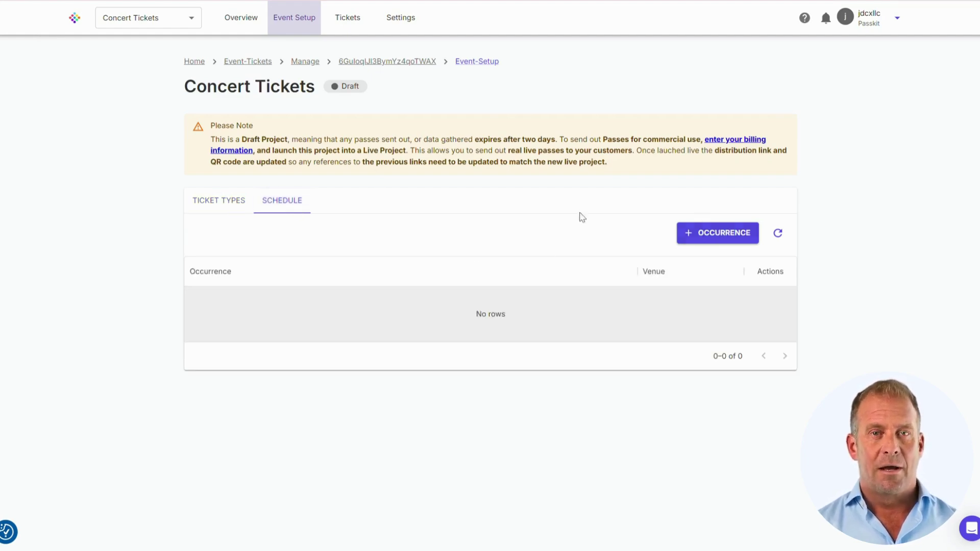
pyautogui.click(700, 234)
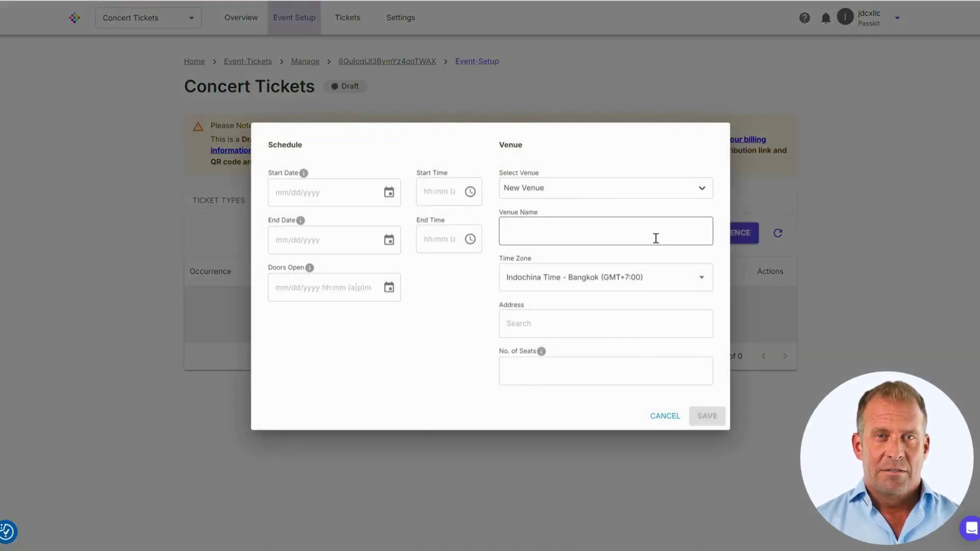
pyautogui.click(667, 417)
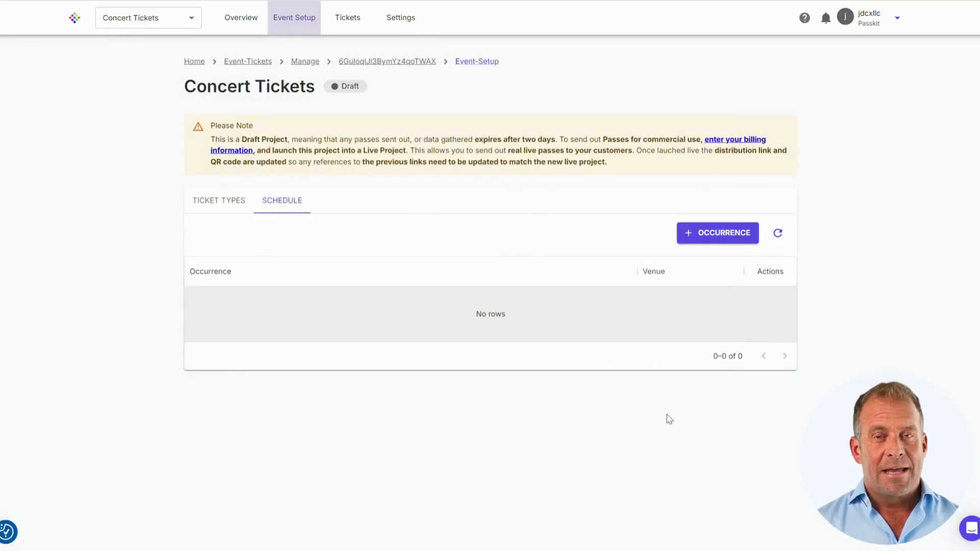
# View the empty Concert Tickets ticket list, then open the production Settings tab
pyautogui.click(352, 20)
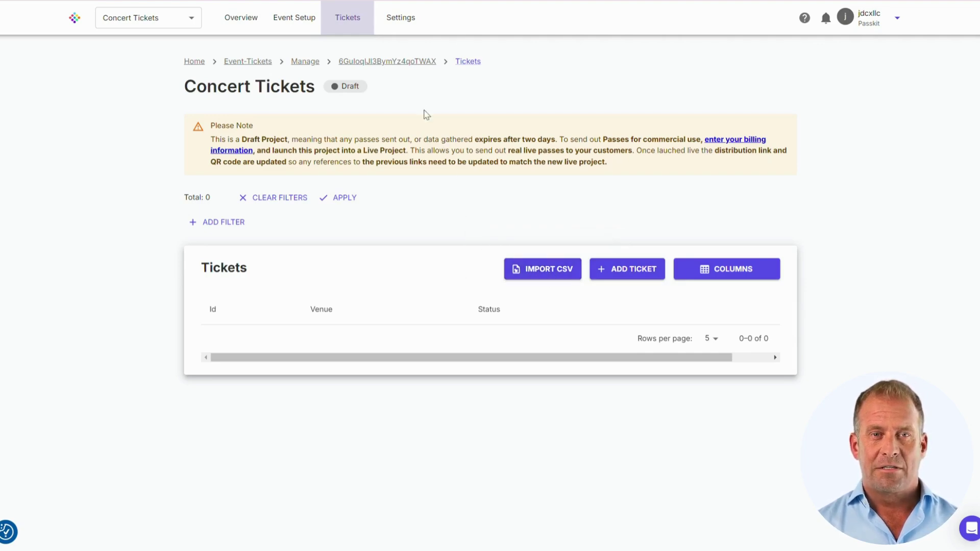
pyautogui.click(396, 34)
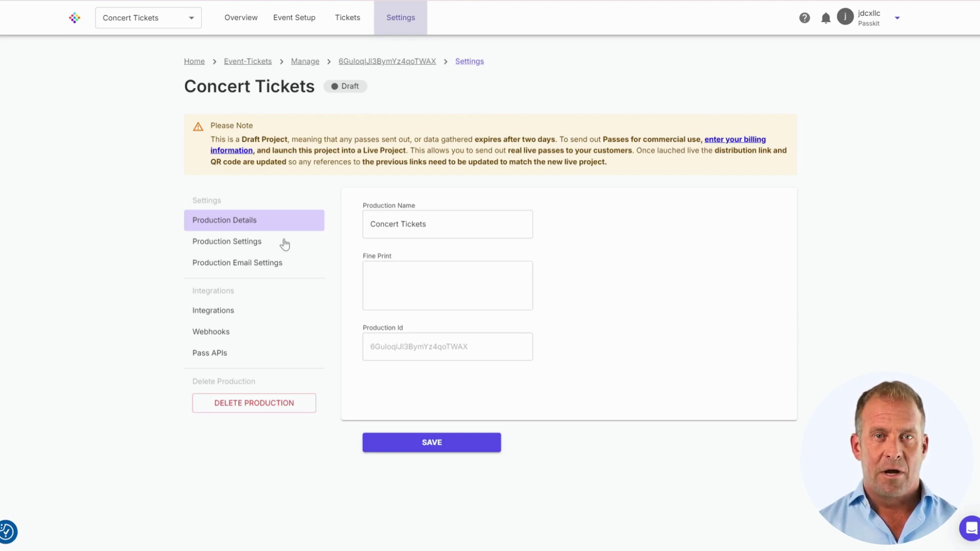
# Open Production Settings and leave the redeemed, event-end and expiry deletion toggles all off
pyautogui.click(255, 246)
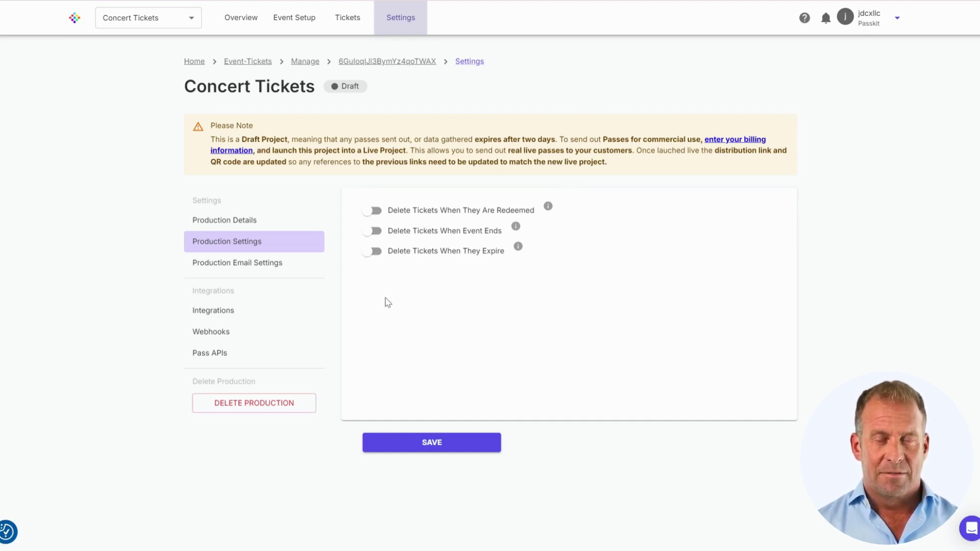
pyautogui.click(374, 216)
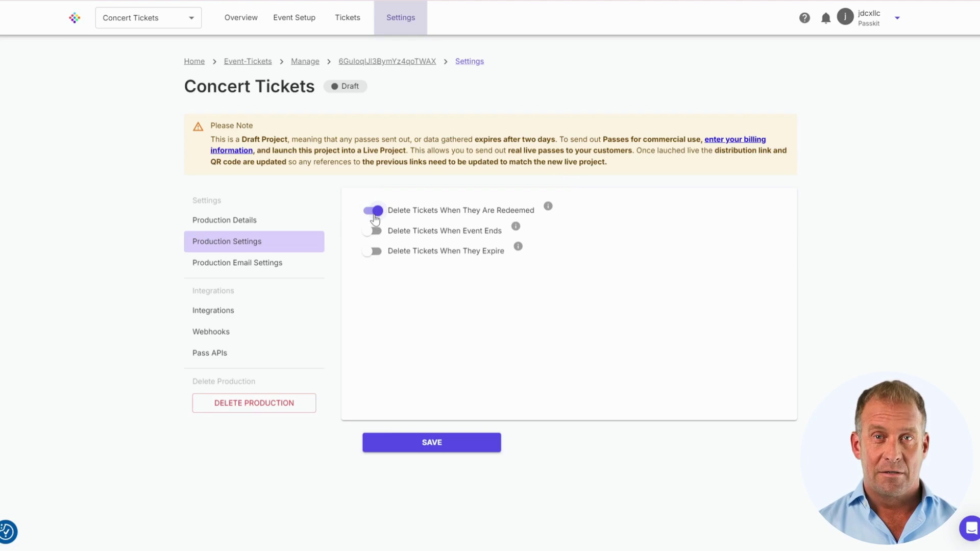
pyautogui.click(374, 253)
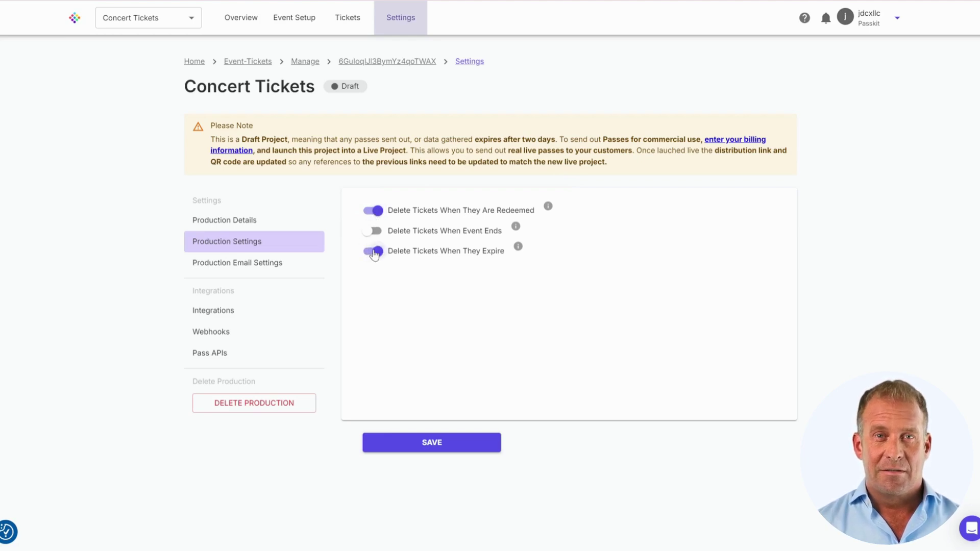
pyautogui.click(373, 230)
pyautogui.click(374, 211)
pyautogui.click(373, 231)
pyautogui.click(378, 251)
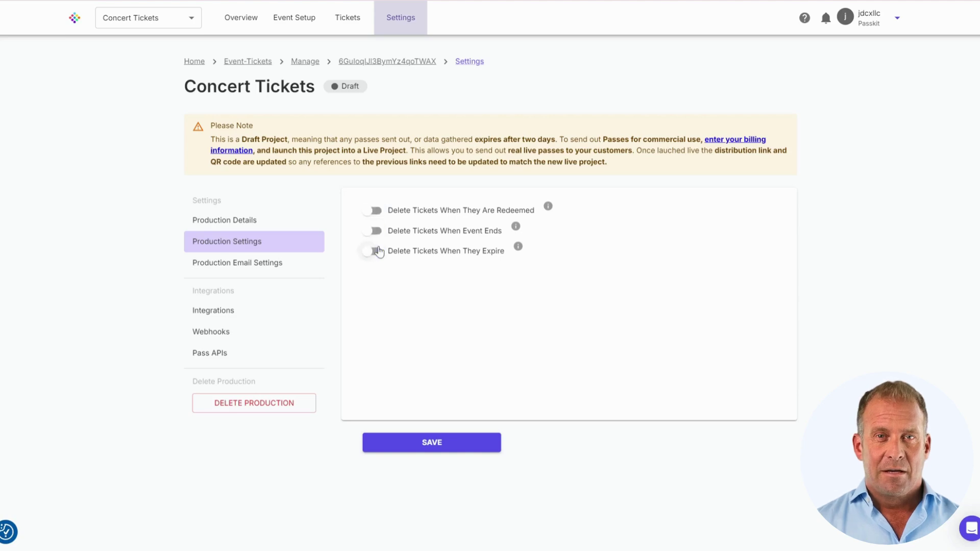
pyautogui.click(291, 265)
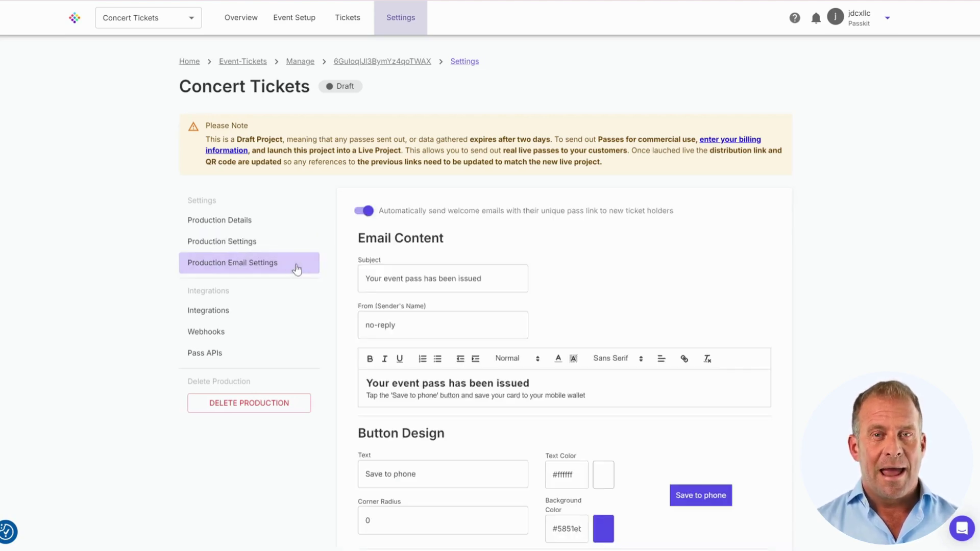
pyautogui.scroll(-2, 562, 207)
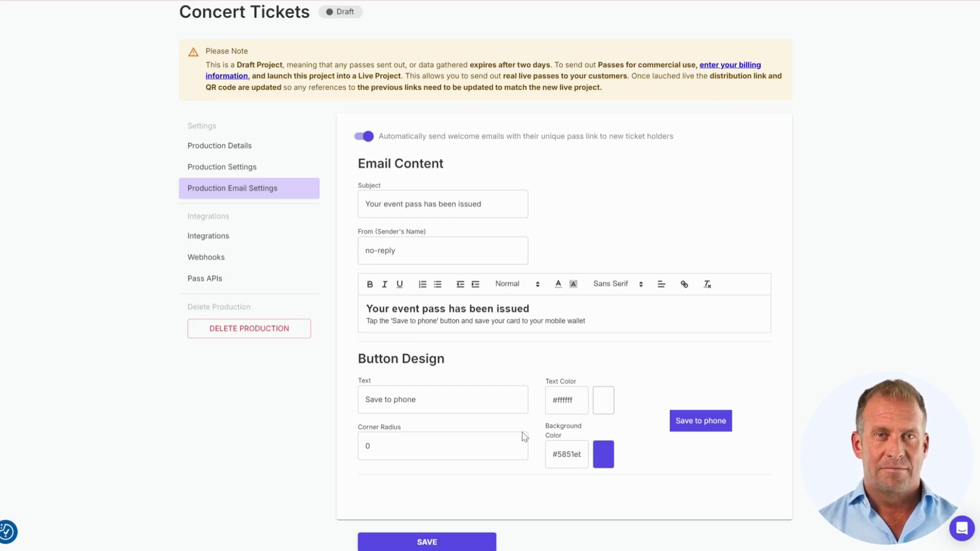
# Open the Zapier integration card and browse its popular workflows before going back
pyautogui.click(219, 238)
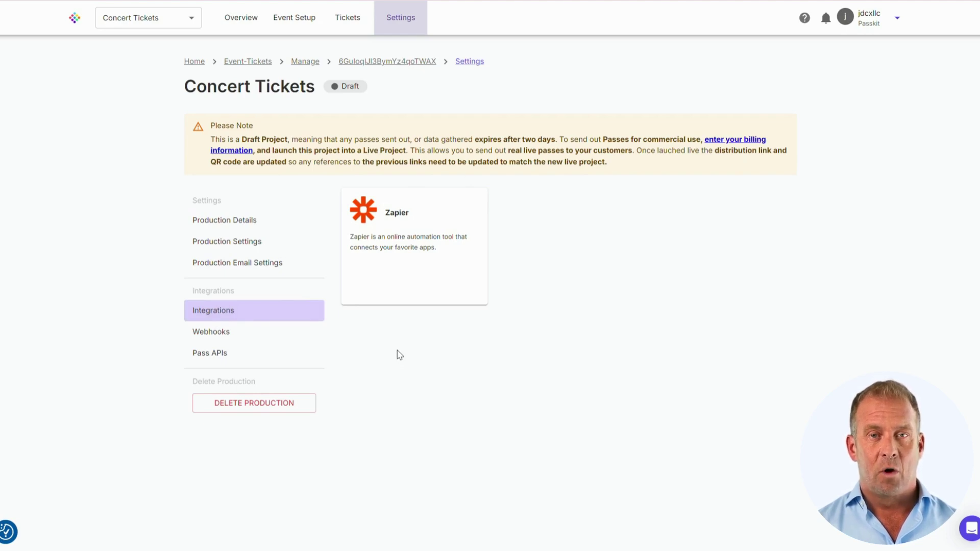
pyautogui.click(414, 290)
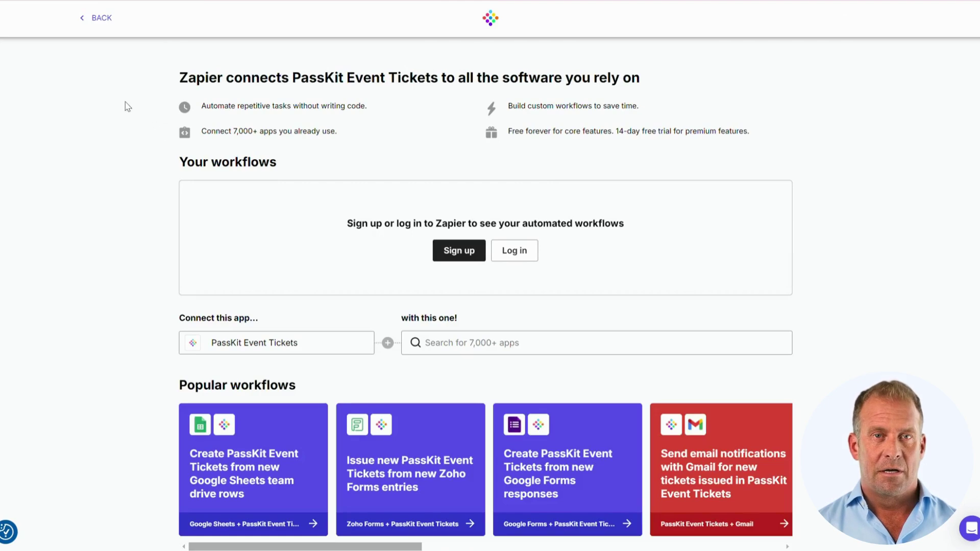
pyautogui.scroll(-1, 615, 212)
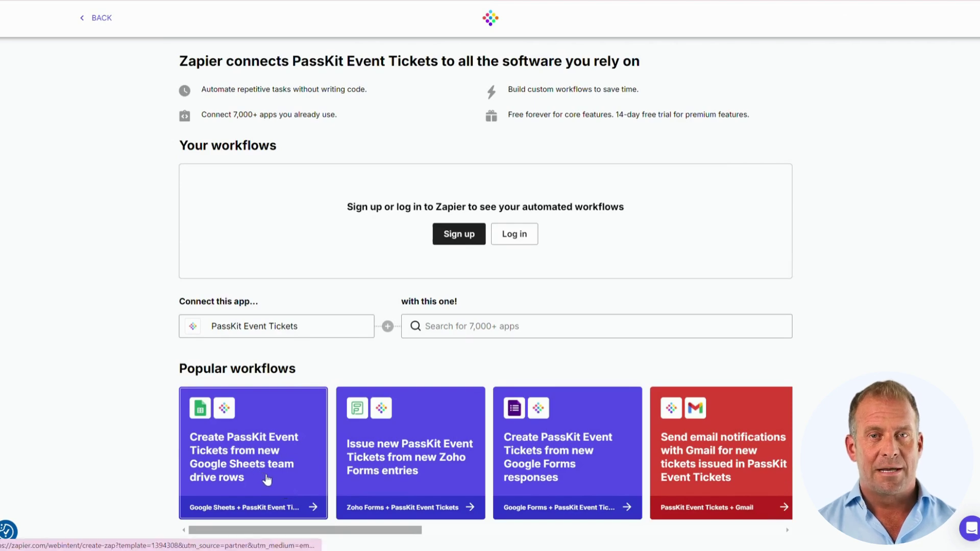
pyautogui.moveTo(365, 529); pyautogui.dragTo(744, 500)
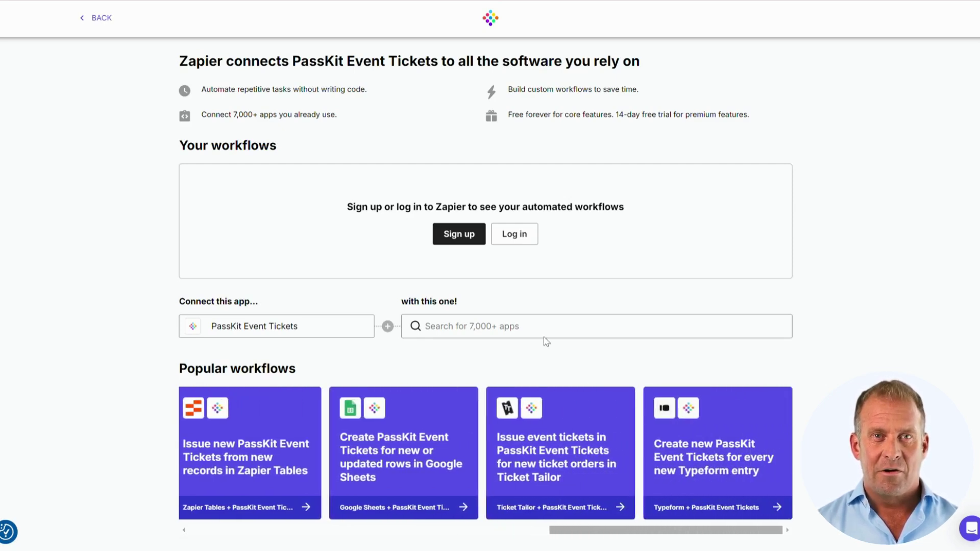
pyautogui.click(102, 20)
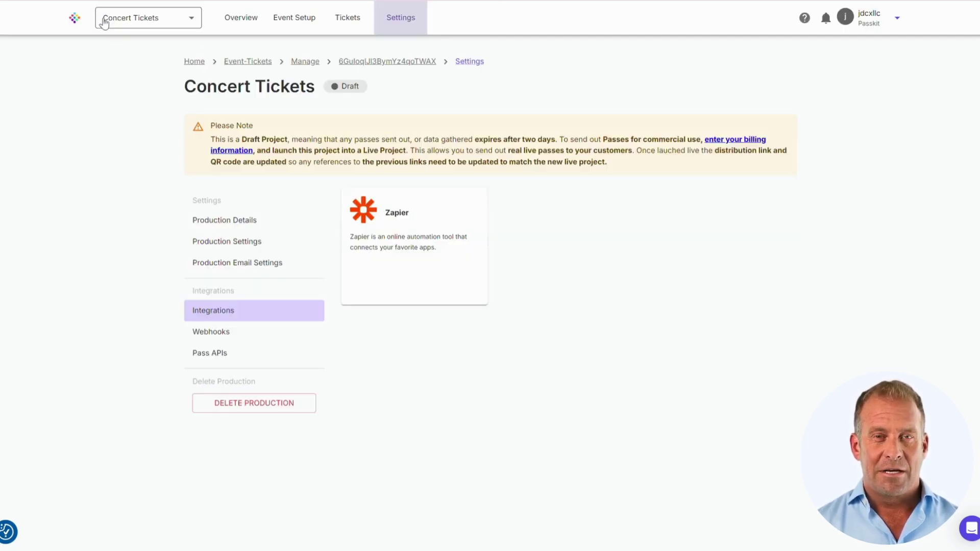
# View the production's Webhooks and Pass APIs settings
pyautogui.click(246, 339)
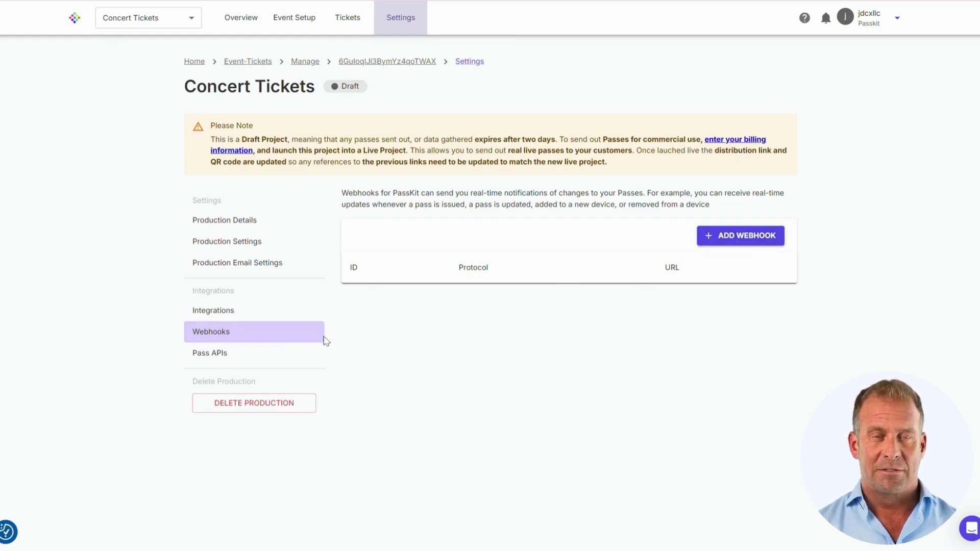
pyautogui.click(213, 358)
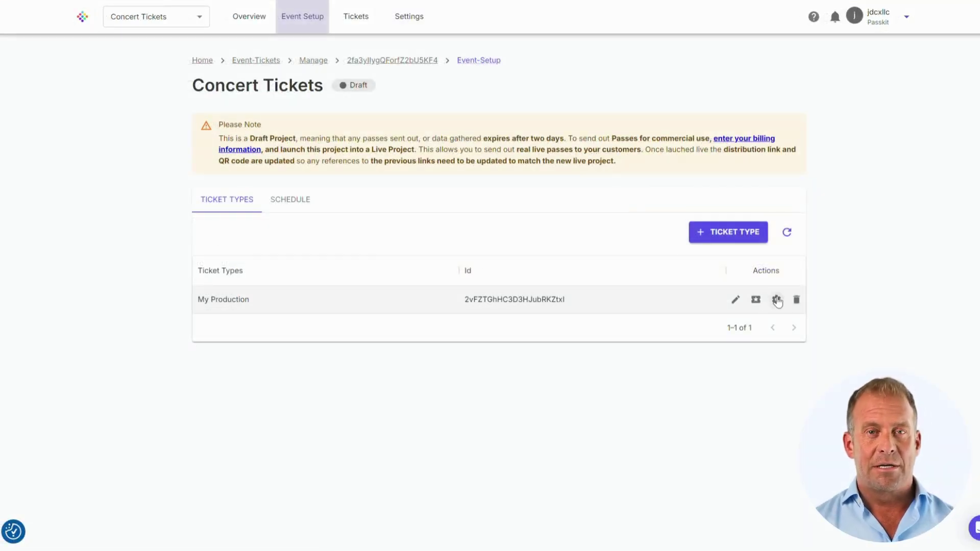
# Rename the My Production ticket type to General Admission, then view the Schedule
pyautogui.click(777, 299)
pyautogui.tripleClick(474, 232)
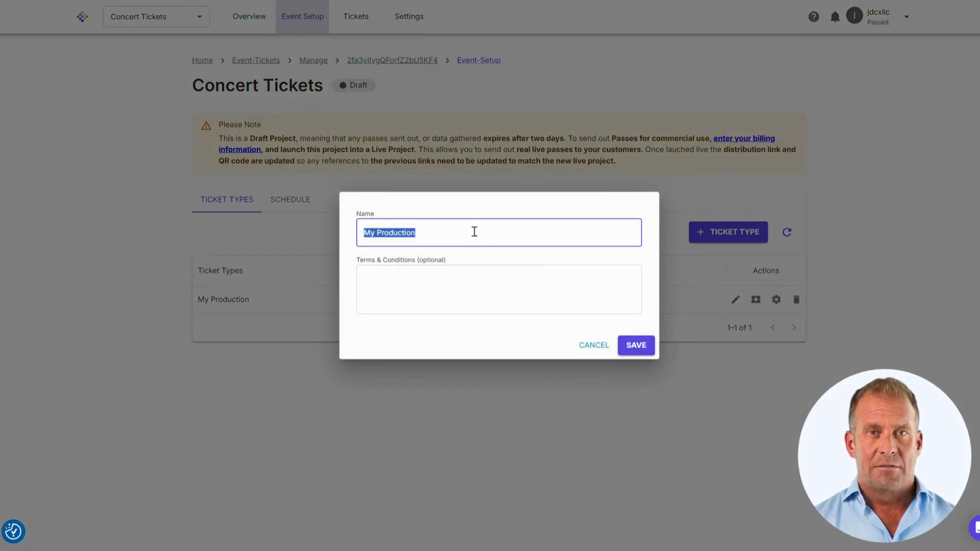
pyautogui.write('General Admission')
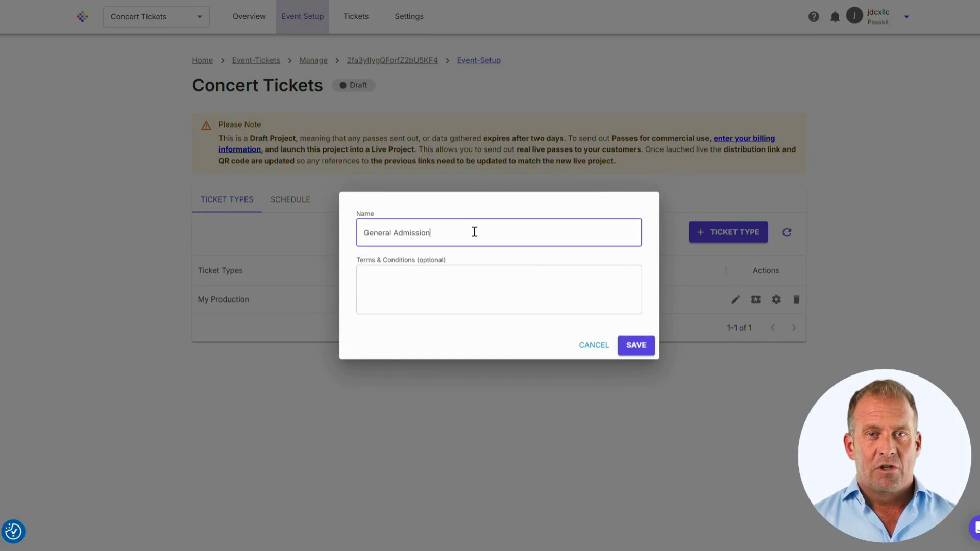
pyautogui.click(636, 347)
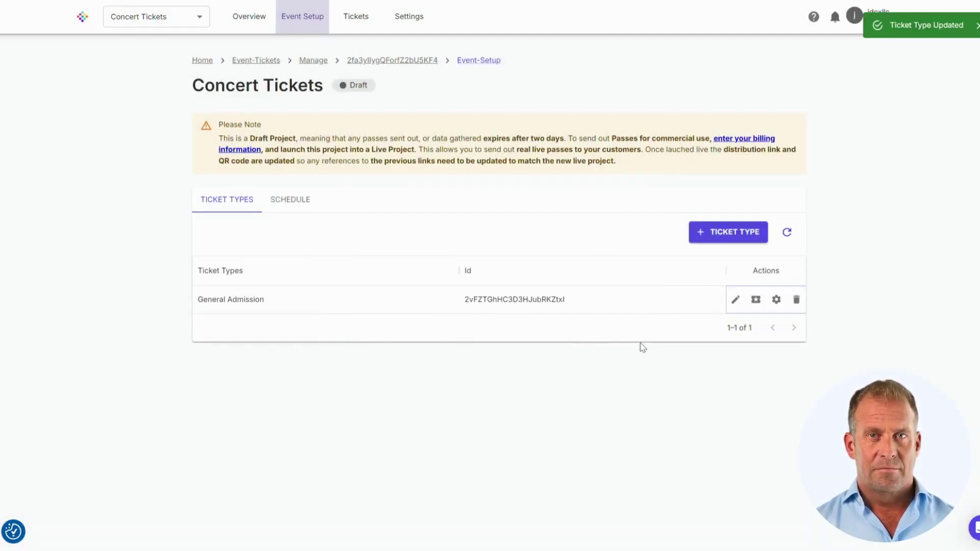
pyautogui.click(291, 203)
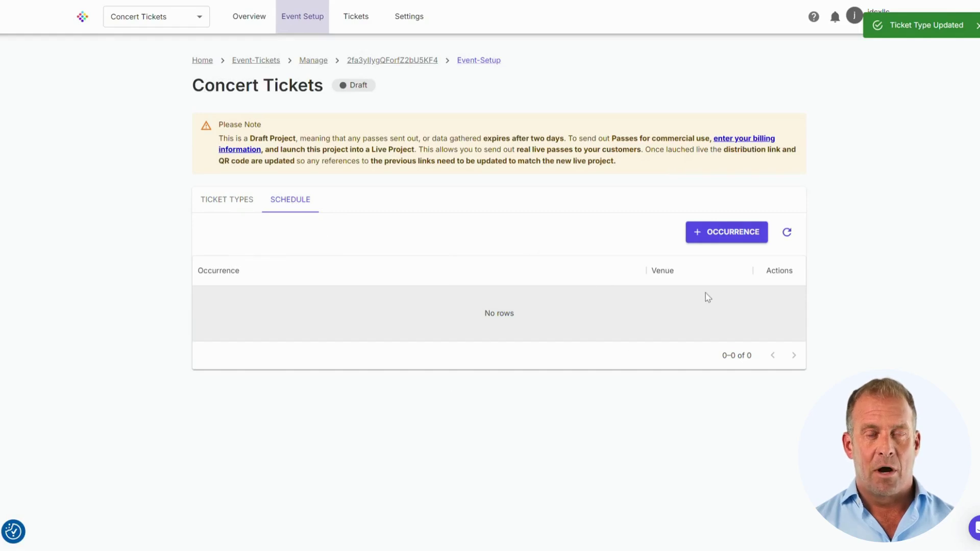
# Start a new occurrence with United Kingdom Time as its time zone
pyautogui.click(735, 235)
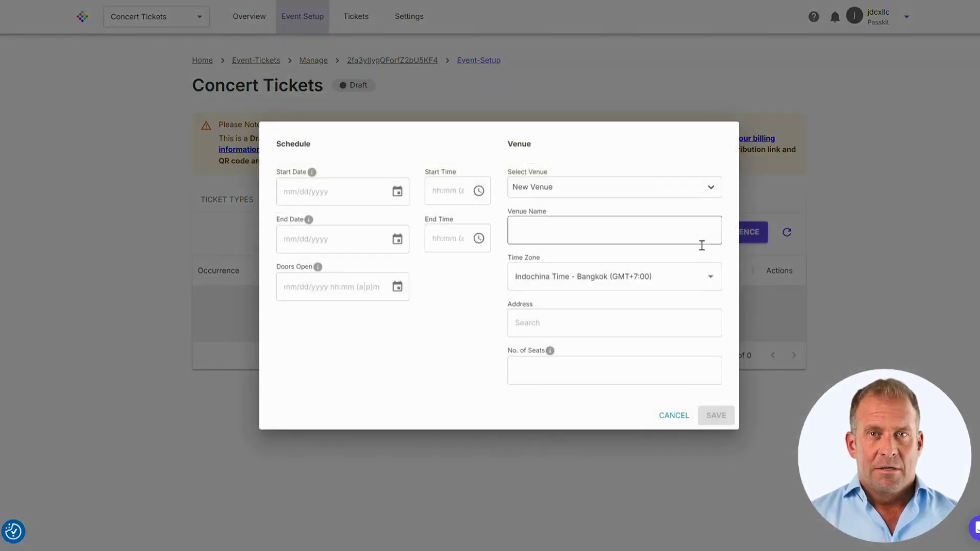
pyautogui.click(711, 276)
pyautogui.write('unn')
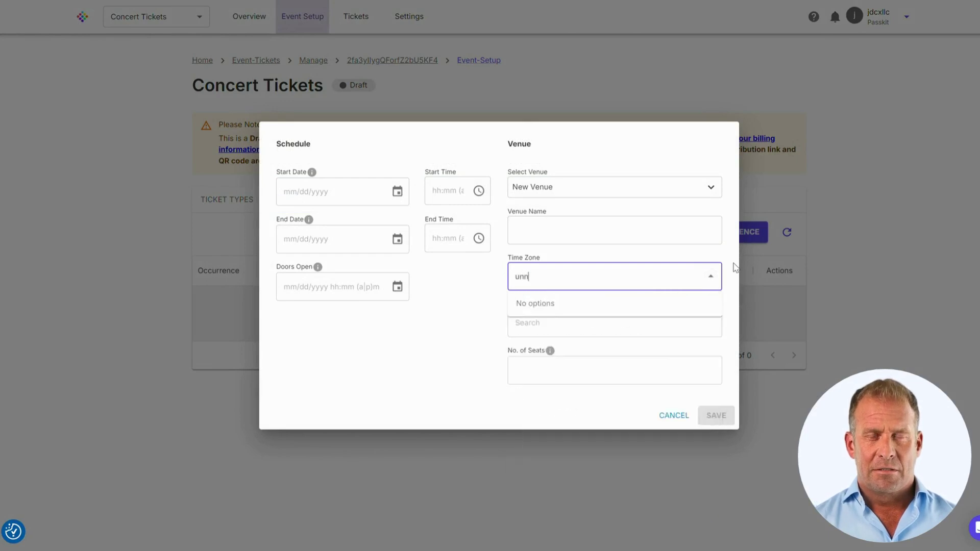
pyautogui.press('BackSpace')
pyautogui.write('ited')
pyautogui.press('Down')
pyautogui.press('Return')
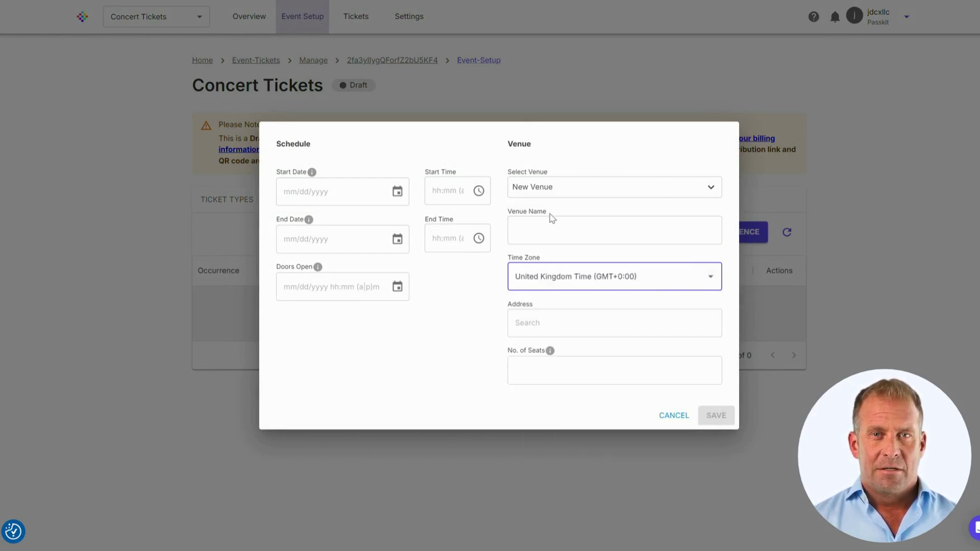
# Enter Grand Arena as the venue, with a United Kingdom address
pyautogui.click(549, 227)
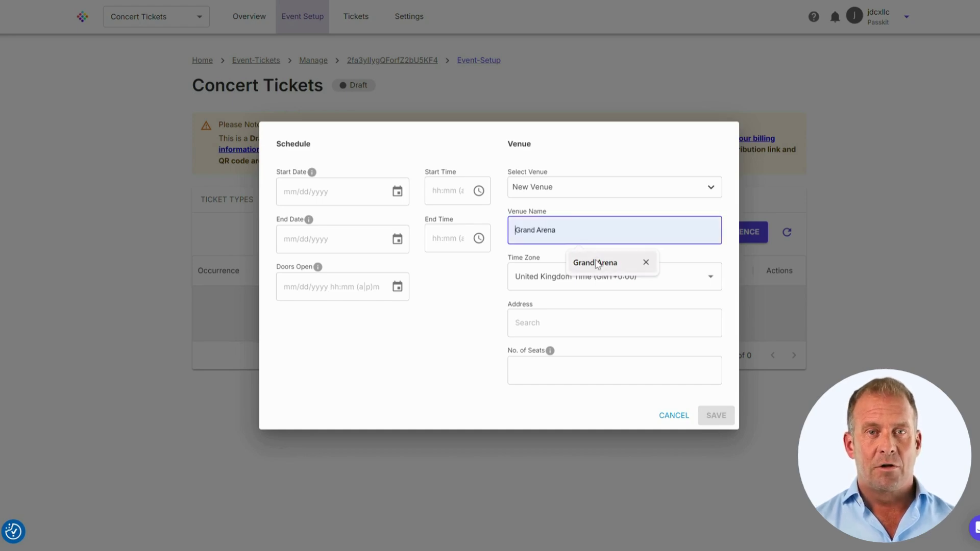
pyautogui.click(587, 263)
pyautogui.click(536, 324)
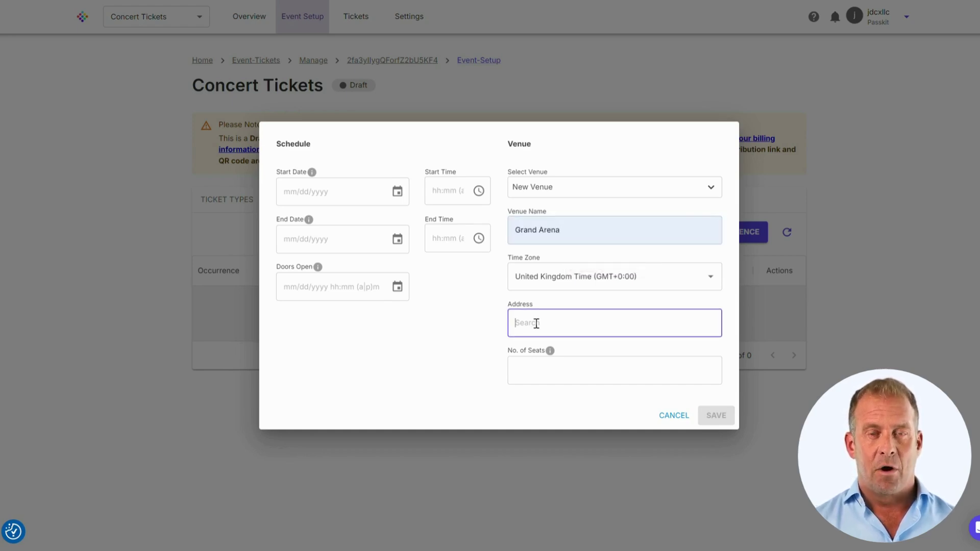
pyautogui.write('United')
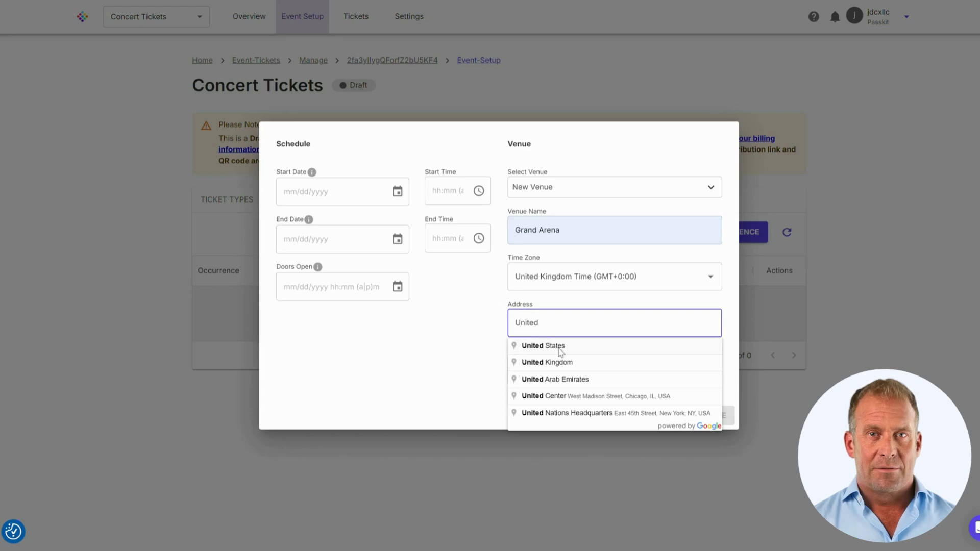
pyautogui.click(572, 364)
pyautogui.click(558, 369)
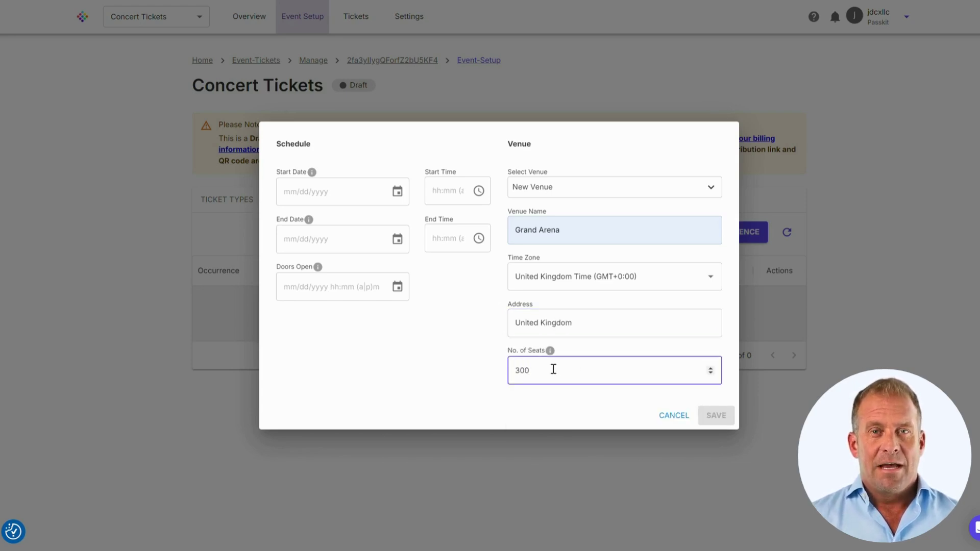
# Set the start to 10 October 2024 at 9:30
pyautogui.click(397, 191)
pyautogui.click(400, 221)
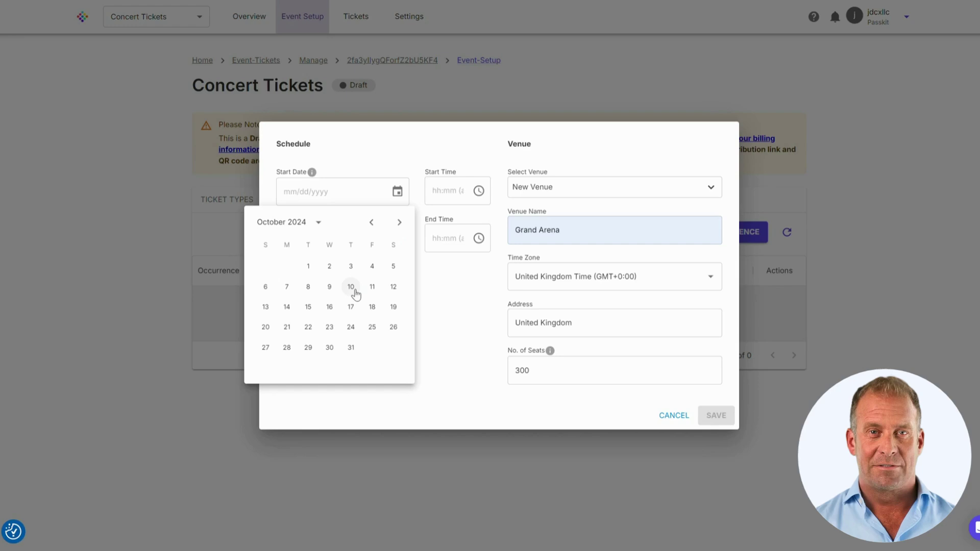
pyautogui.click(351, 287)
pyautogui.click(398, 192)
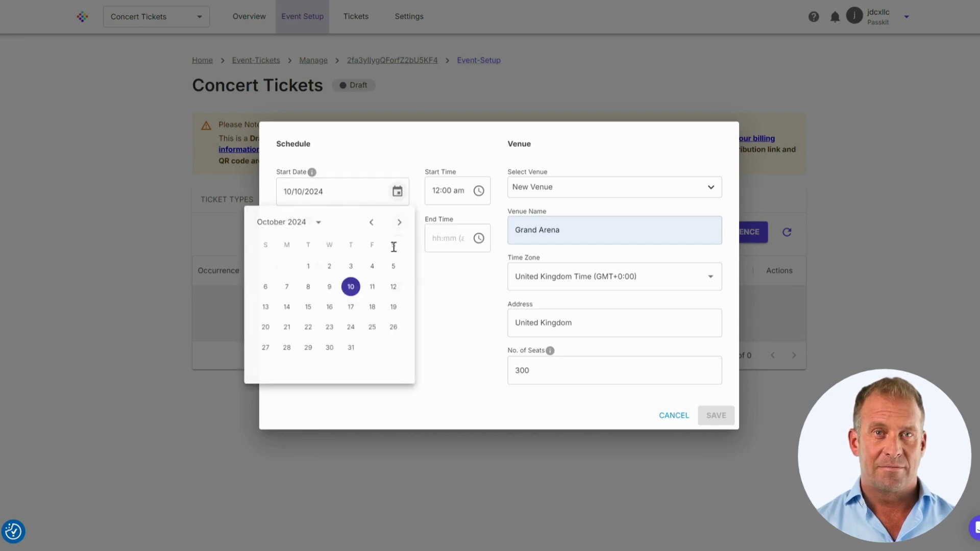
pyautogui.click(402, 166)
pyautogui.click(479, 191)
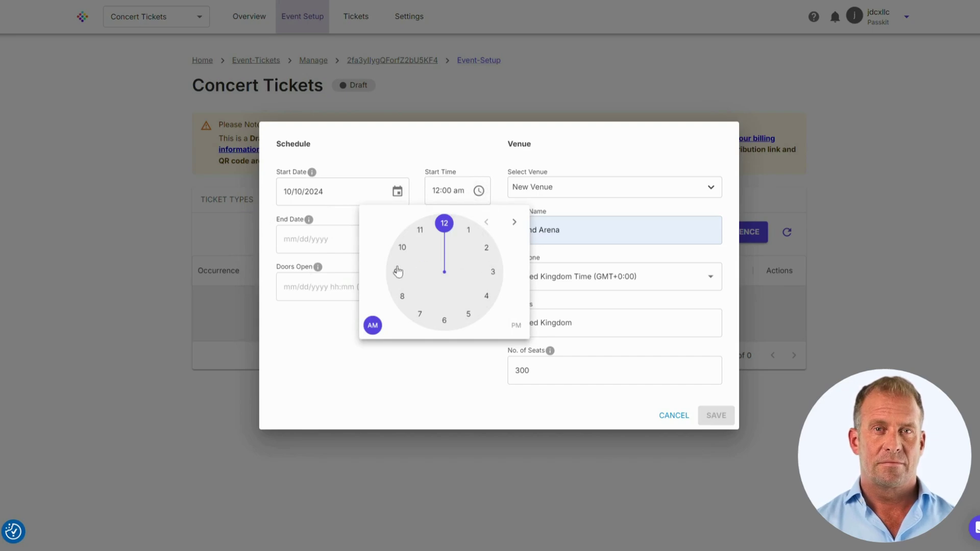
pyautogui.click(397, 271)
pyautogui.click(446, 320)
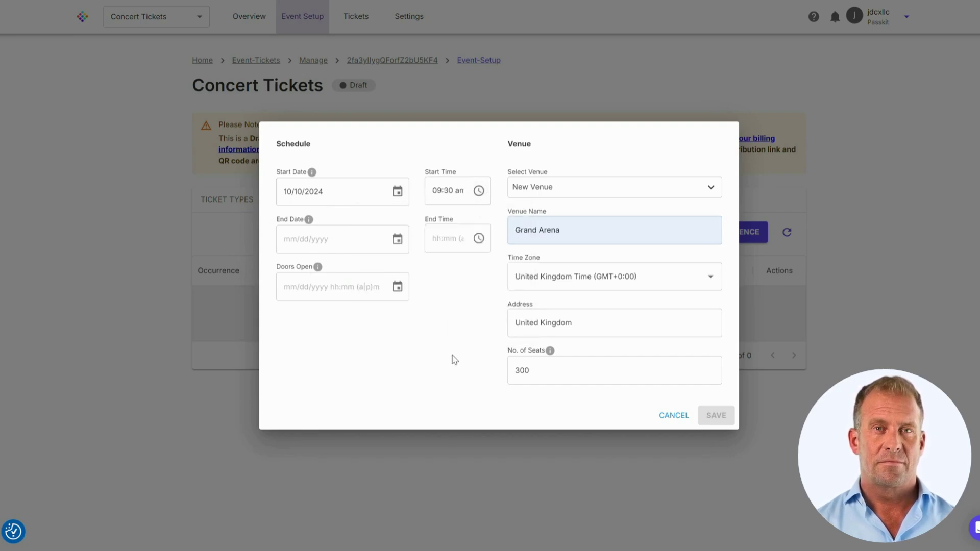
# Set the end to 10 October 2024 at 11:30
pyautogui.click(478, 237)
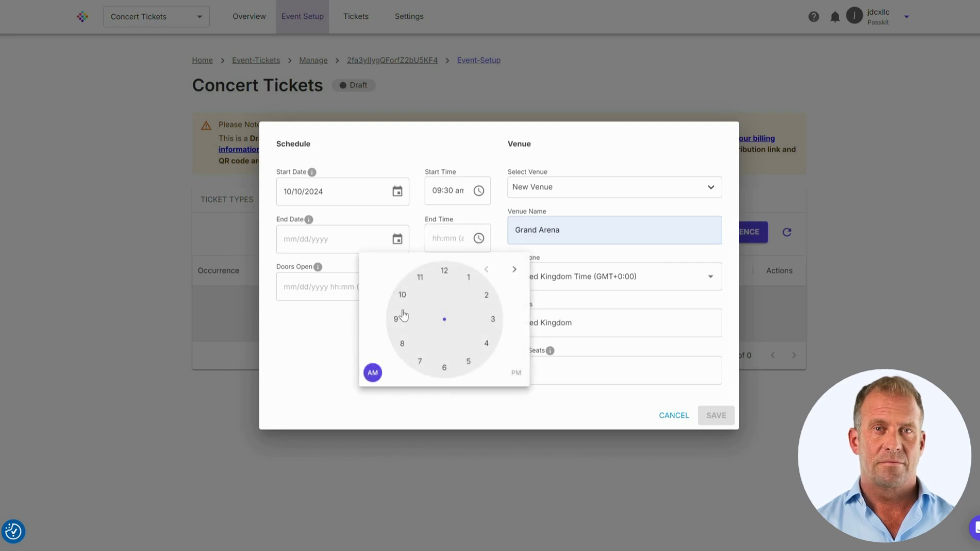
pyautogui.click(418, 277)
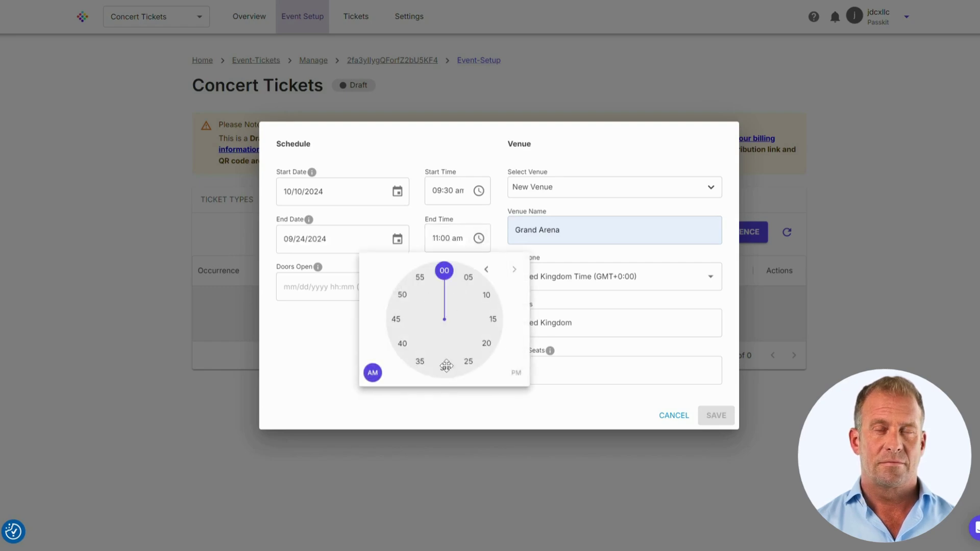
pyautogui.click(445, 370)
pyautogui.click(397, 240)
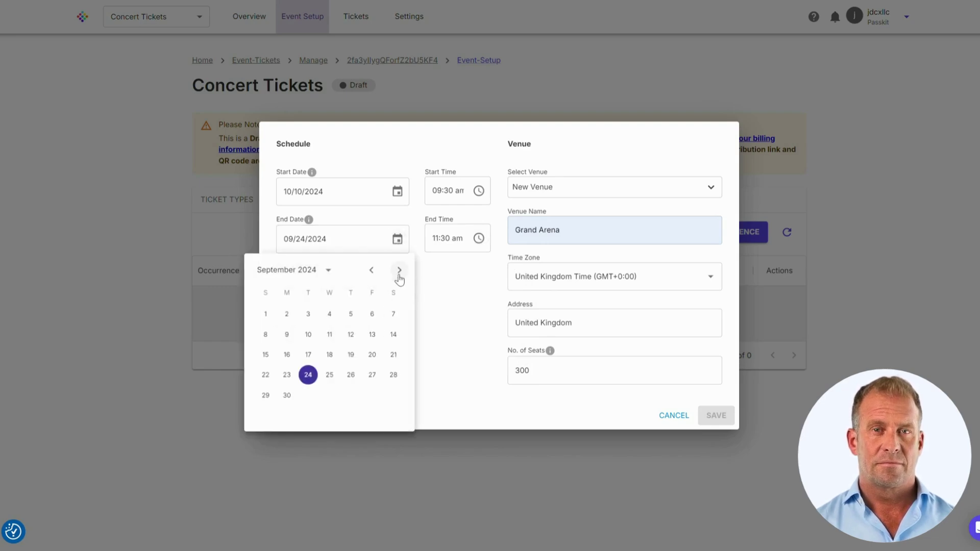
pyautogui.click(400, 275)
pyautogui.click(351, 335)
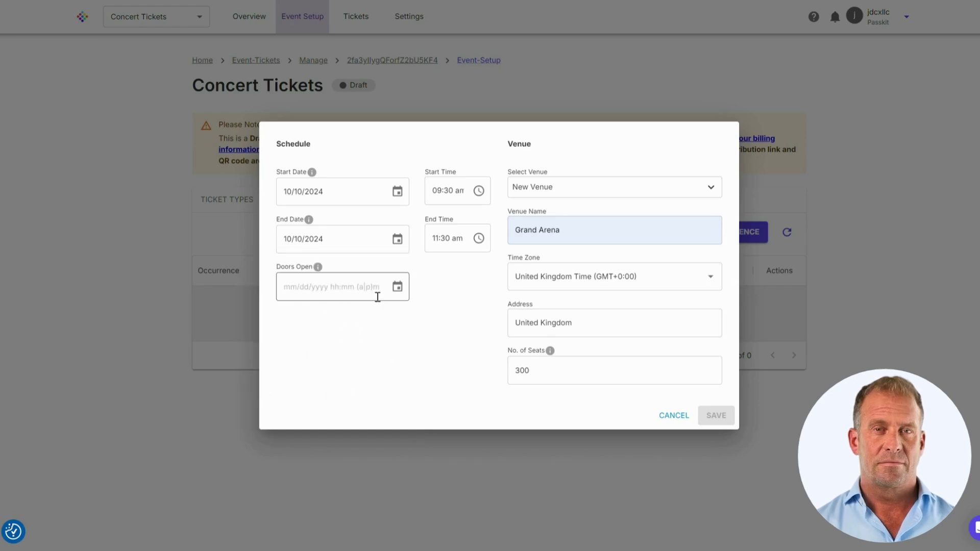
# Set Doors Open to 10 October 2024 at 9:15 and save the occurrence
pyautogui.click(398, 288)
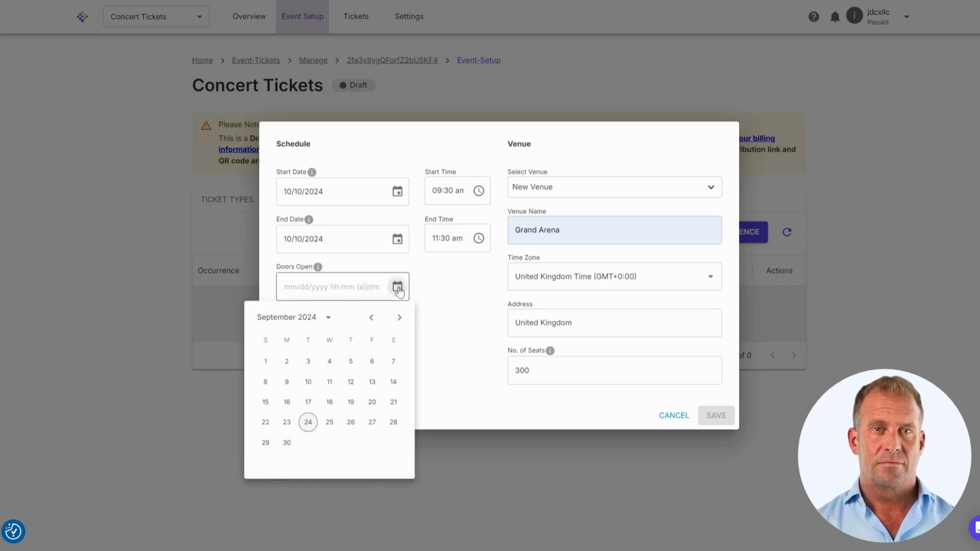
pyautogui.click(402, 317)
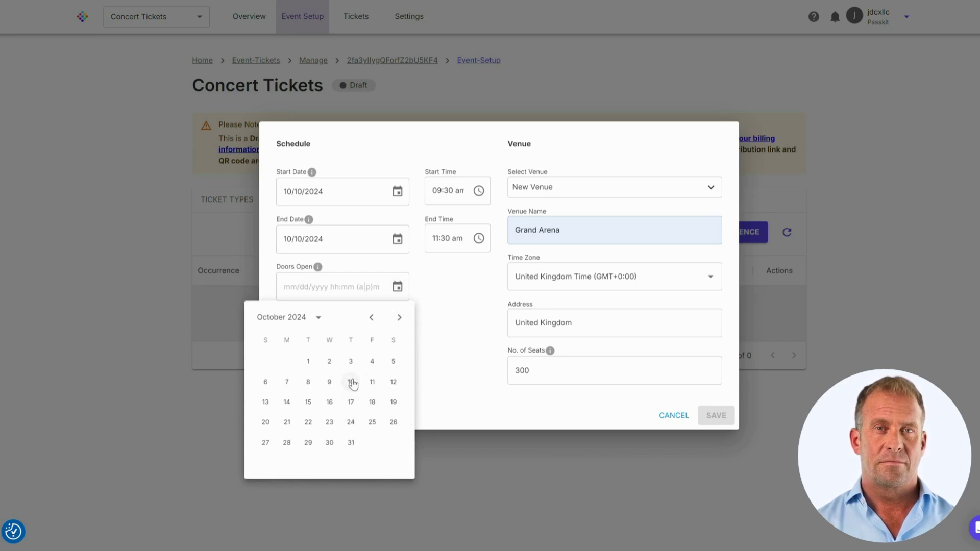
pyautogui.click(352, 383)
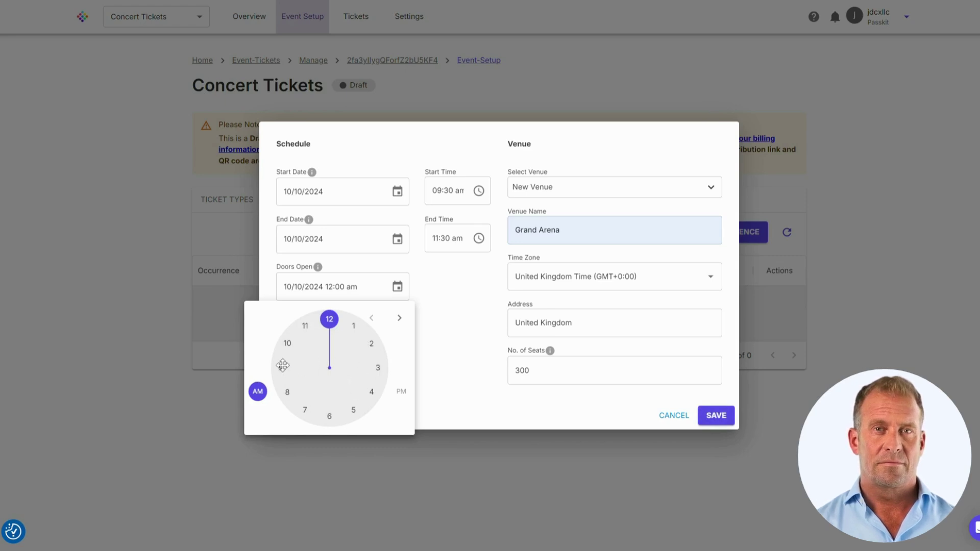
pyautogui.click(283, 365)
pyautogui.click(377, 367)
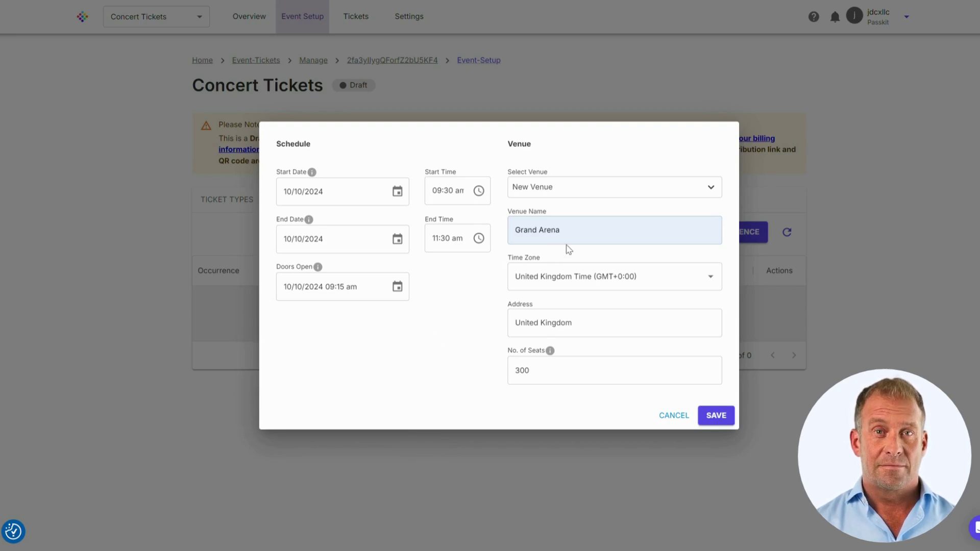
pyautogui.click(569, 243)
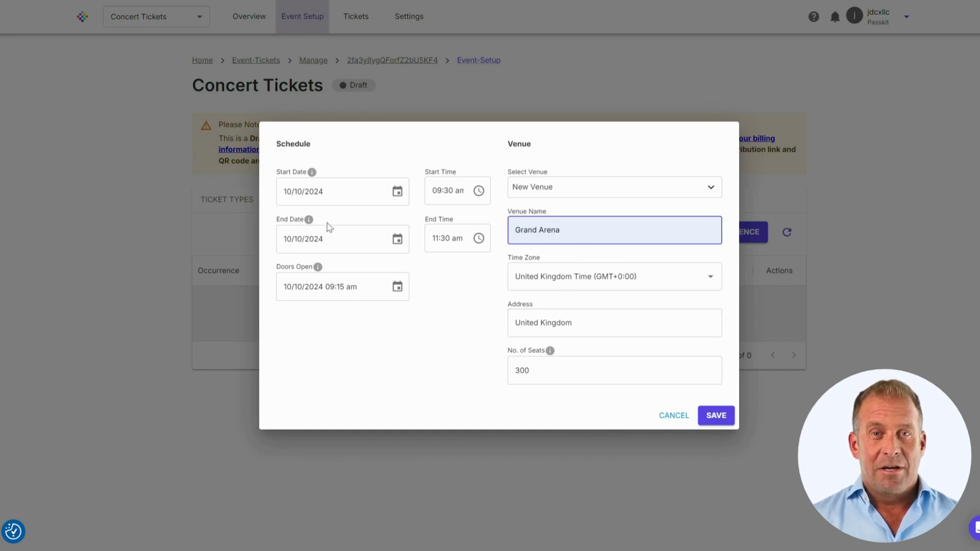
pyautogui.click(716, 416)
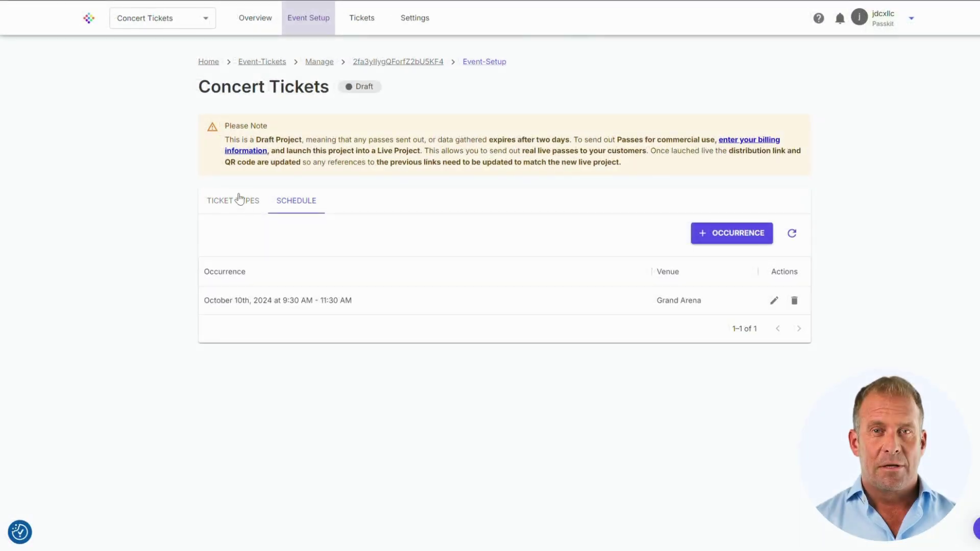
# Open the General Admission pass design in its Apple Wallet view
pyautogui.click(234, 197)
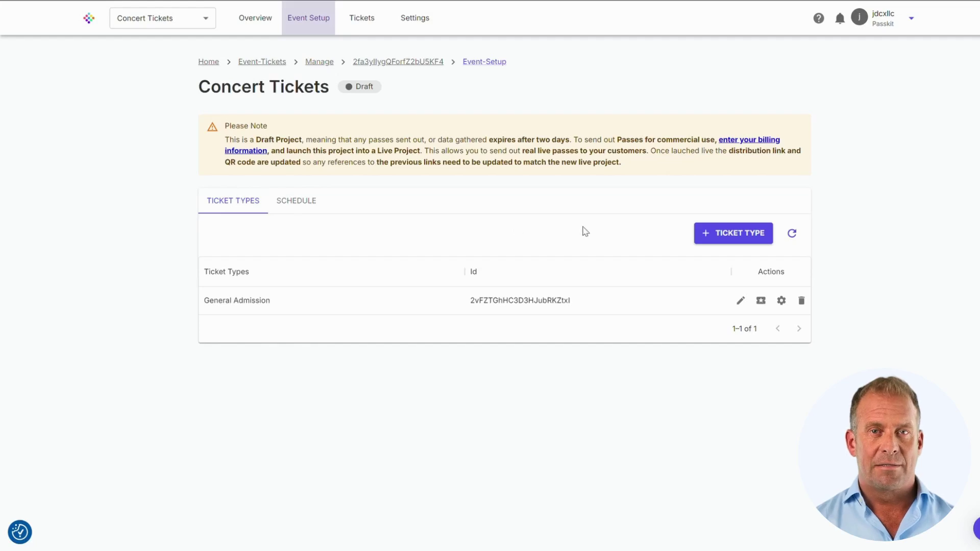
pyautogui.click(741, 302)
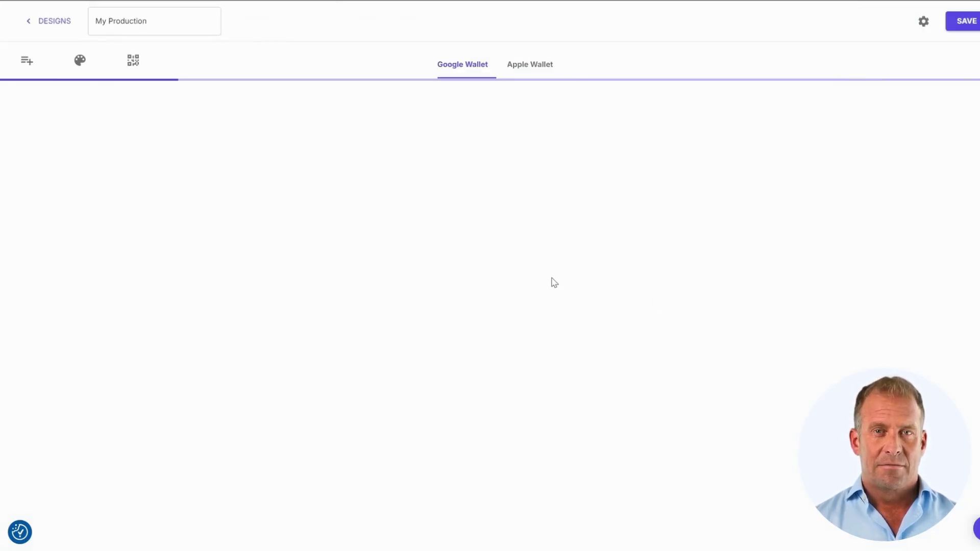
pyautogui.click(525, 66)
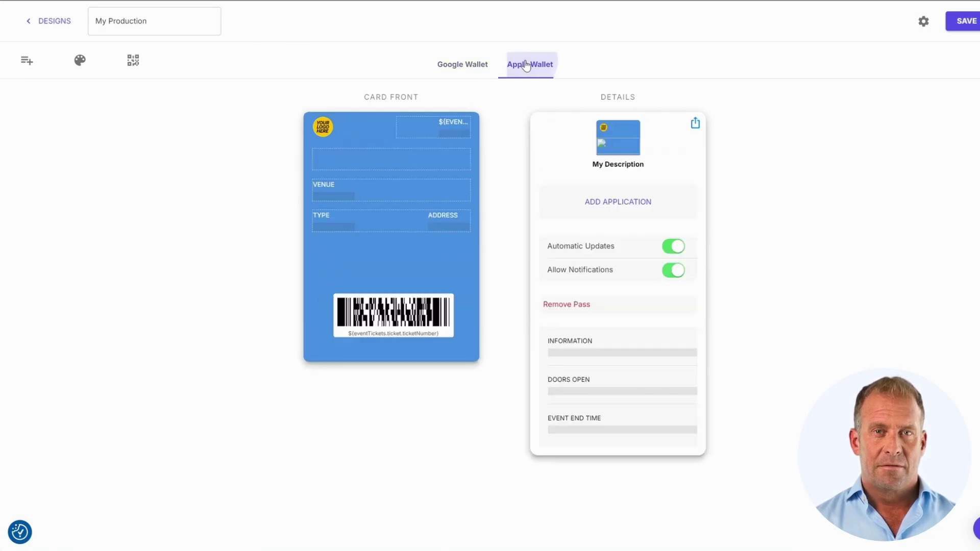
# Set the theme's Background Color to #2a2f33
pyautogui.click(71, 67)
pyautogui.scroll(-10, 139, 209)
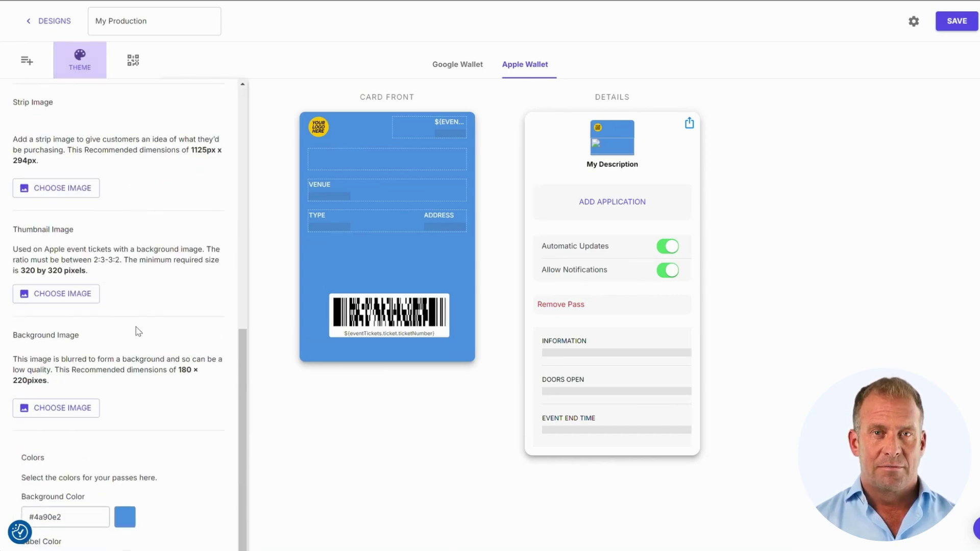
pyautogui.scroll(-2, 137, 335)
pyautogui.doubleClick(94, 437)
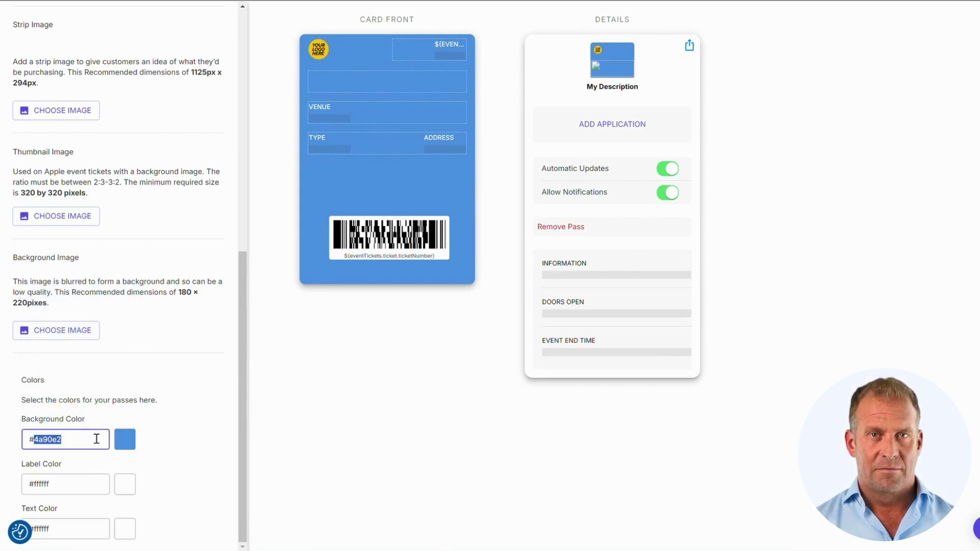
pyautogui.write('2')
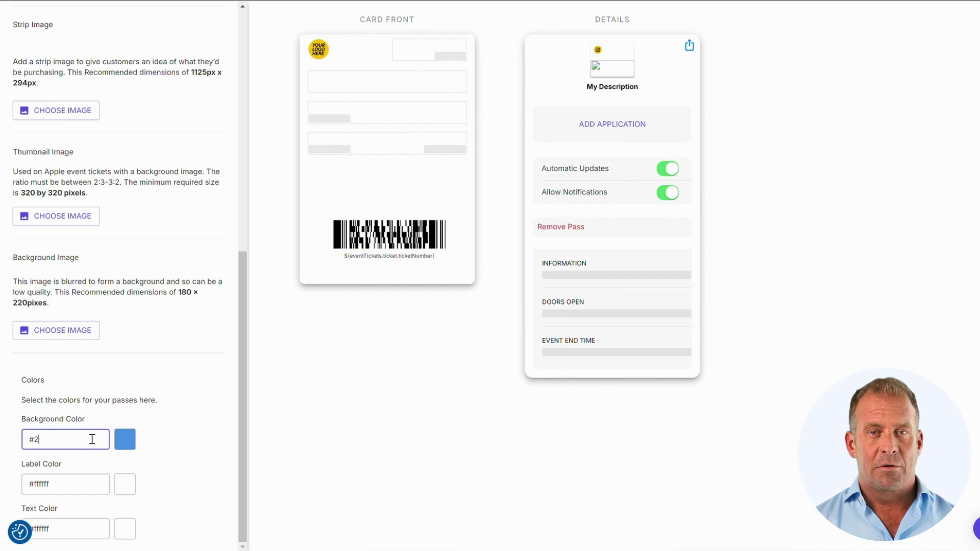
pyautogui.write('a2')
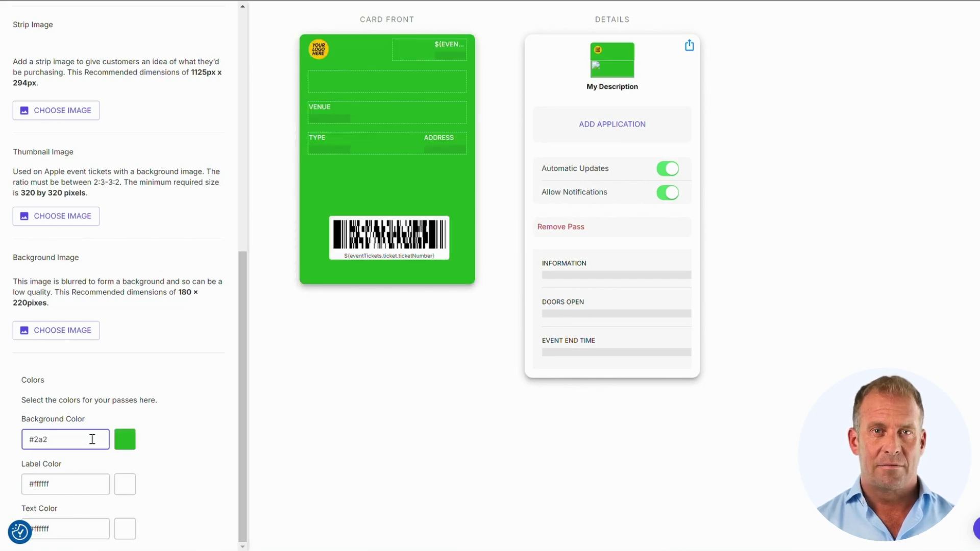
pyautogui.write('f33')
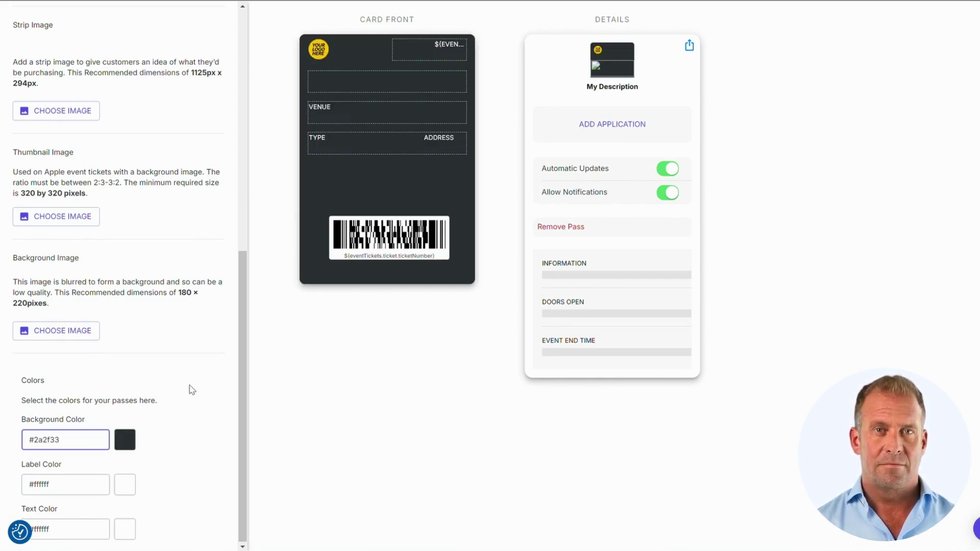
pyautogui.scroll(10, 192, 390)
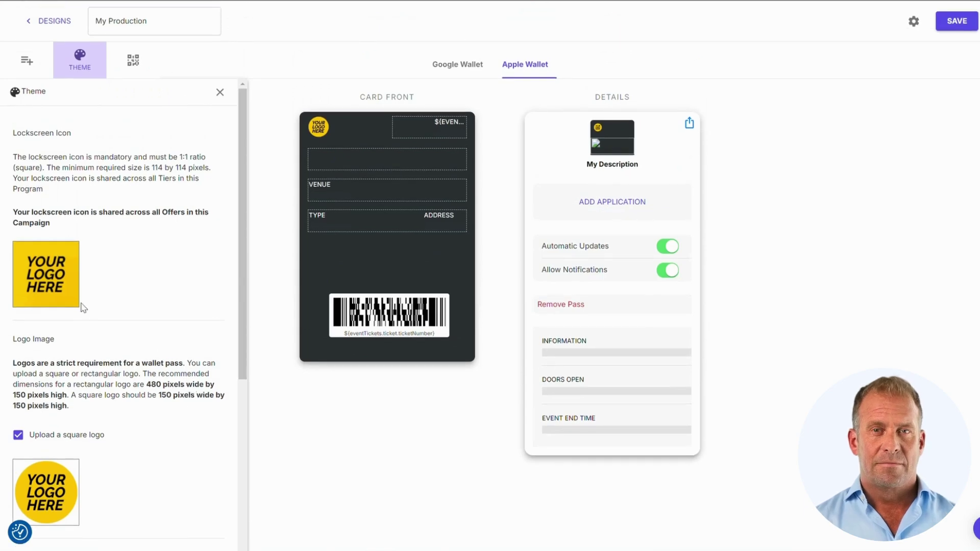
# Turn off the square logo option and upload the rectangular Eventlo logo
pyautogui.scroll(-3, 149, 291)
pyautogui.moveTo(44, 358)
pyautogui.click(61, 304)
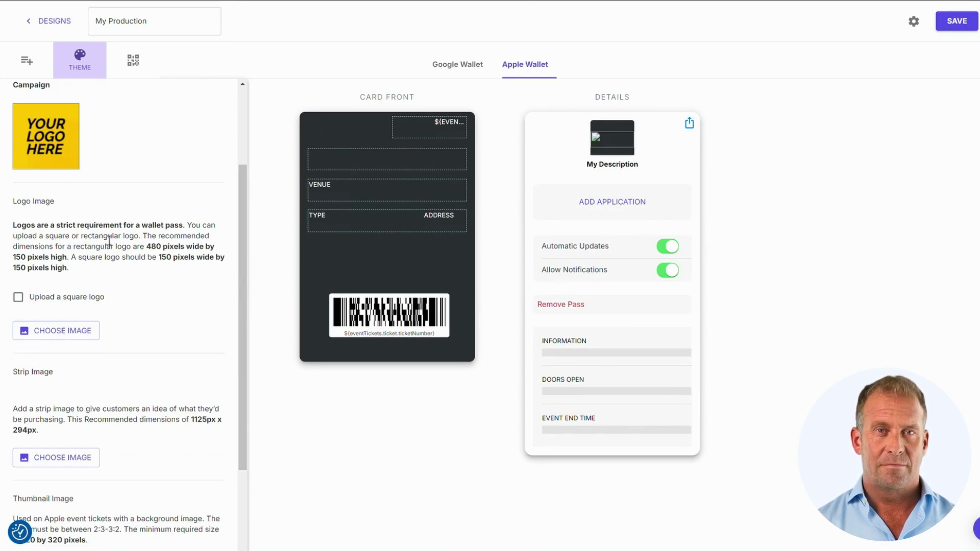
pyautogui.click(82, 331)
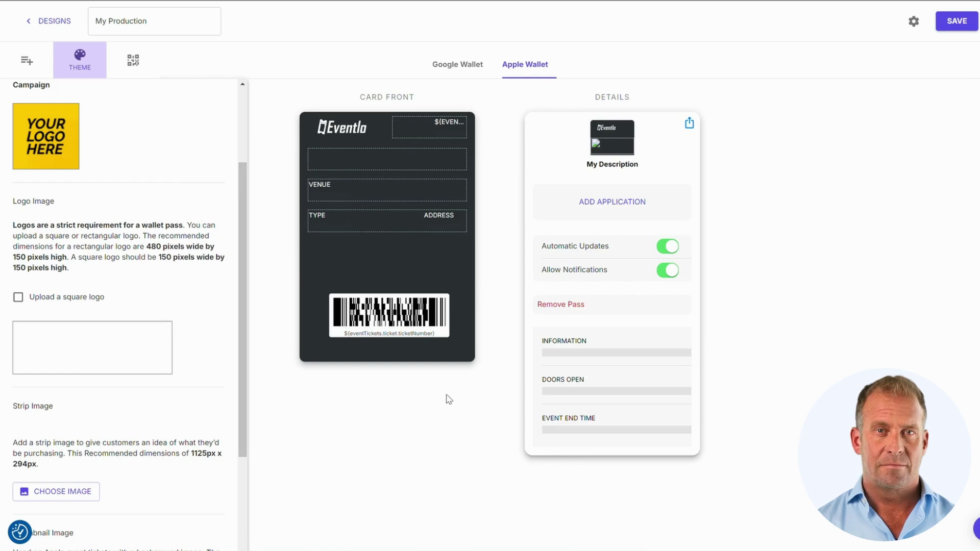
# Add a cropped concert crowd photo as the Apple pass strip image
pyautogui.scroll(-6, 209, 342)
pyautogui.scroll(4, 206, 321)
pyautogui.scroll(-2, 204, 315)
pyautogui.scroll(-1, 204, 315)
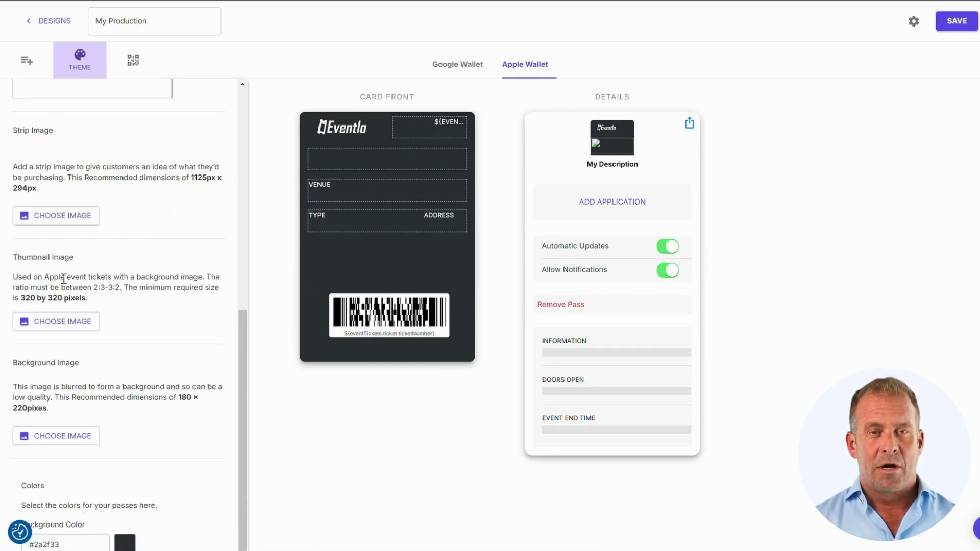
pyautogui.click(74, 217)
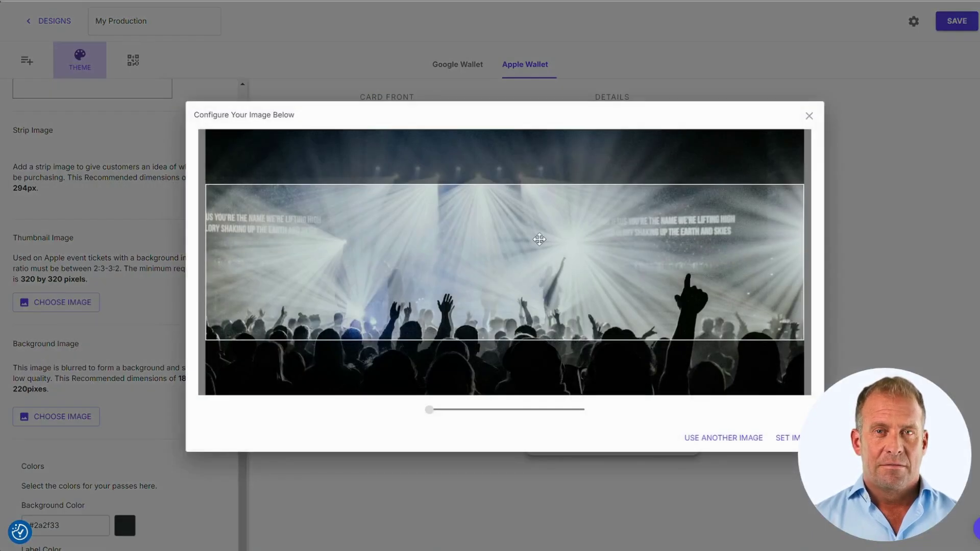
pyautogui.moveTo(561, 280); pyautogui.dragTo(559, 204)
pyautogui.click(788, 439)
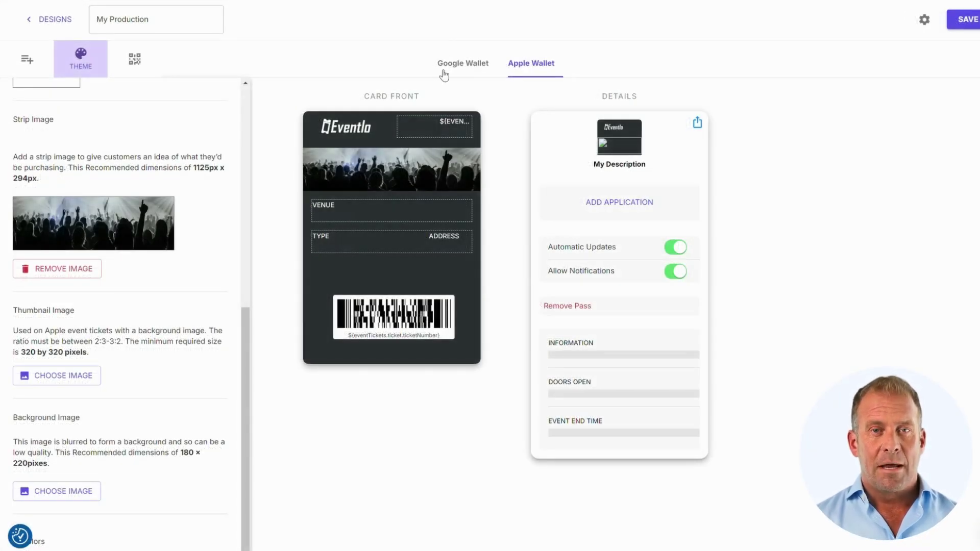
# On the Google Wallet pass, use the Eventlo logo and rename the organization to Eventlo
pyautogui.click(467, 66)
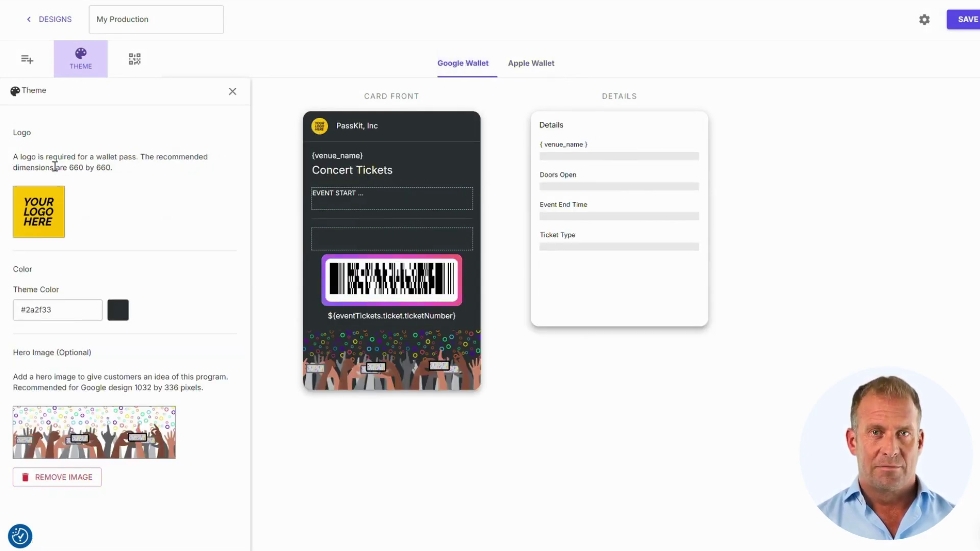
pyautogui.click(45, 212)
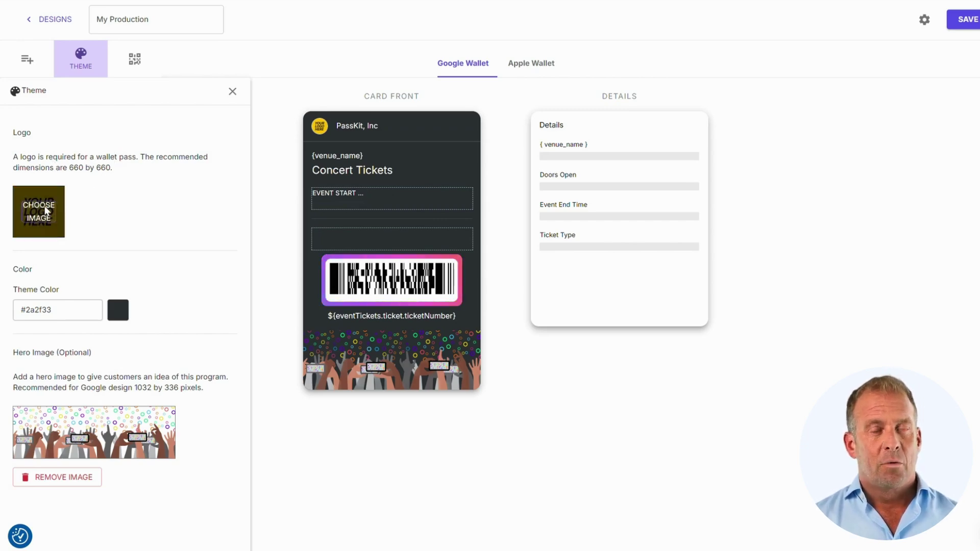
pyautogui.doubleClick(361, 127)
pyautogui.tripleClick(874, 144)
pyautogui.write('Eventlo')
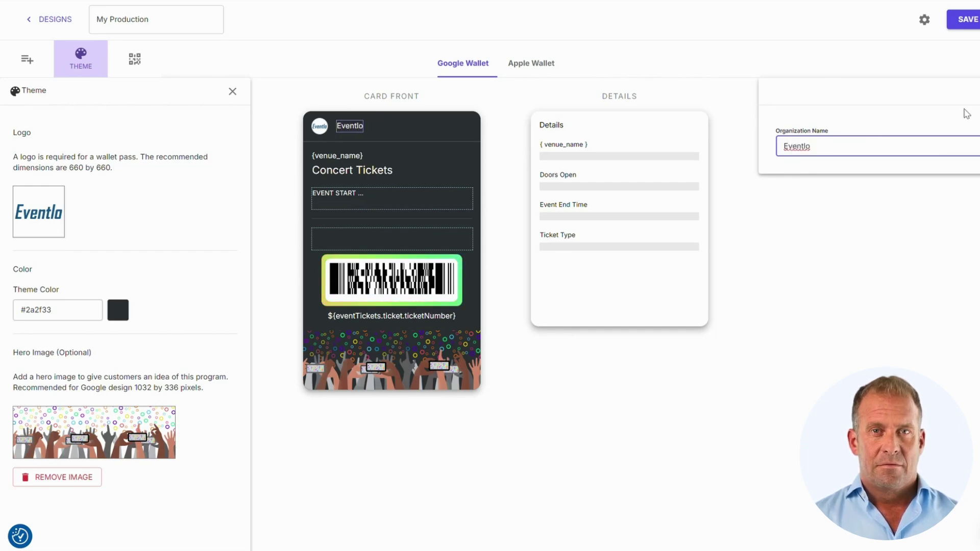
pyautogui.click(735, 168)
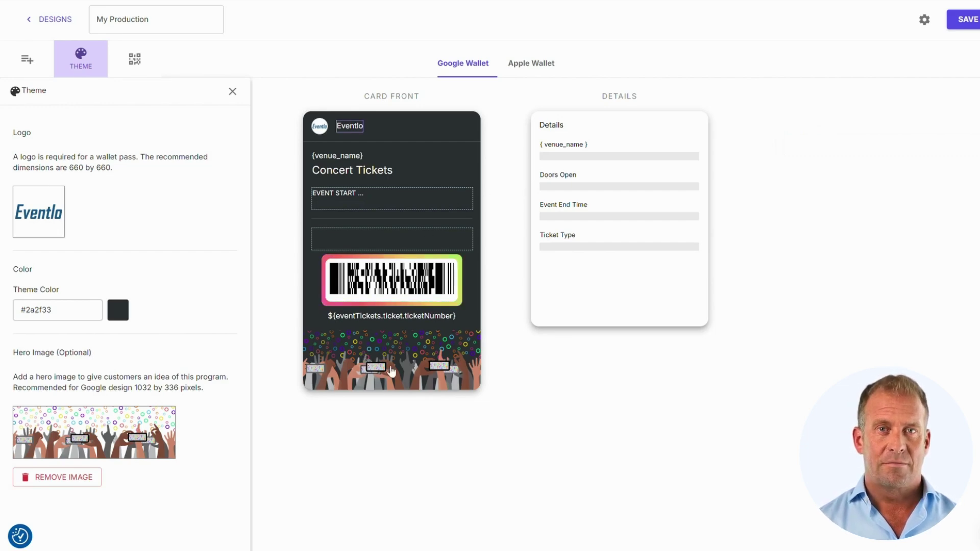
# Replace the Google pass hero image with a cropped concert crowd photo
pyautogui.click(100, 433)
pyautogui.moveTo(529, 281); pyautogui.dragTo(544, 191)
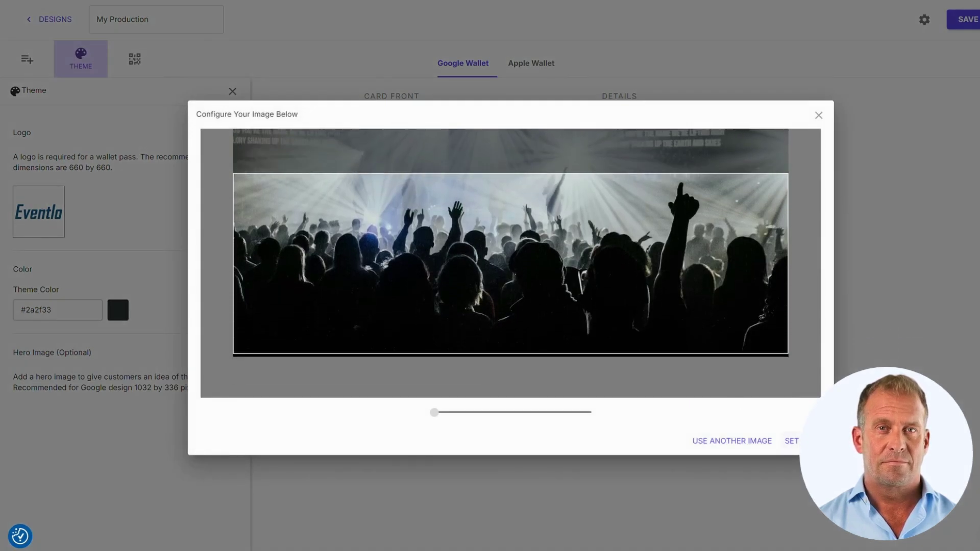
pyautogui.click(792, 441)
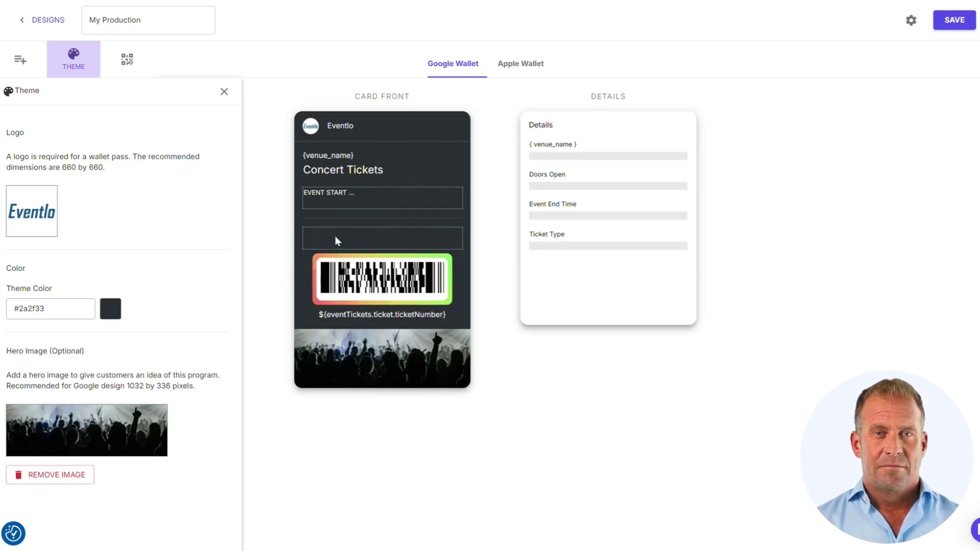
# Change the card's event name to Chasing Victory Live In Concert
pyautogui.click(348, 170)
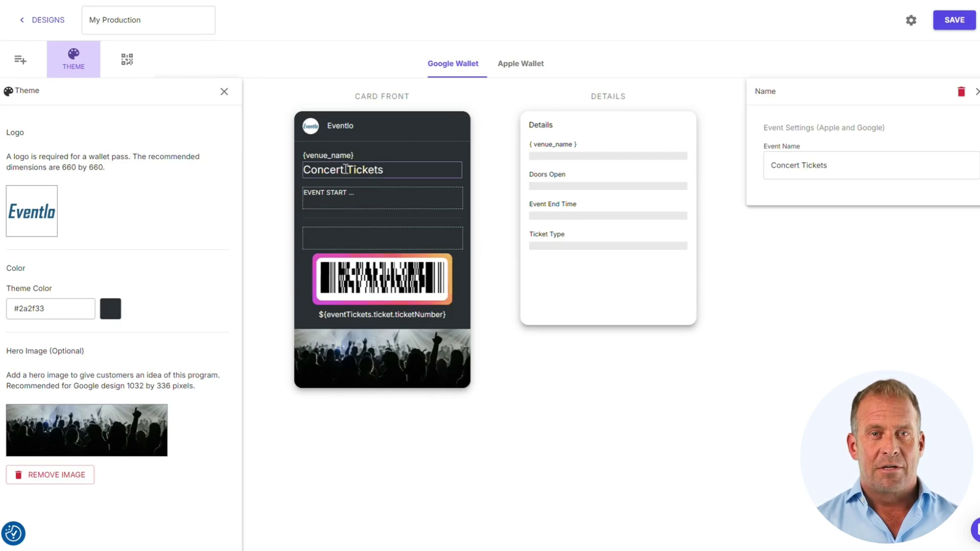
pyautogui.click(783, 165)
pyautogui.tripleClick(784, 164)
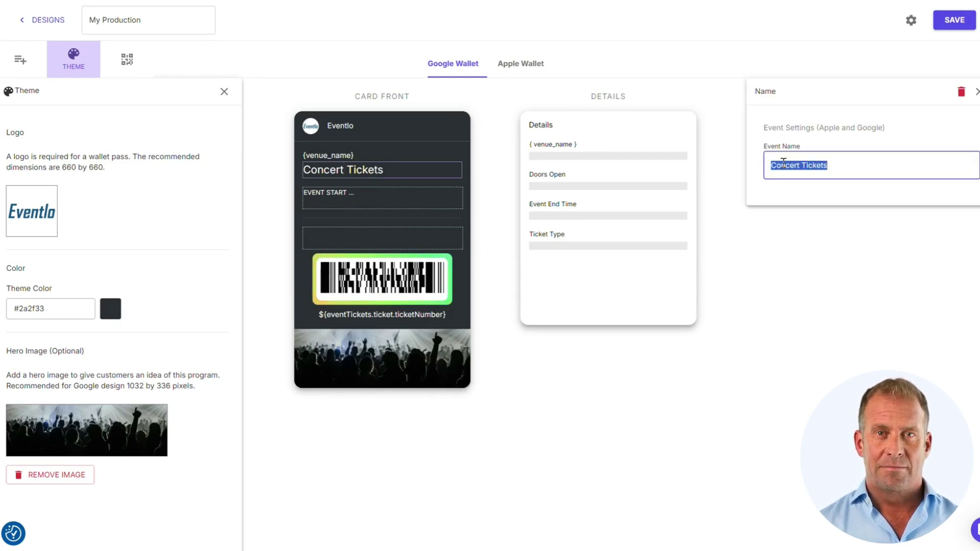
pyautogui.write('Chasing')
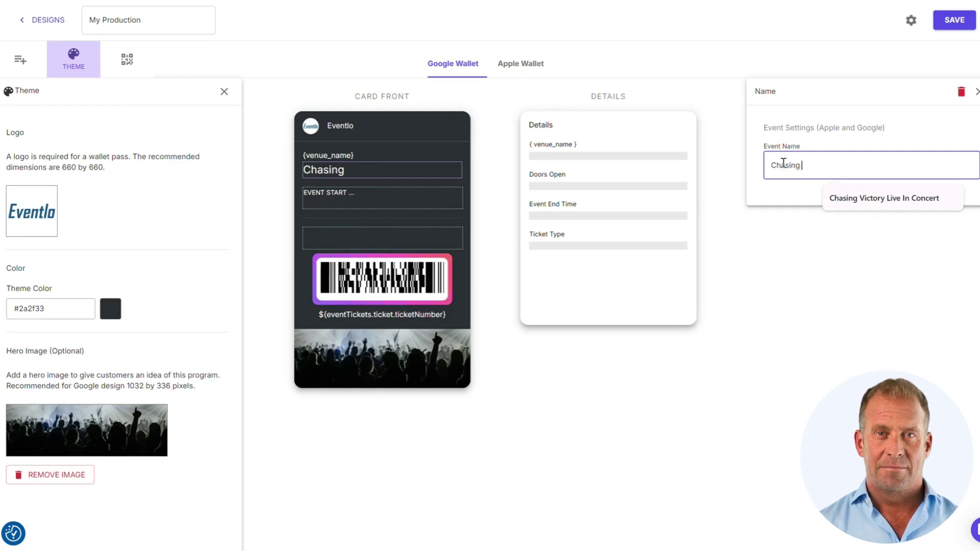
pyautogui.click(879, 203)
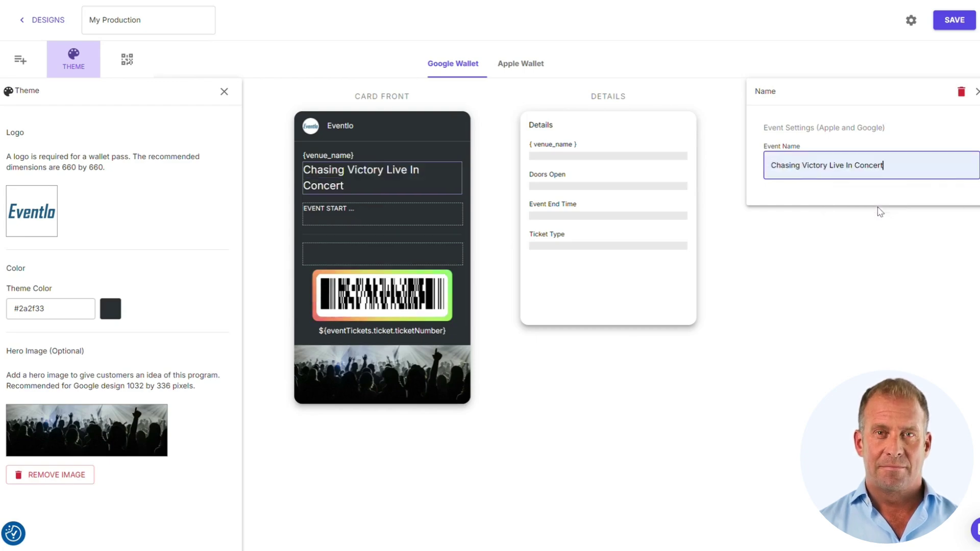
pyautogui.click(976, 93)
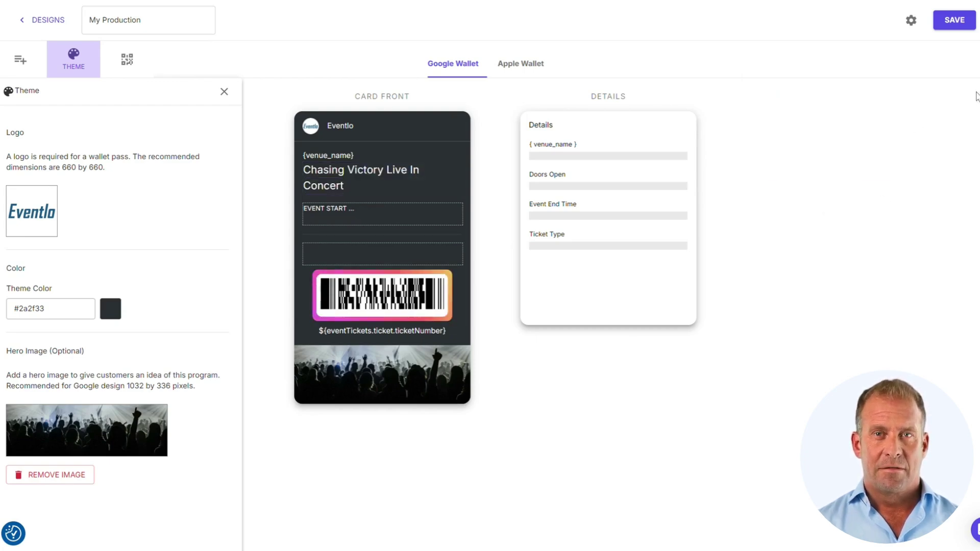
# Keep the Event Start date format and move Ticket Type beside Event Start
pyautogui.click(324, 213)
pyautogui.click(875, 184)
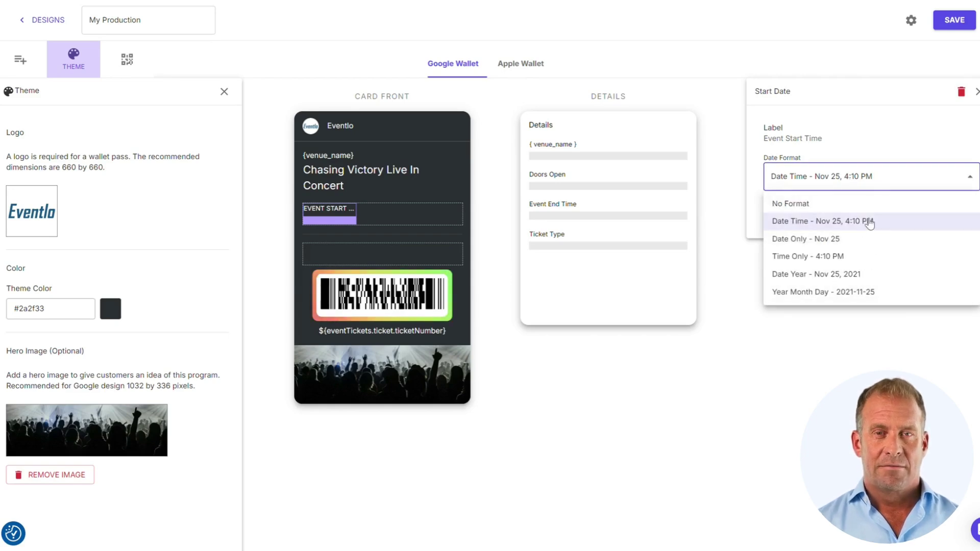
pyautogui.click(863, 149)
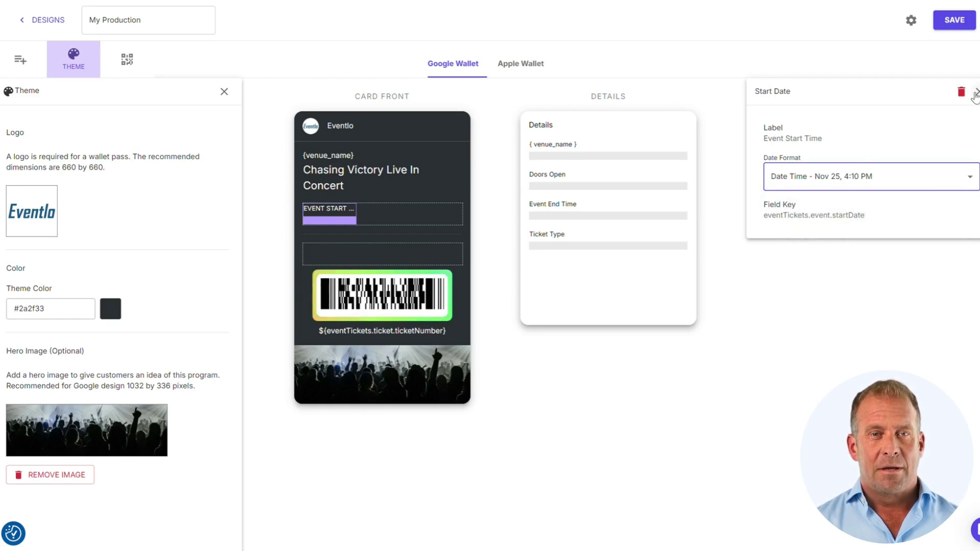
pyautogui.click(975, 95)
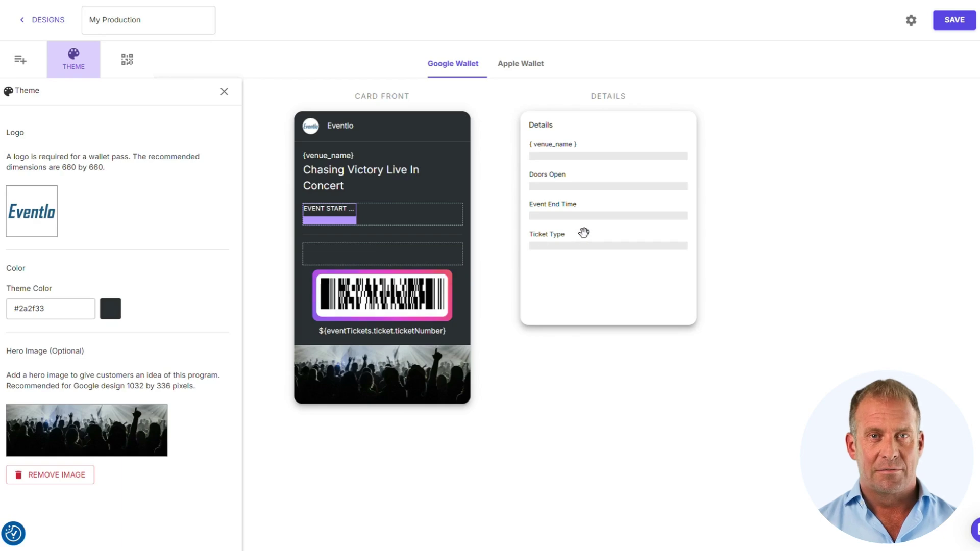
pyautogui.moveTo(550, 238); pyautogui.dragTo(422, 217)
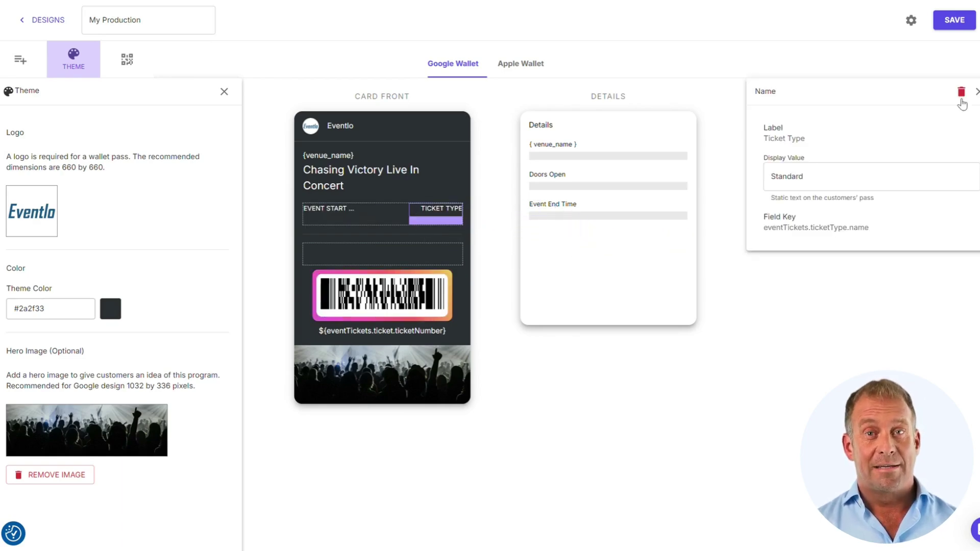
pyautogui.click(976, 93)
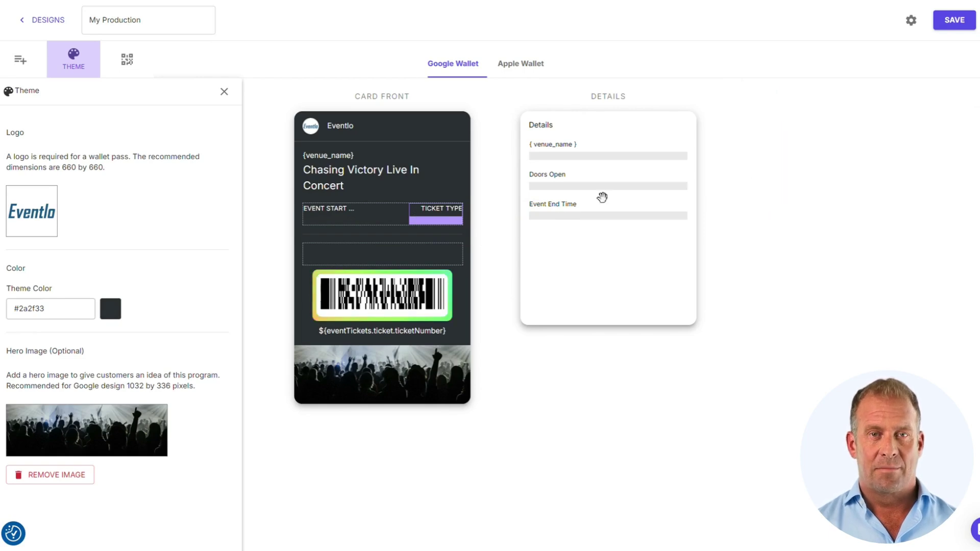
# Add Row, Section and Gate advanced fields as a new card-front row
pyautogui.click(31, 67)
pyautogui.click(223, 233)
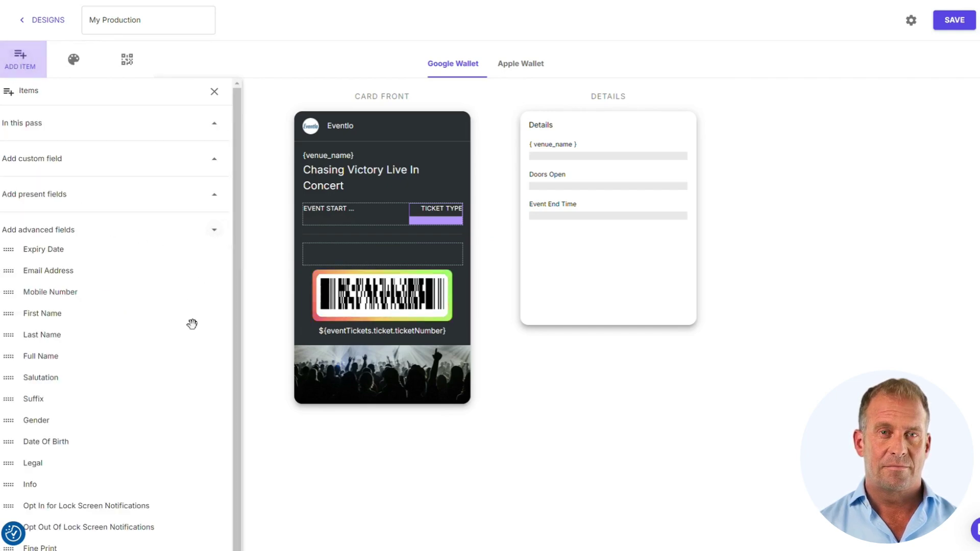
pyautogui.scroll(-4, 192, 332)
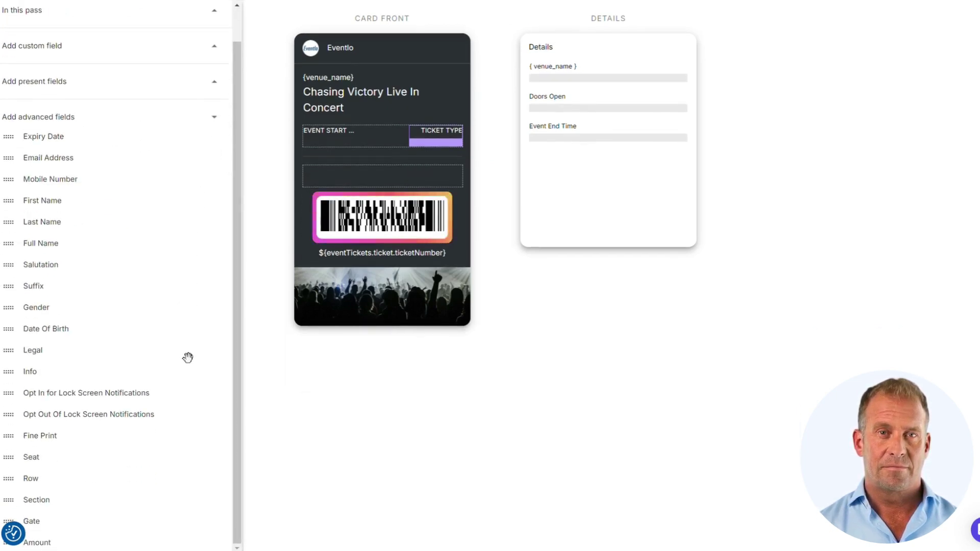
pyautogui.moveTo(39, 478); pyautogui.dragTo(331, 177)
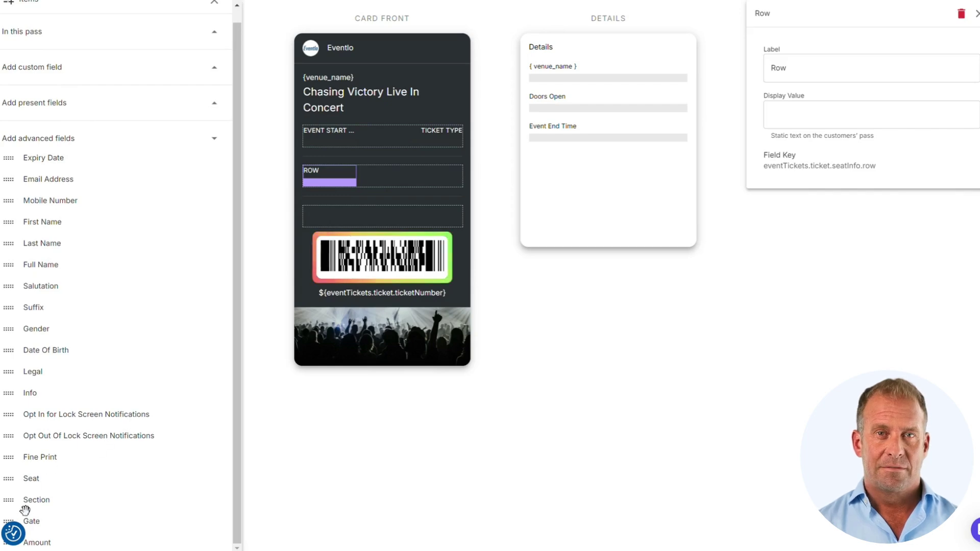
pyautogui.moveTo(33, 502); pyautogui.dragTo(357, 178)
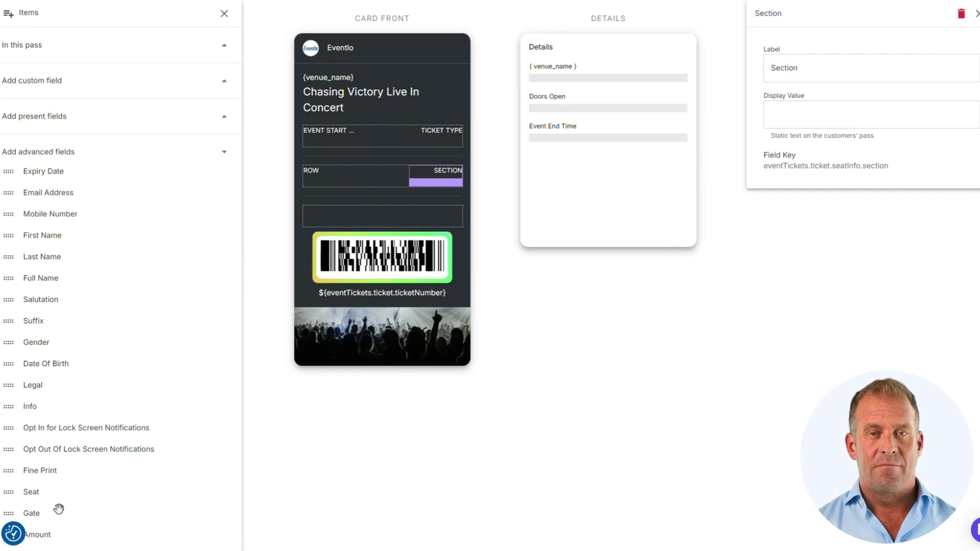
pyautogui.moveTo(33, 517); pyautogui.dragTo(389, 182)
# Change the Row field's label to Row/Seat
pyautogui.click(317, 173)
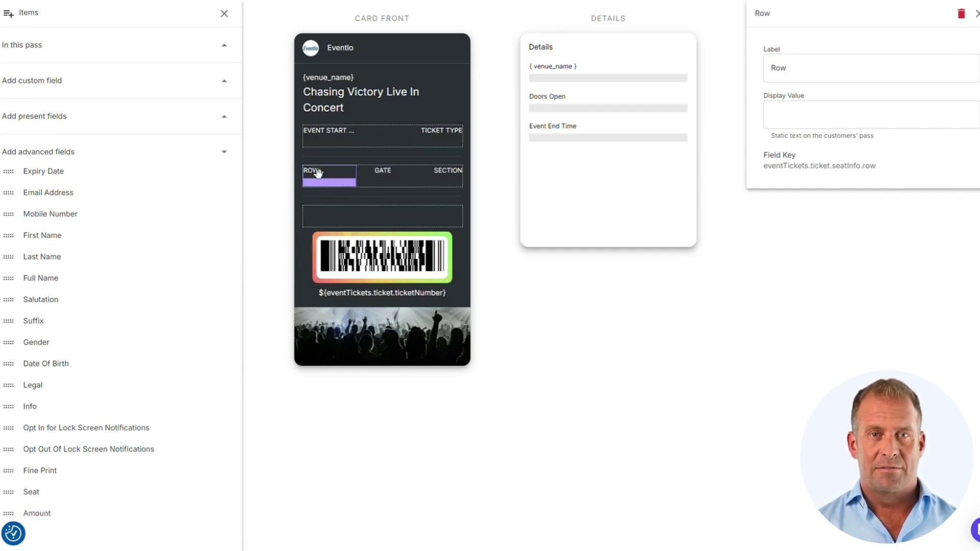
pyautogui.click(781, 121)
pyautogui.click(842, 74)
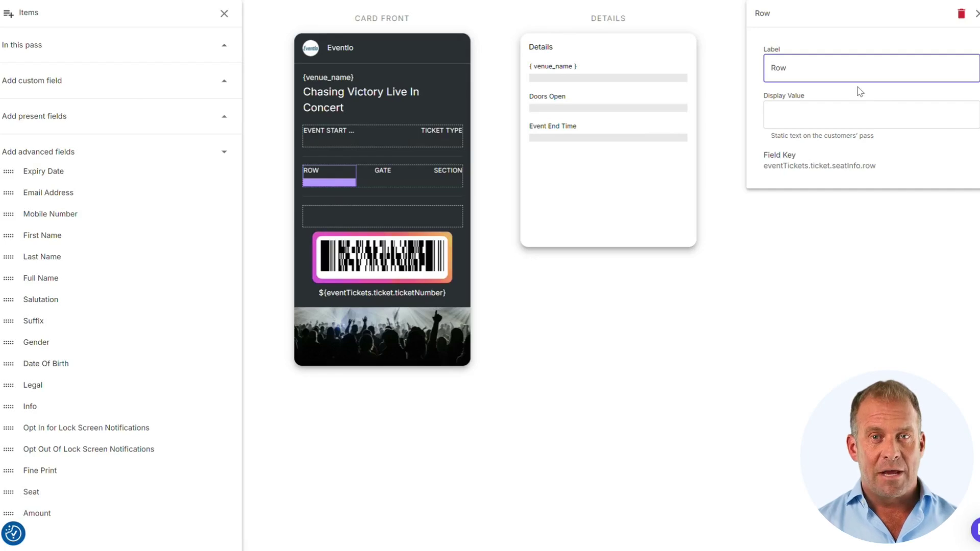
pyautogui.write('/')
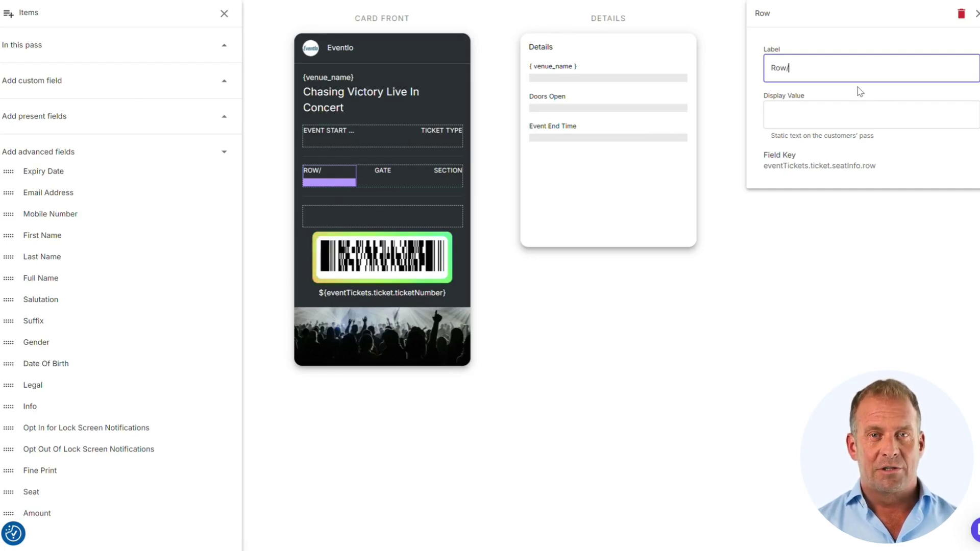
pyautogui.write('Seat')
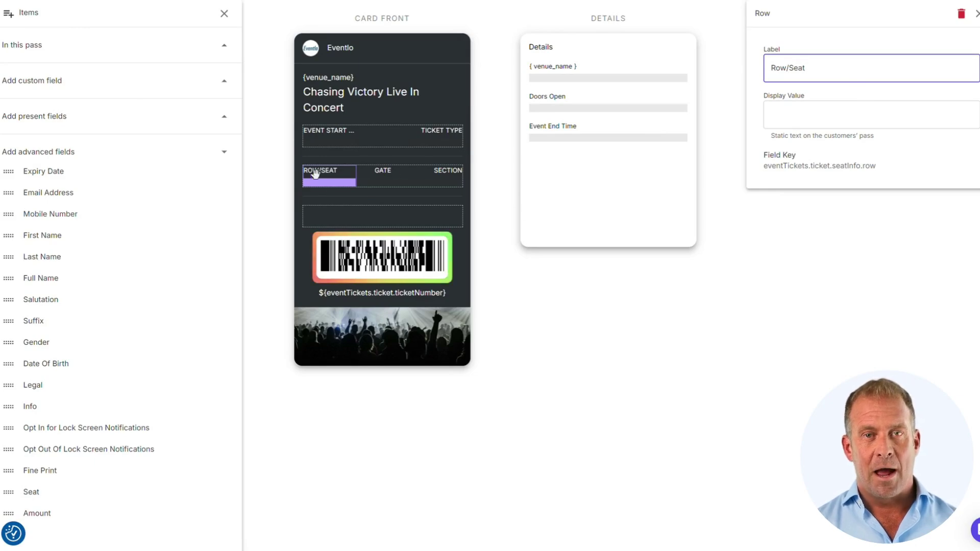
# Review the Venue Address, Doors Open and Event End Time fields, then add Information below Doors Open
pyautogui.click(976, 16)
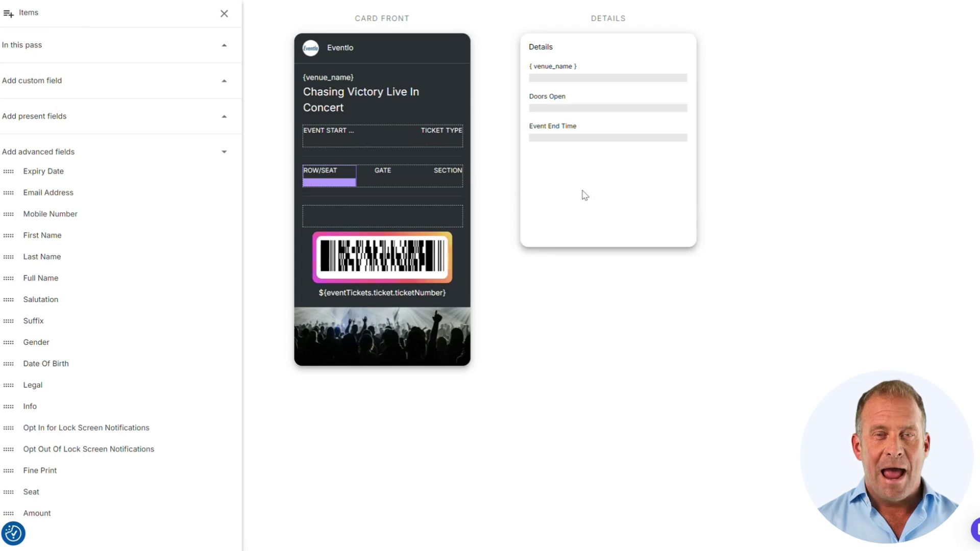
pyautogui.scroll(2, 582, 193)
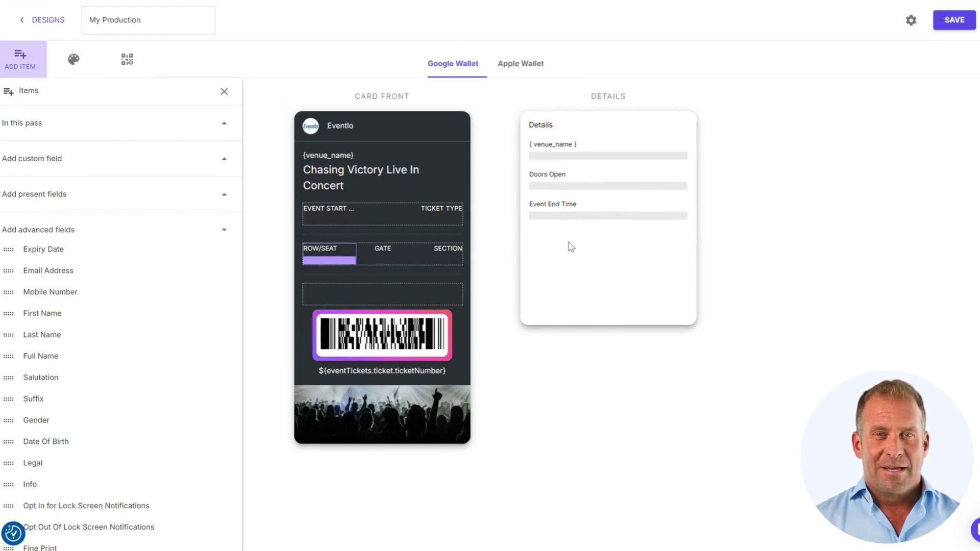
pyautogui.click(570, 147)
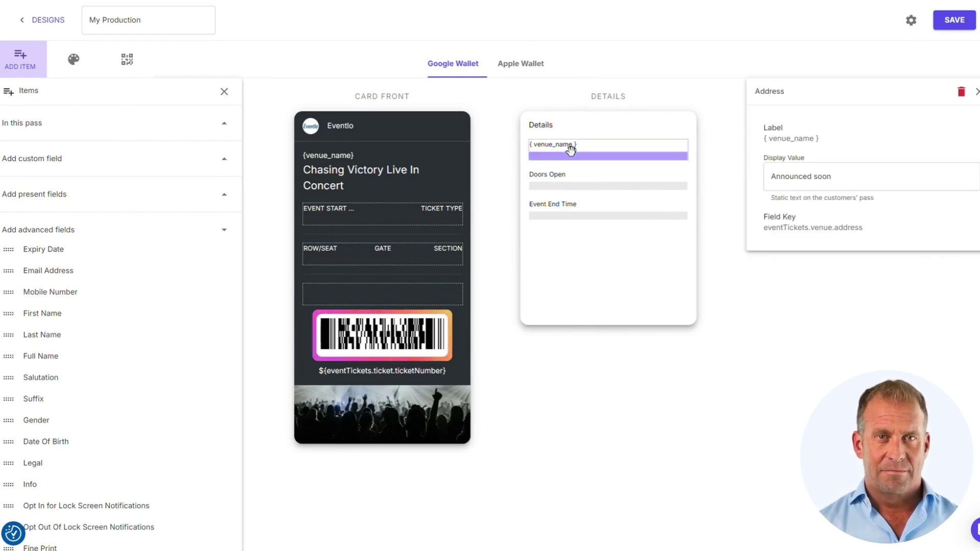
pyautogui.click(570, 181)
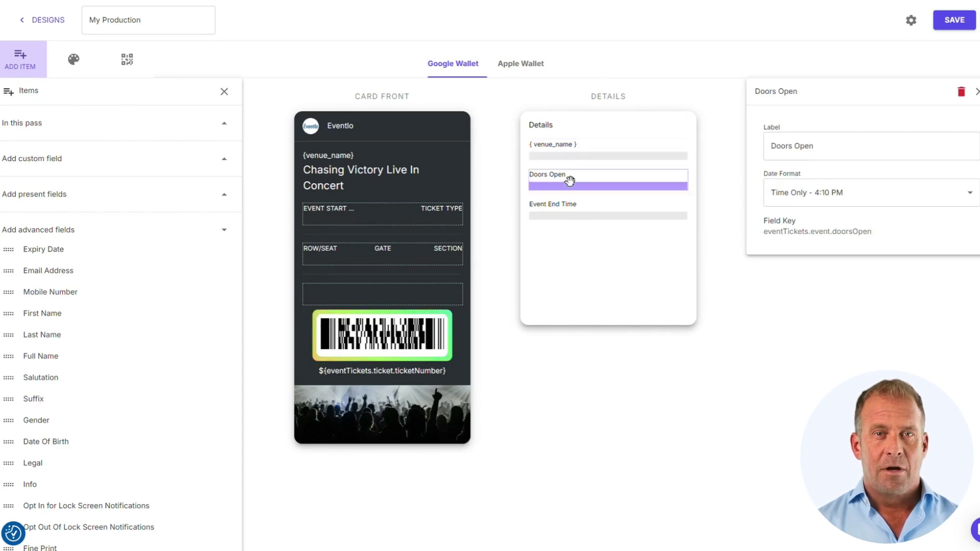
pyautogui.click(585, 213)
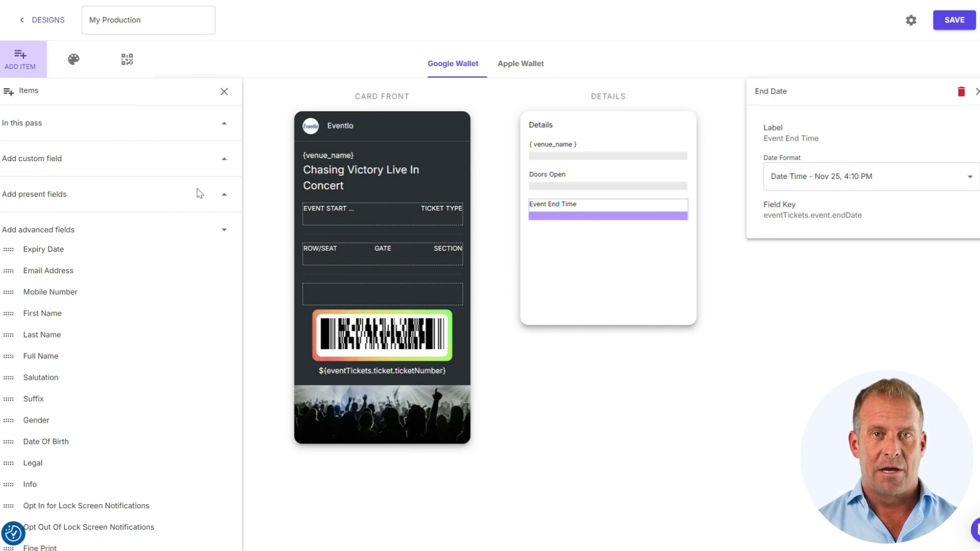
pyautogui.click(225, 194)
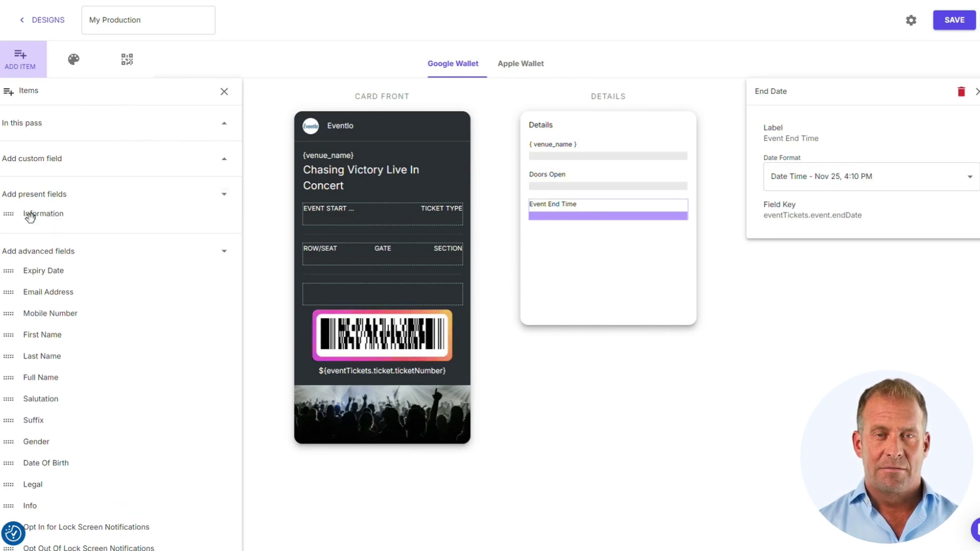
pyautogui.moveTo(29, 214); pyautogui.dragTo(584, 201)
# Paste the scanning, support and event-changes note into Information, with blank lines between paragraphs
pyautogui.click(582, 207)
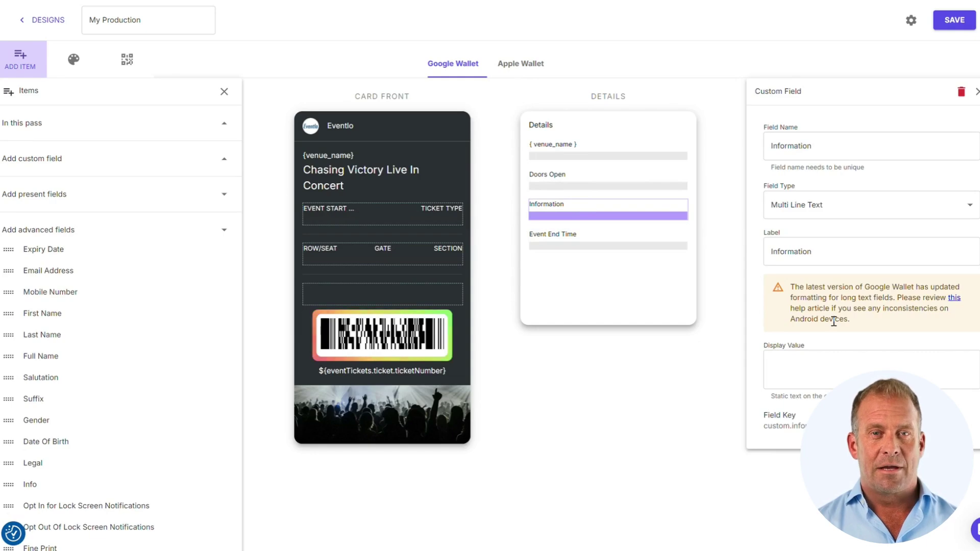
pyautogui.click(819, 358)
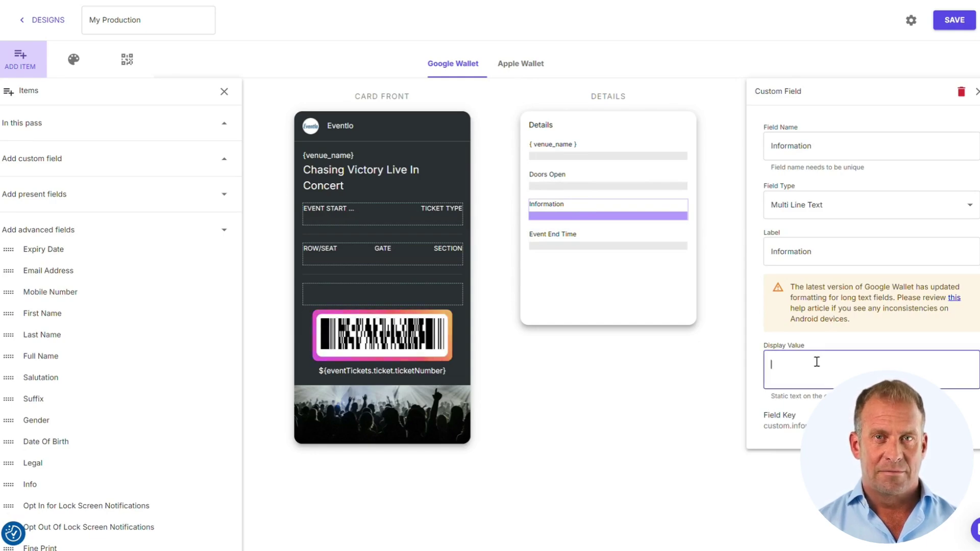
pyautogui.hotkey('ctrl', 'v')
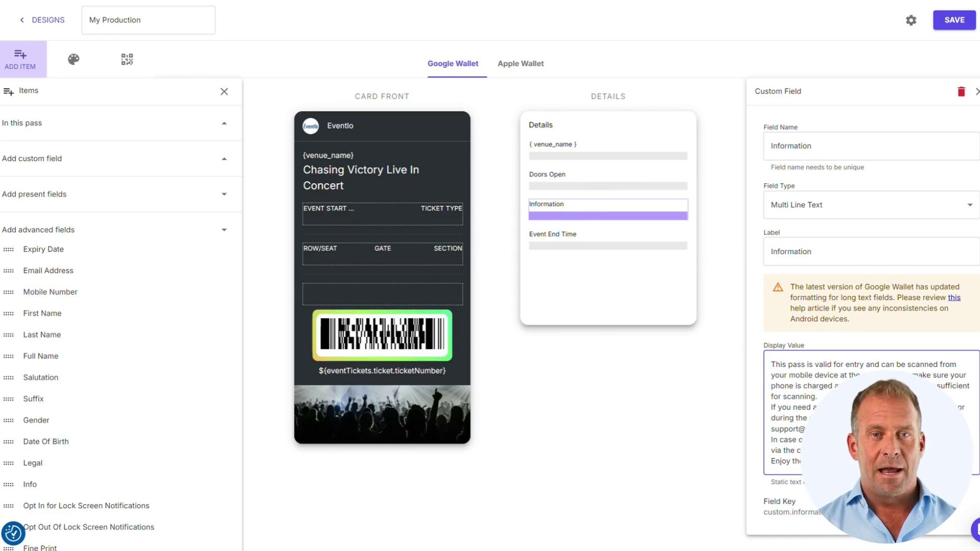
pyautogui.press('Return')
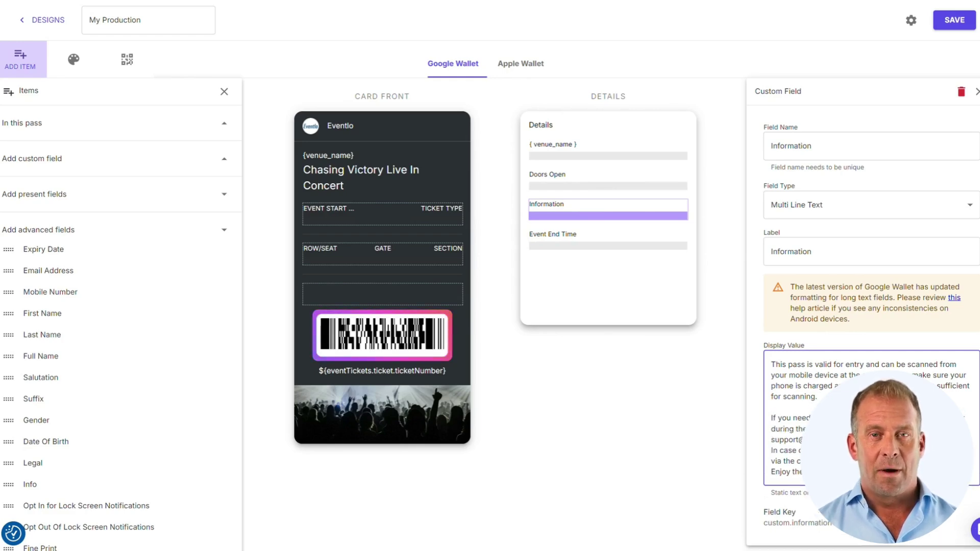
pyautogui.press('Return')
pyautogui.scroll(-2, 946, 391)
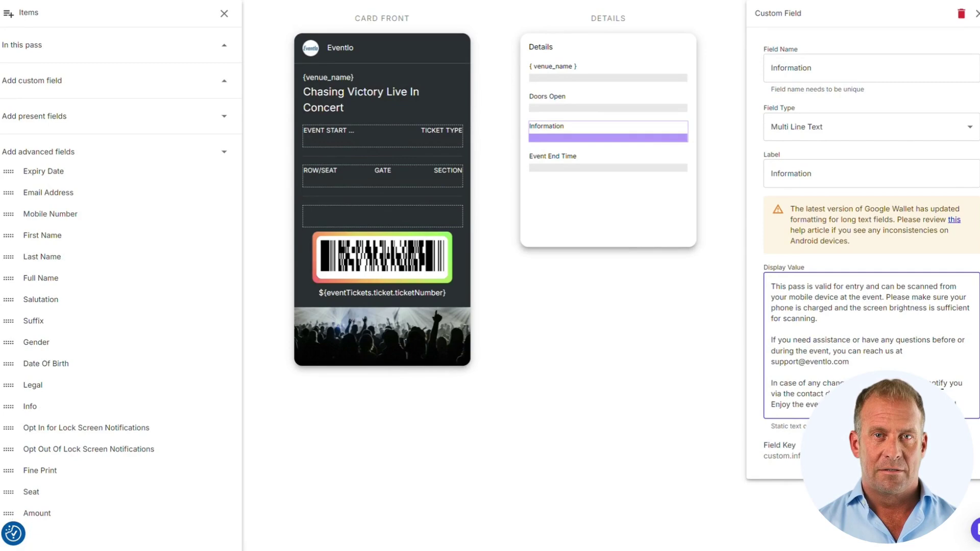
pyautogui.press('Return')
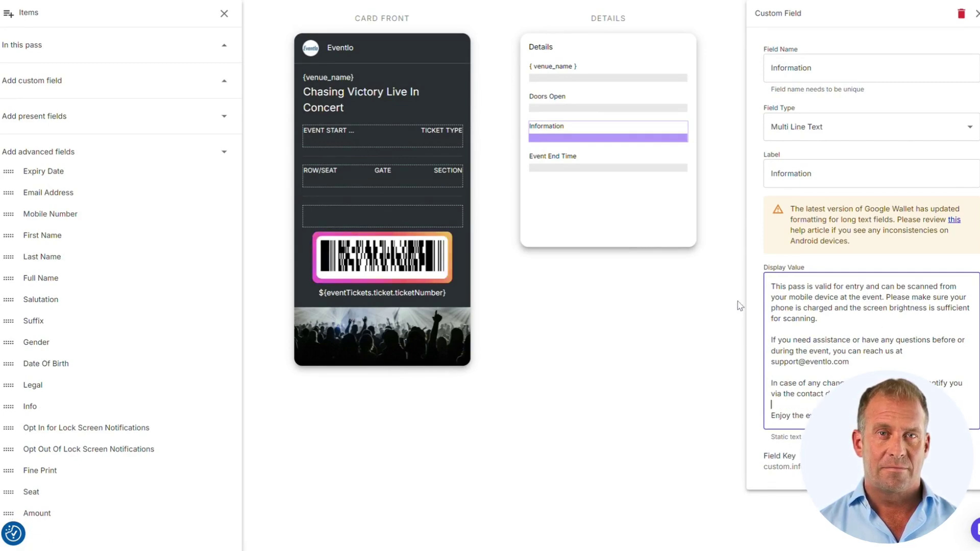
pyautogui.scroll(2, 720, 312)
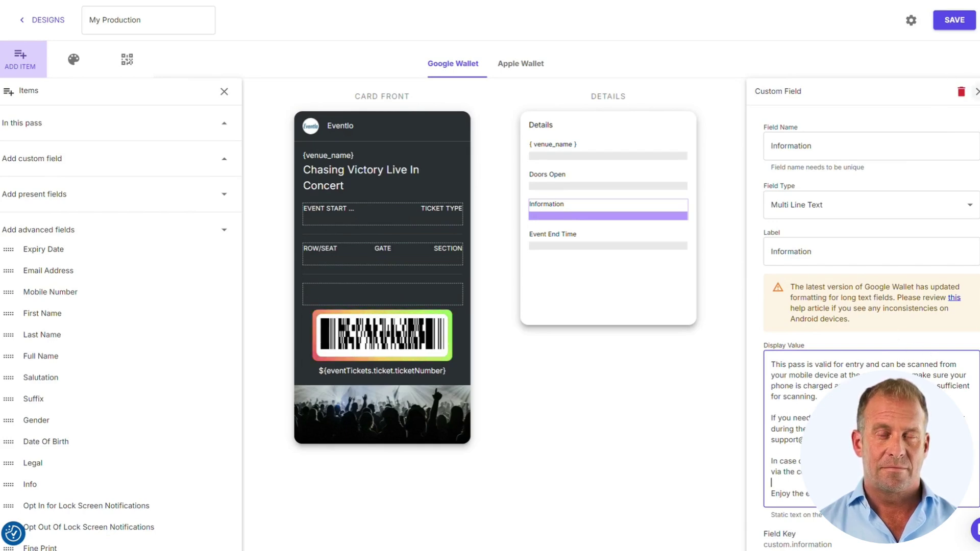
pyautogui.click(977, 92)
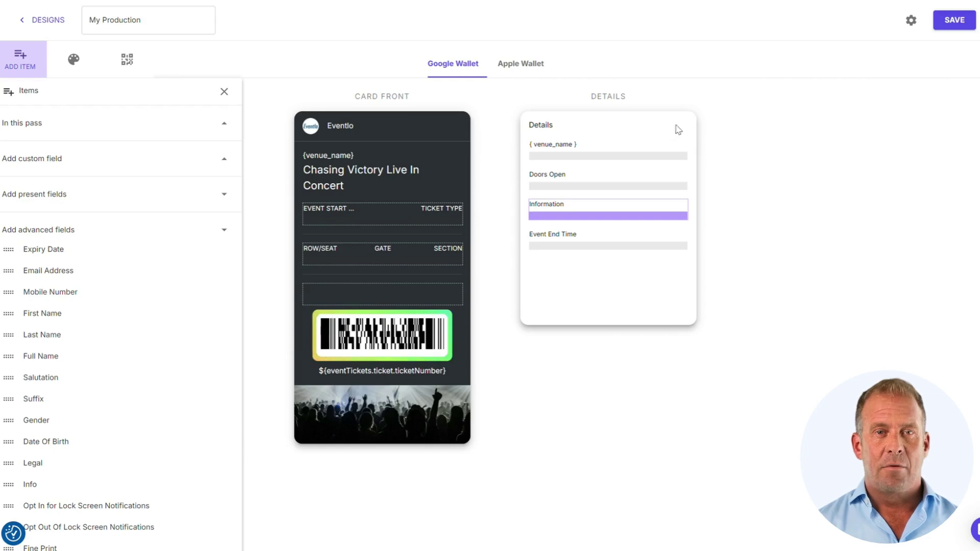
# Save the Google design, then set the Eventlo logo as the Apple Wallet lockscreen icon
pyautogui.click(953, 21)
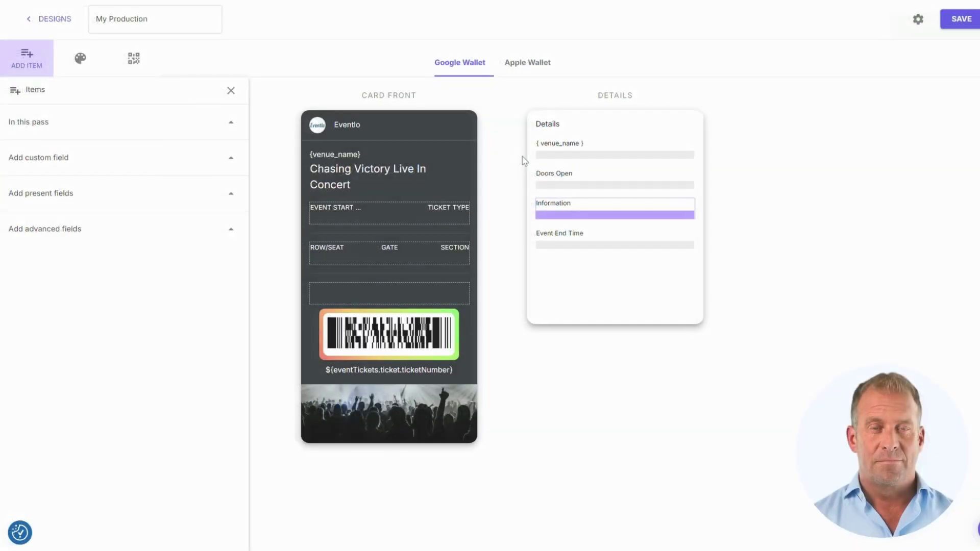
pyautogui.click(524, 65)
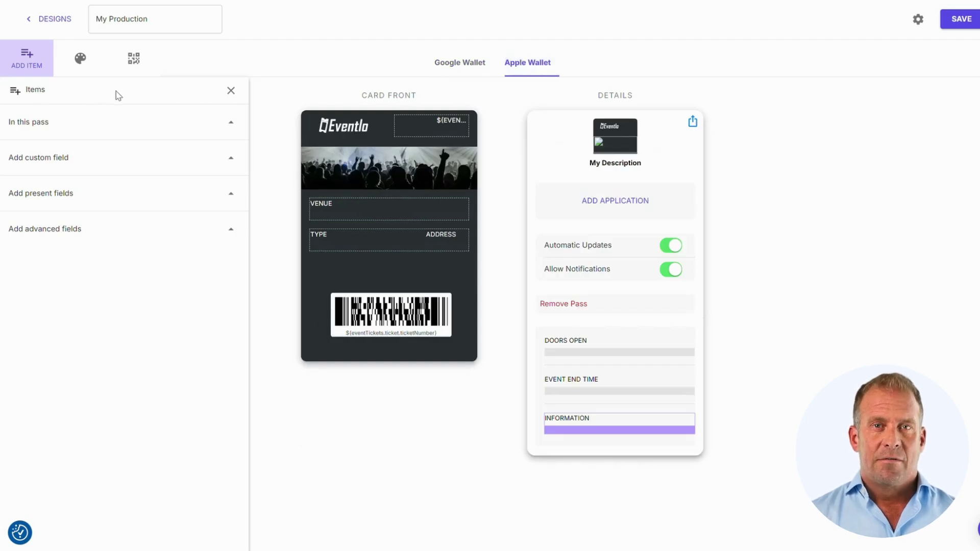
pyautogui.click(98, 70)
pyautogui.moveTo(61, 267)
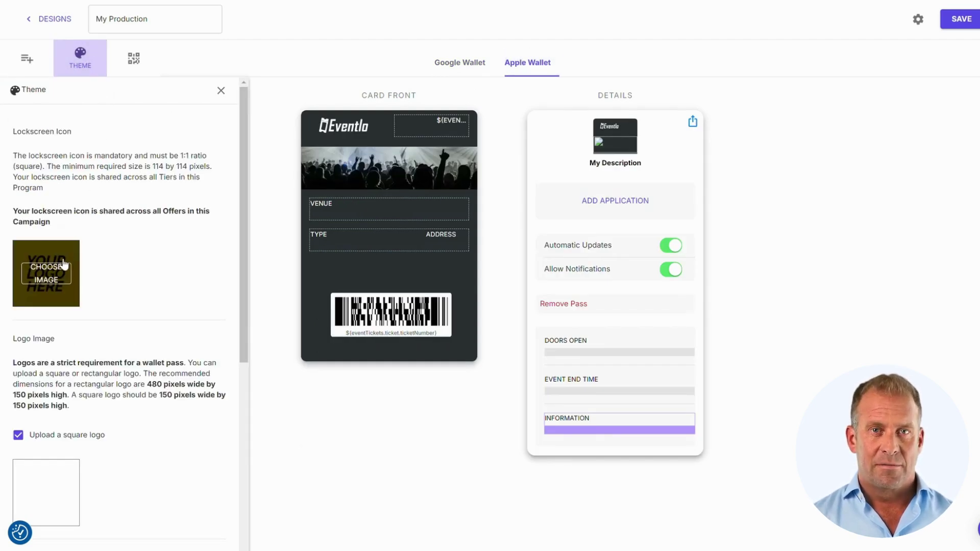
pyautogui.click(50, 272)
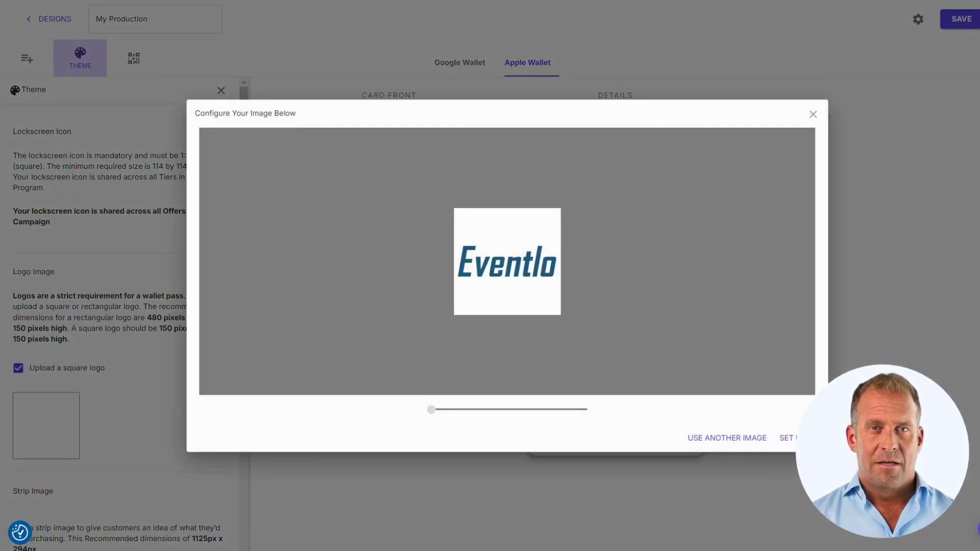
pyautogui.click(787, 438)
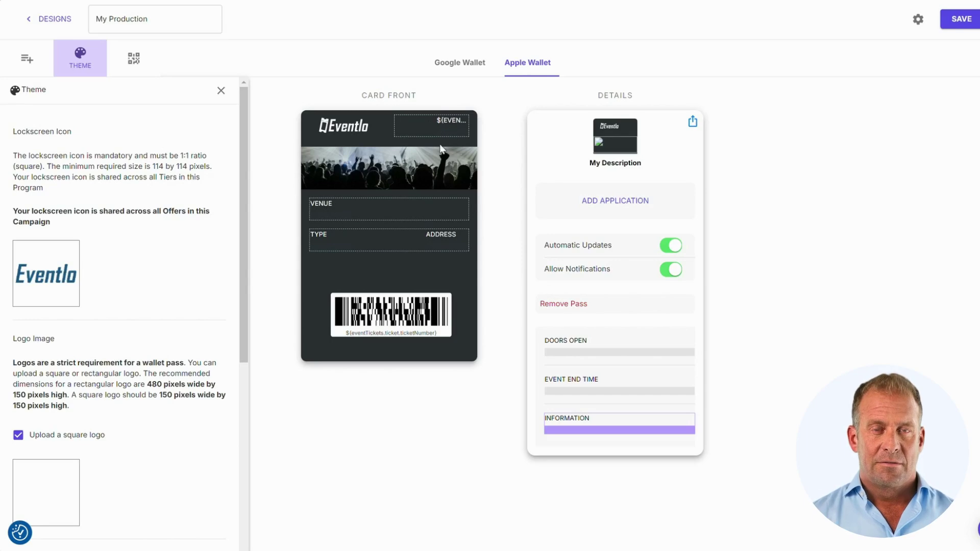
# Move the event name down a row and put Venue in the header beside the logo
pyautogui.moveTo(433, 134); pyautogui.dragTo(330, 214)
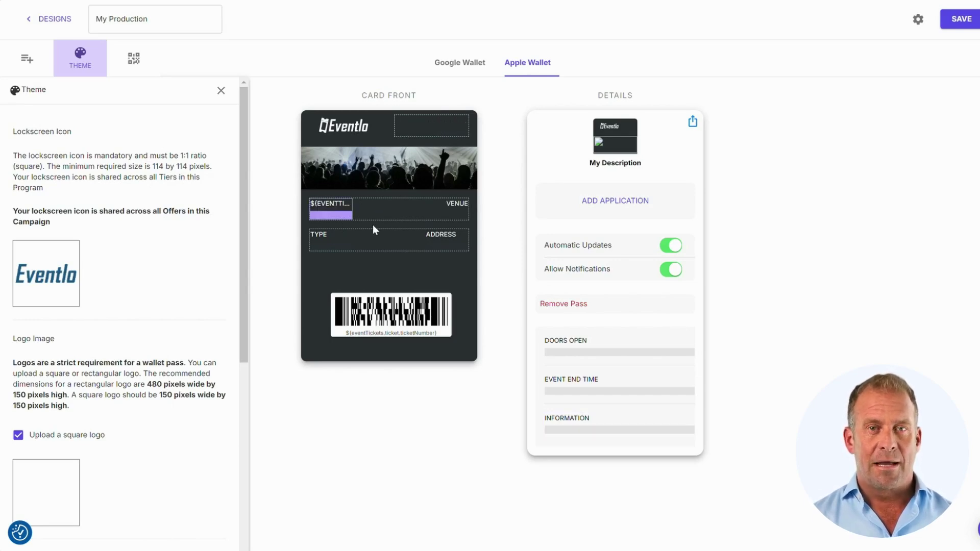
pyautogui.click(462, 209)
pyautogui.moveTo(461, 209); pyautogui.dragTo(456, 152)
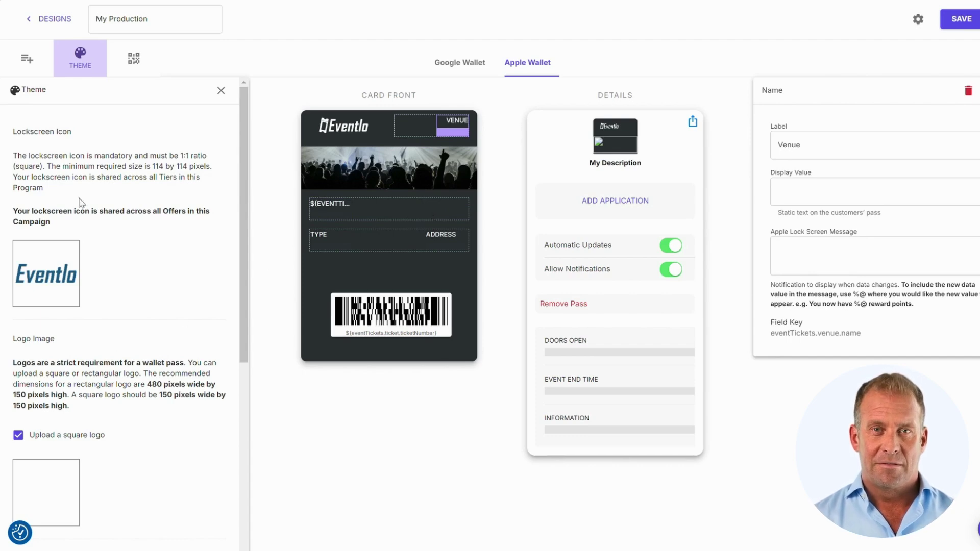
# Delete the Address field and place Type beside the event name
pyautogui.click(32, 64)
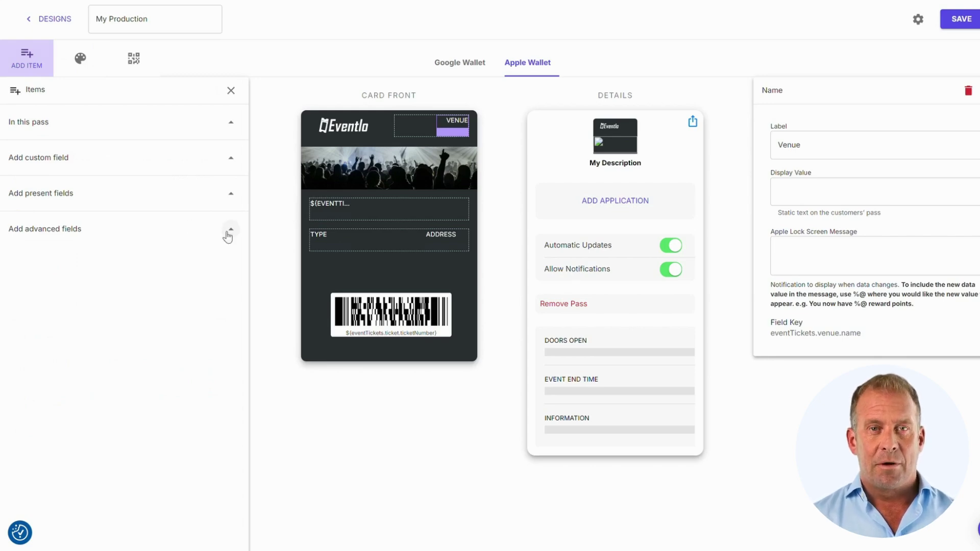
pyautogui.click(439, 237)
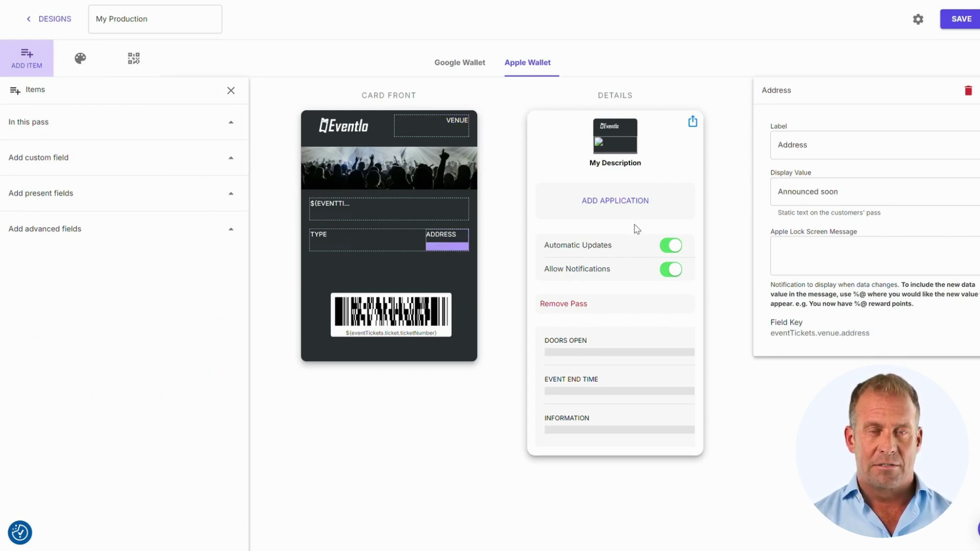
pyautogui.click(968, 92)
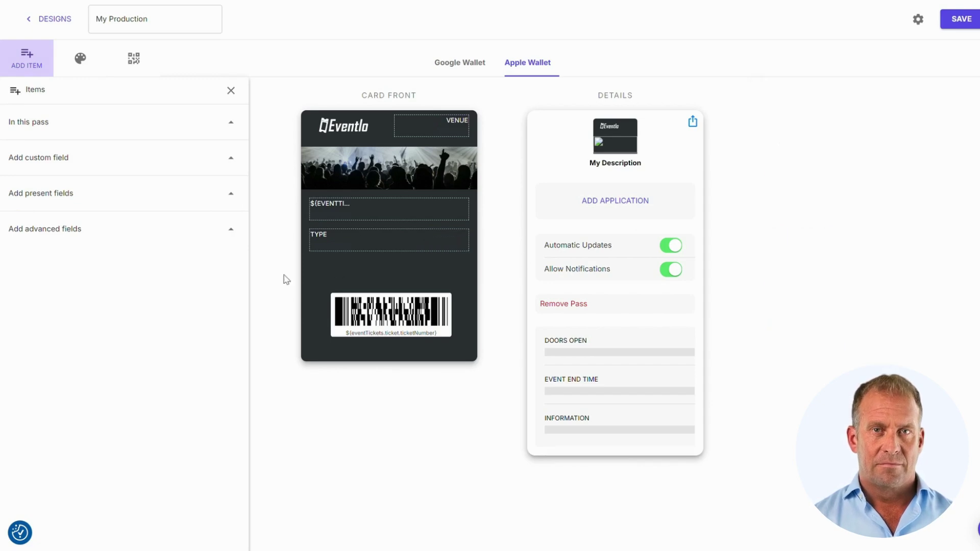
pyautogui.moveTo(321, 242); pyautogui.dragTo(437, 215)
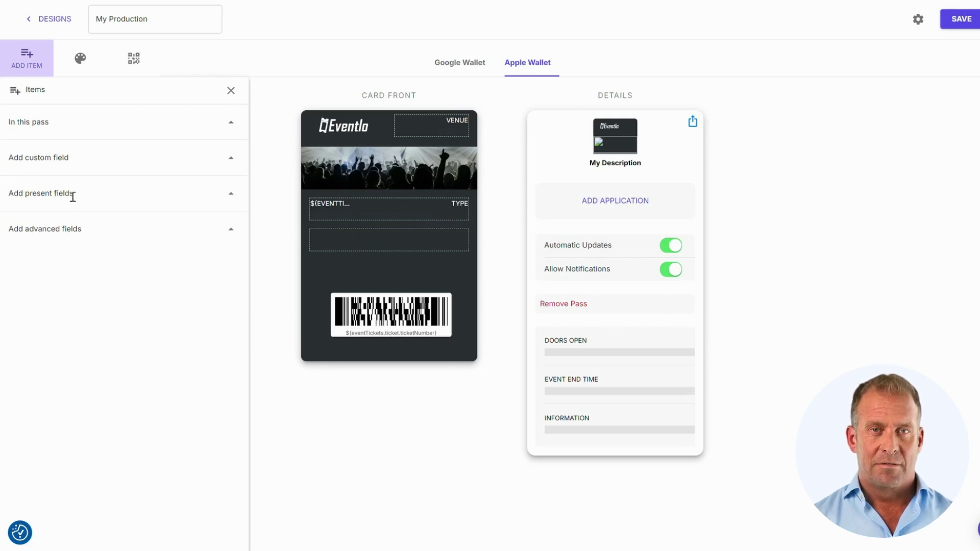
# Drop Row/Seat, Section and Gate onto the card's empty second row, then save
pyautogui.click(229, 193)
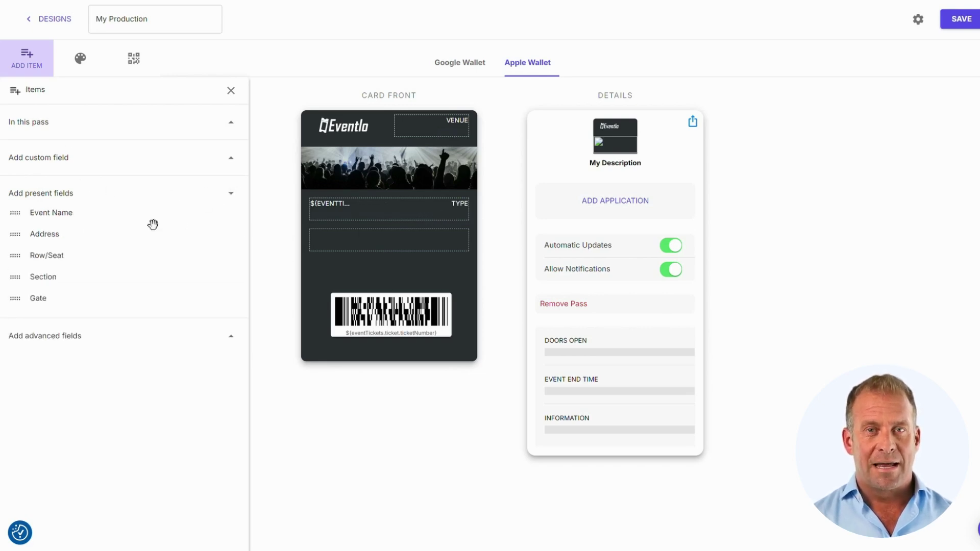
pyautogui.moveTo(50, 257); pyautogui.dragTo(391, 241)
pyautogui.moveTo(51, 260); pyautogui.dragTo(389, 249)
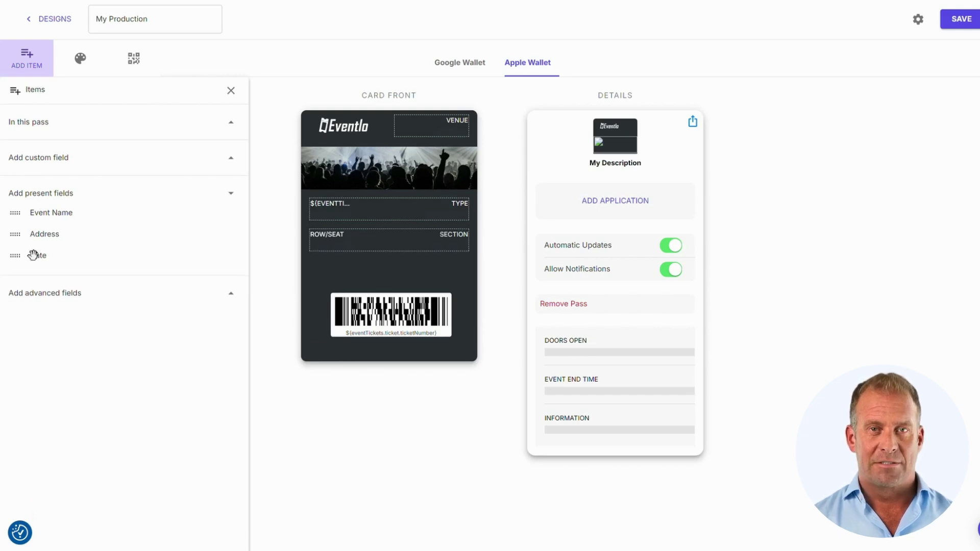
pyautogui.moveTo(33, 256); pyautogui.dragTo(397, 240)
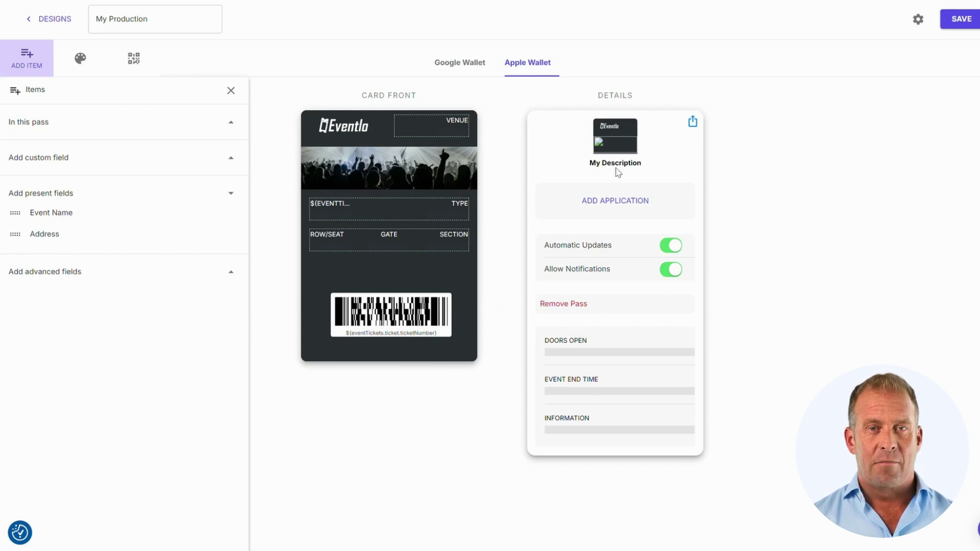
pyautogui.click(953, 24)
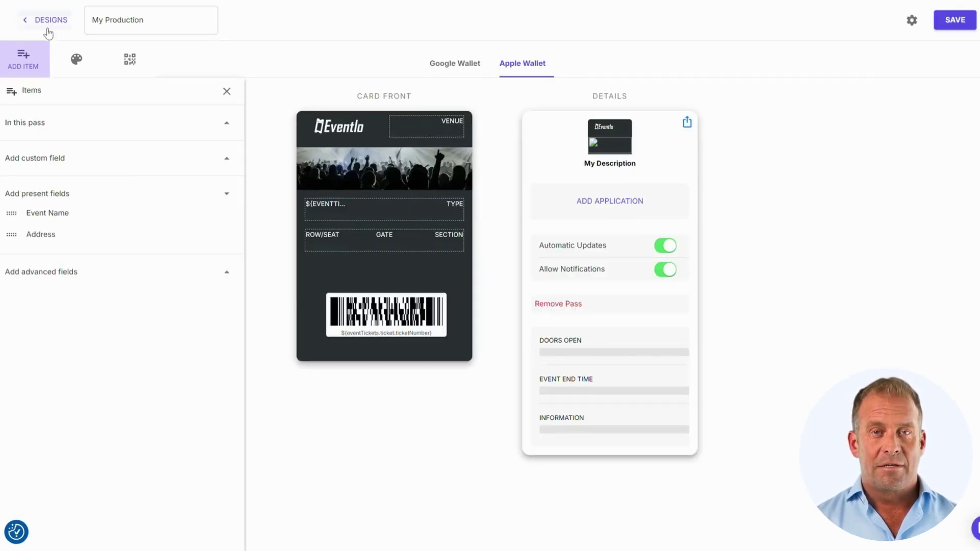
# Start a new ticket from the event's Tickets list and fill a suggested ticket number
pyautogui.click(51, 21)
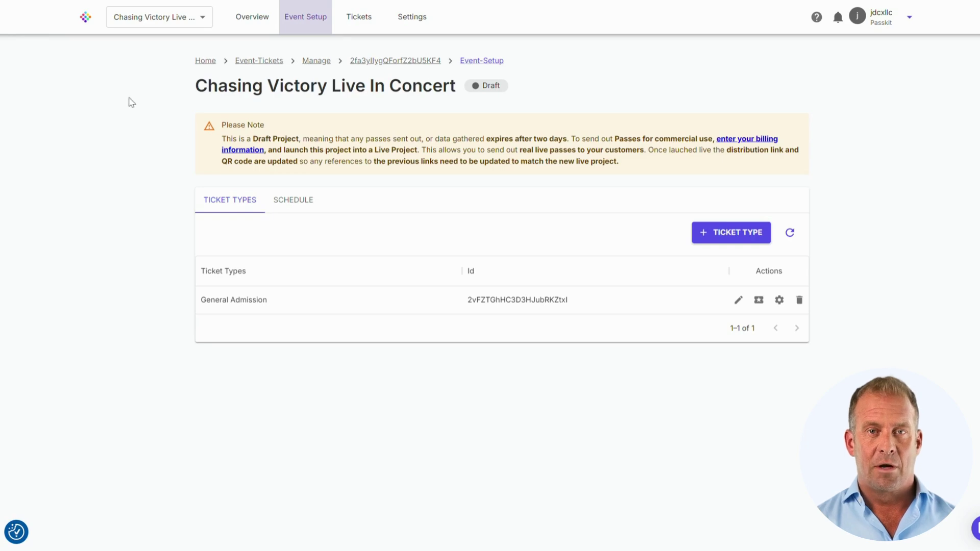
pyautogui.click(366, 28)
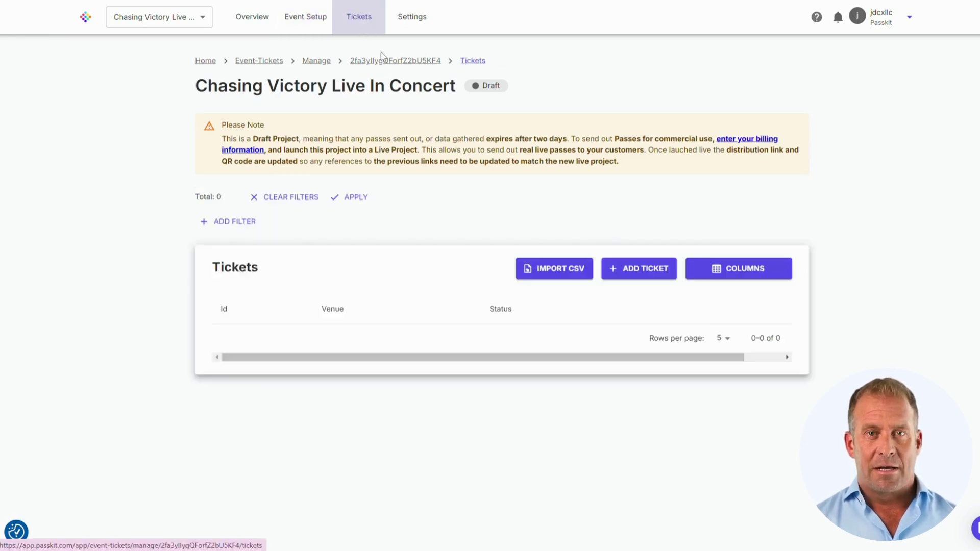
pyautogui.click(646, 280)
pyautogui.click(356, 169)
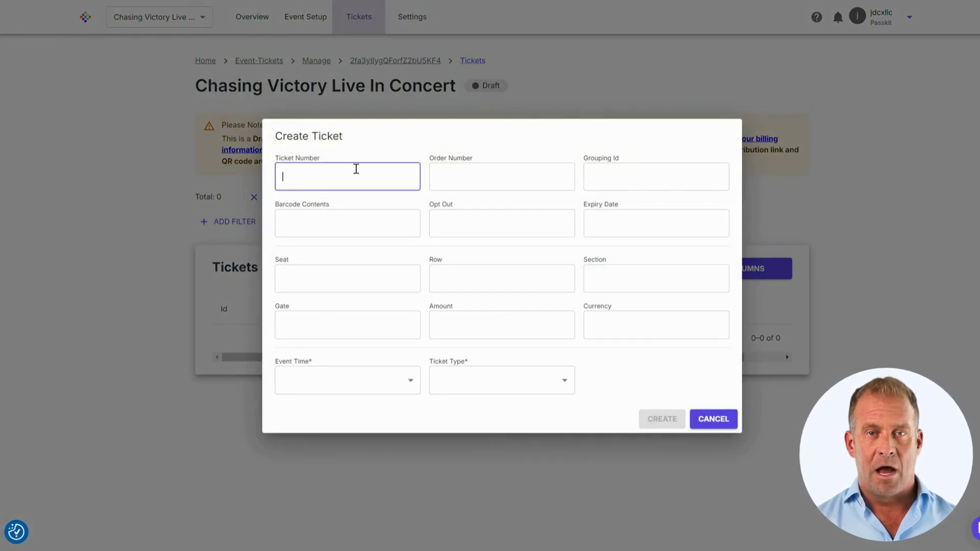
pyautogui.click(355, 169)
pyautogui.click(362, 209)
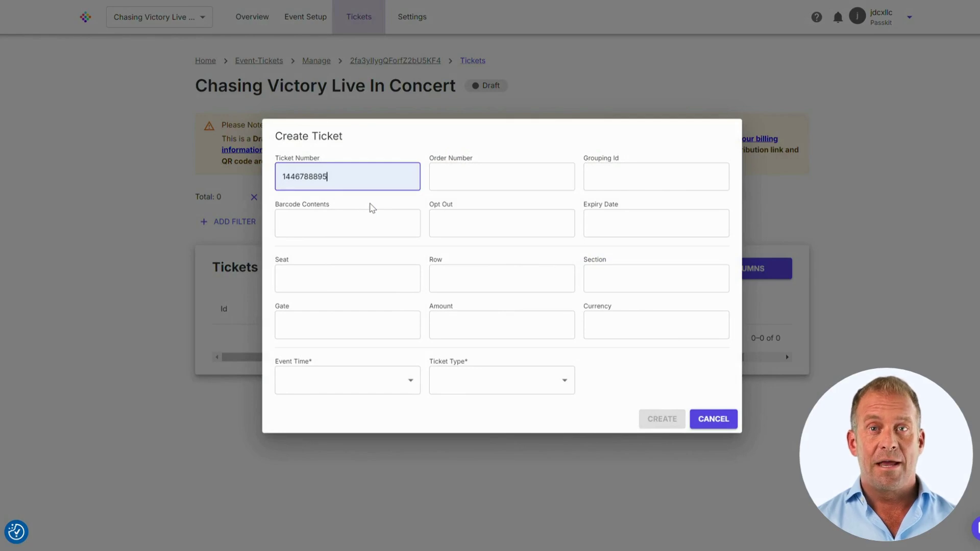
# Fill in row C/52, section Center and gate A
pyautogui.click(460, 284)
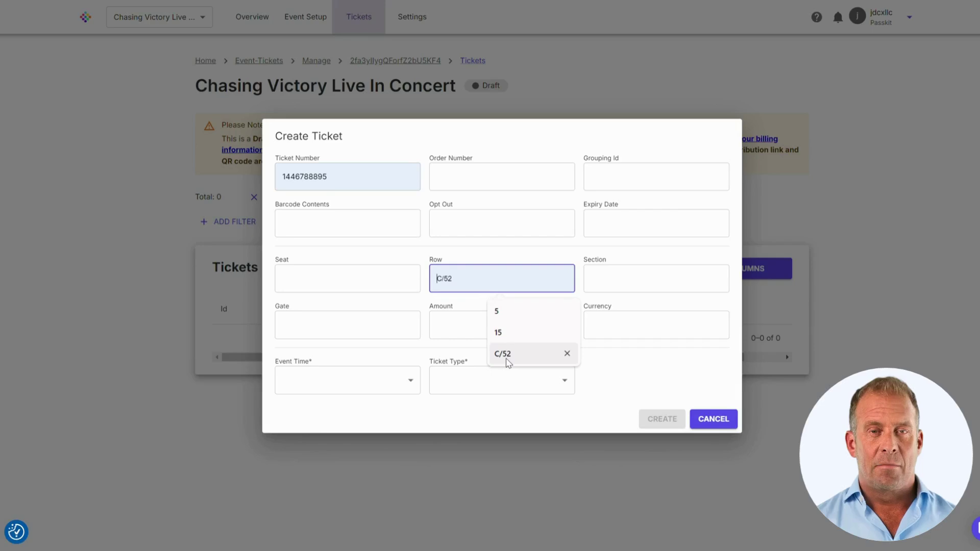
pyautogui.click(508, 360)
pyautogui.click(613, 278)
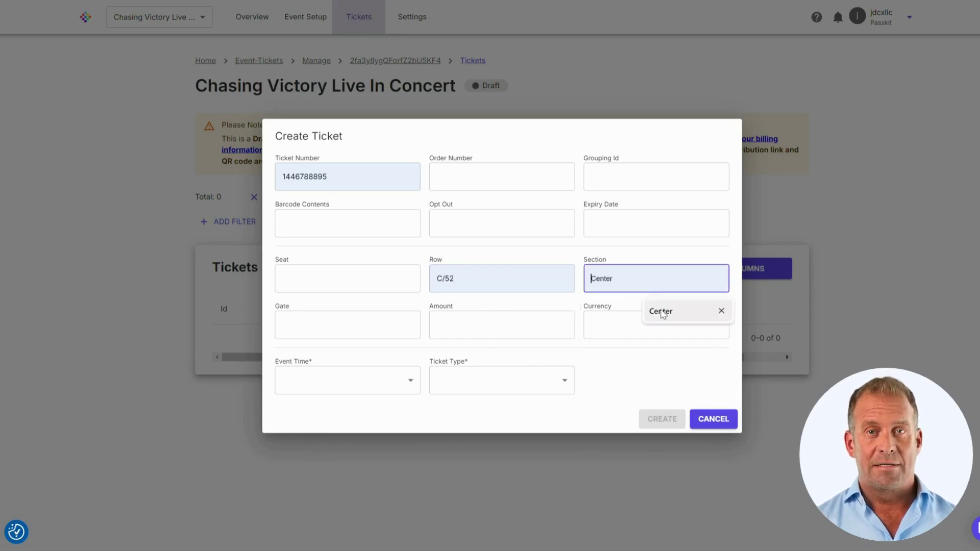
pyautogui.click(662, 313)
pyautogui.click(353, 320)
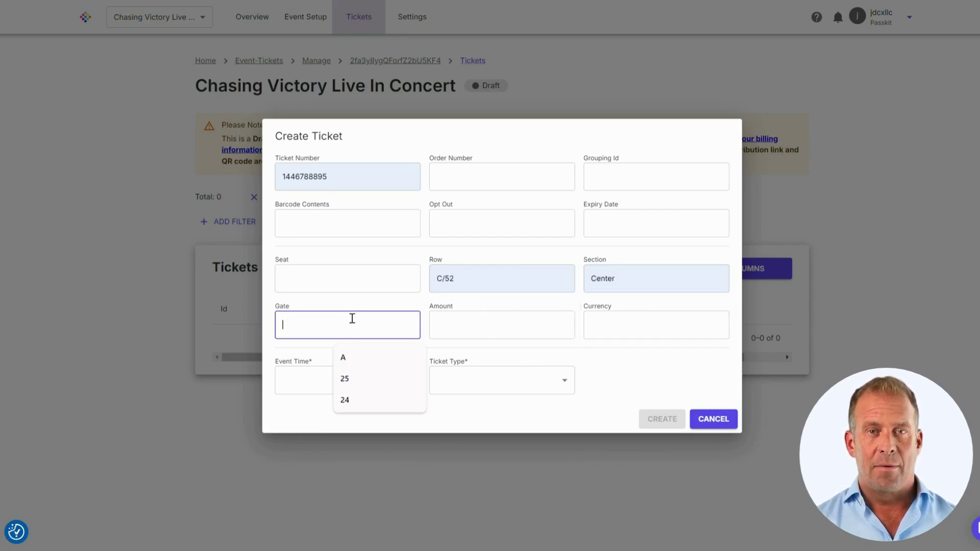
pyautogui.click(358, 356)
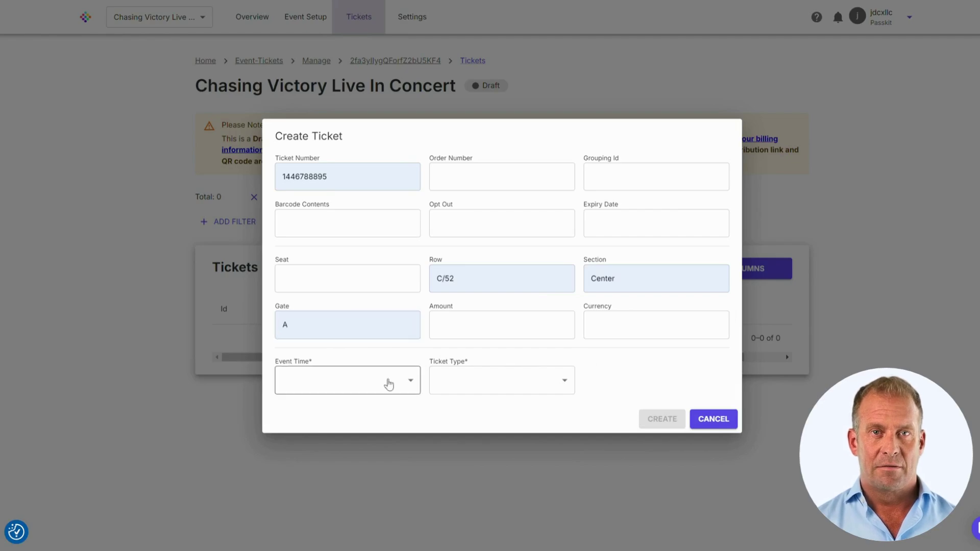
# Choose the October 10th, 2024 9:30 AM time and General Admission type, then create it
pyautogui.click(341, 384)
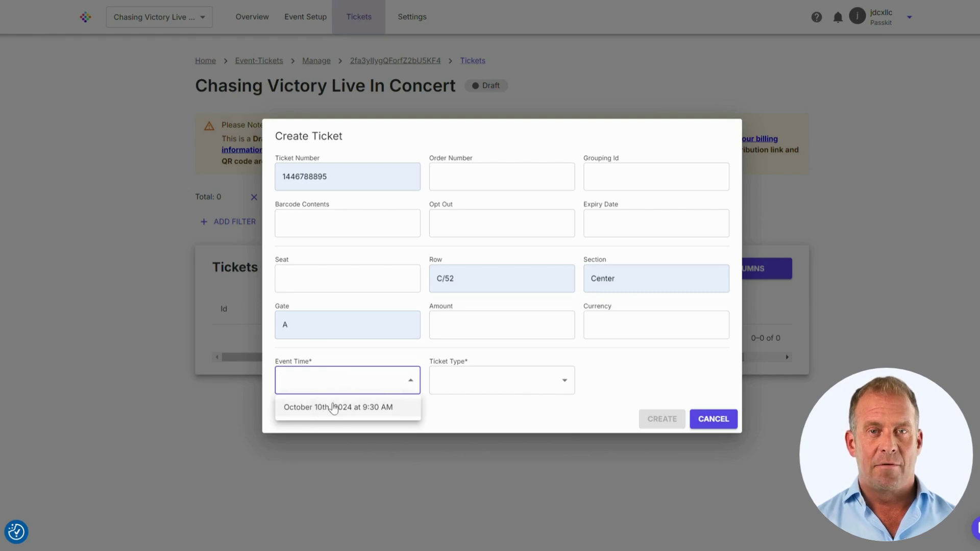
pyautogui.click(317, 409)
pyautogui.click(477, 390)
pyautogui.click(476, 409)
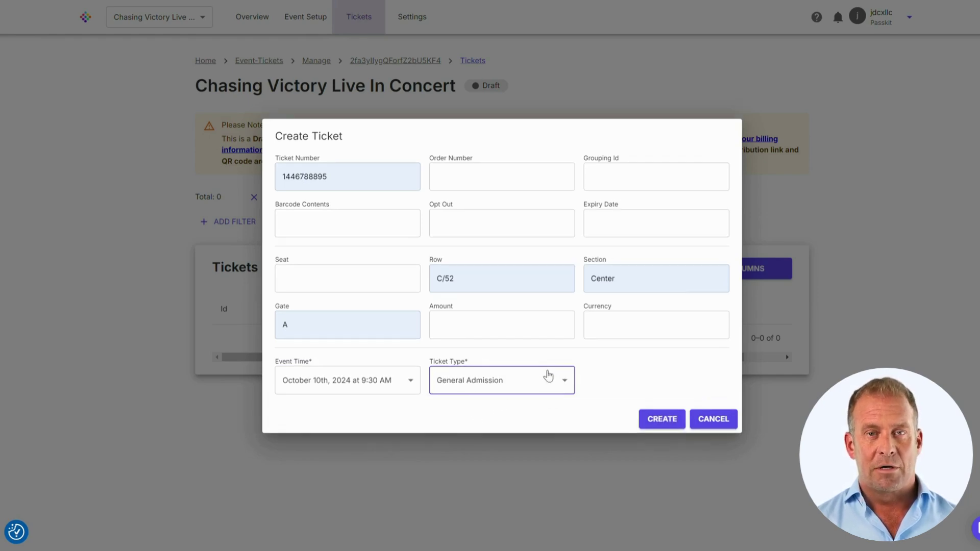
pyautogui.click(664, 423)
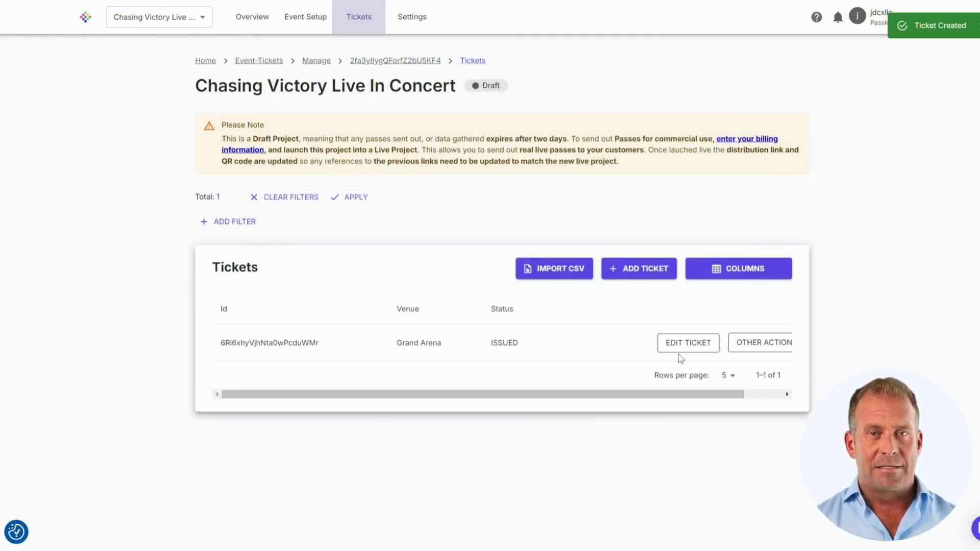
# Cancel out of the CSV import, then show the Grand Arena ticket's other actions
pyautogui.click(567, 276)
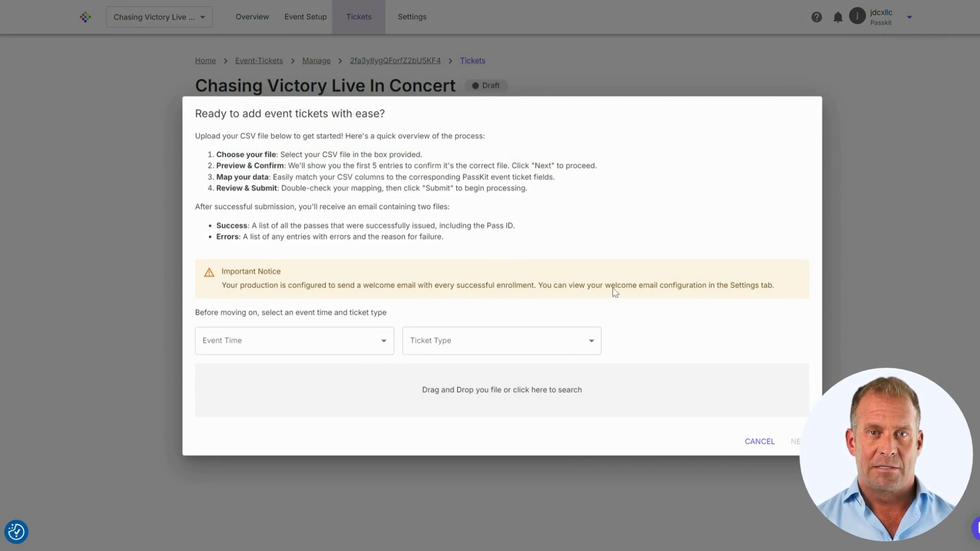
pyautogui.click(751, 442)
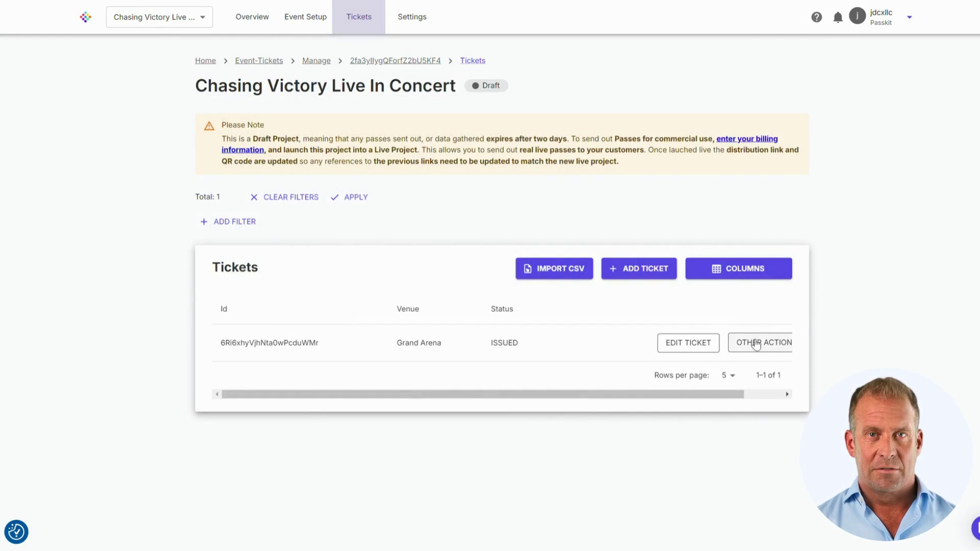
pyautogui.click(756, 345)
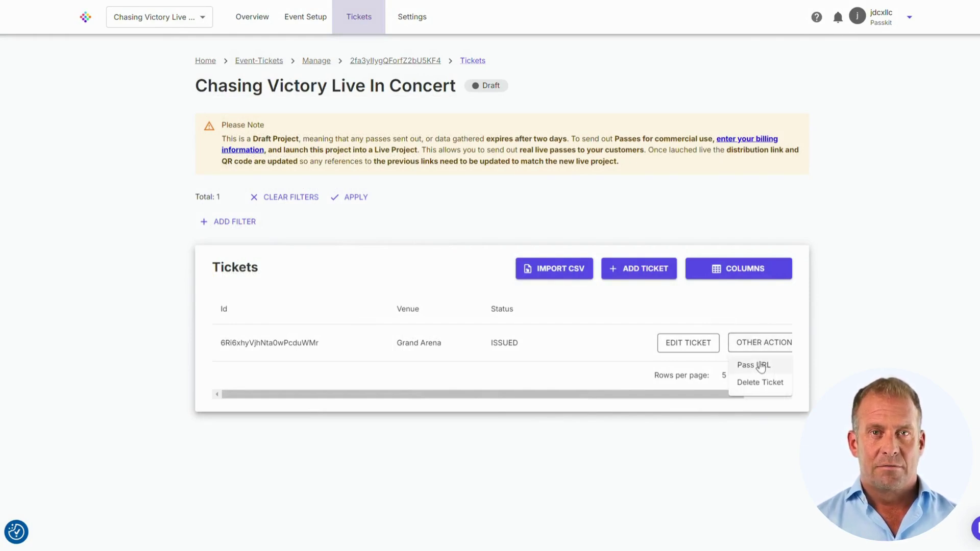
# Choose Pass URL to open the ticket's QR code pass page
pyautogui.click(761, 366)
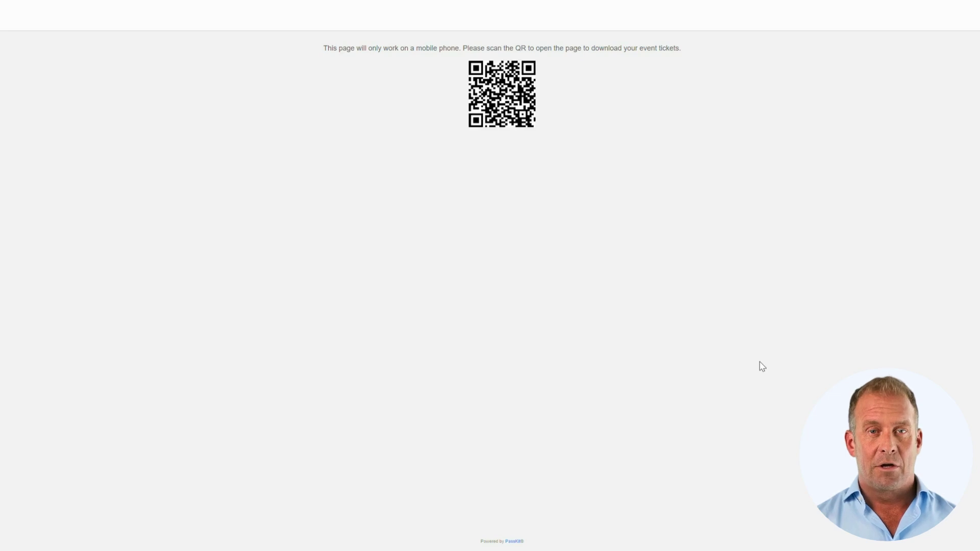